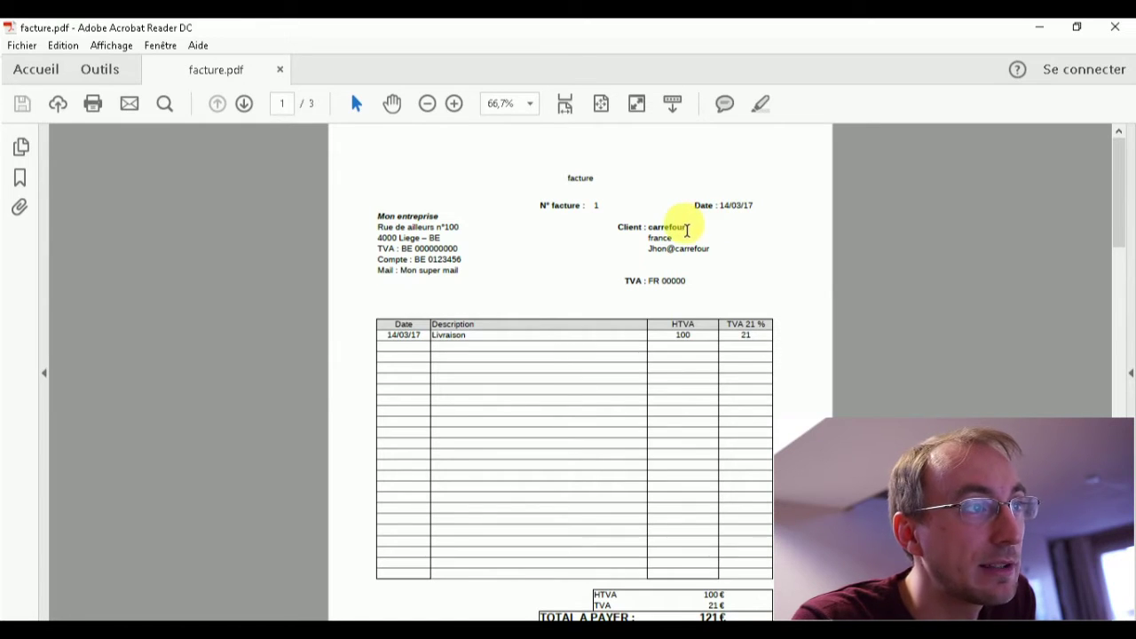
- Review the sample invoice facture.pdf in Acrobat Reader, selecting text in the body and near the totals
drag(655, 228, 691, 249)
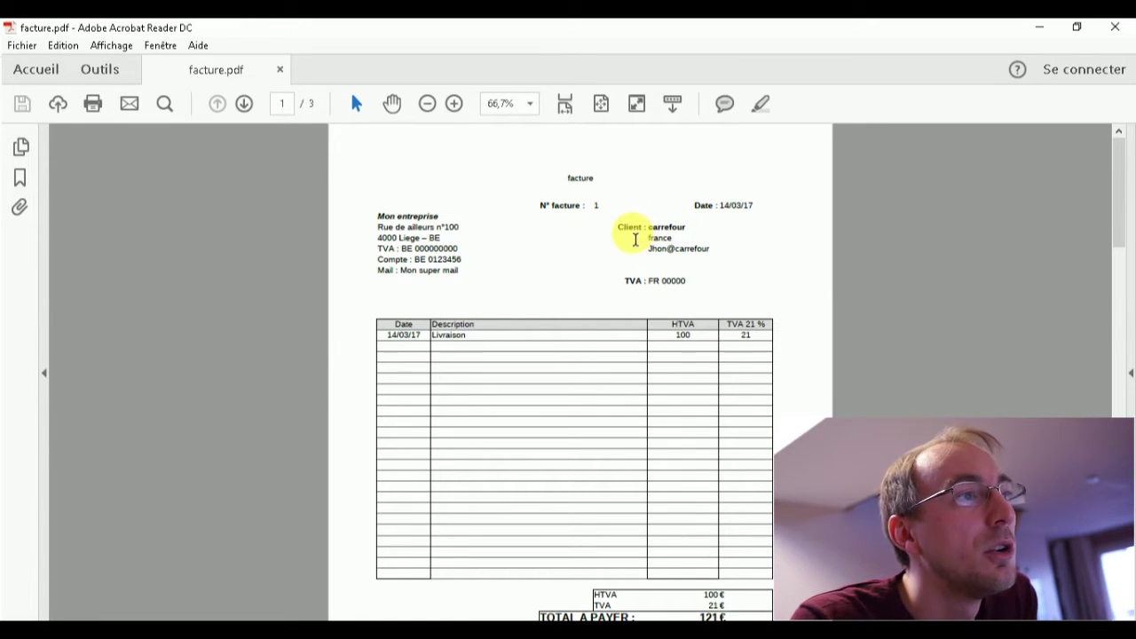
click(693, 249)
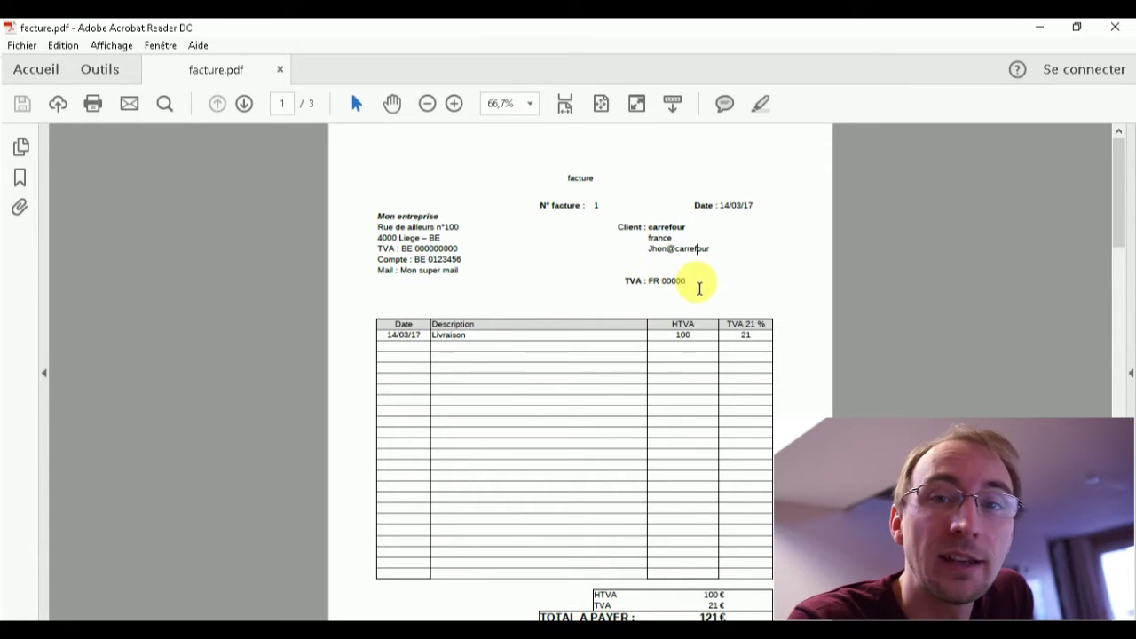
drag(1119, 174, 1121, 214)
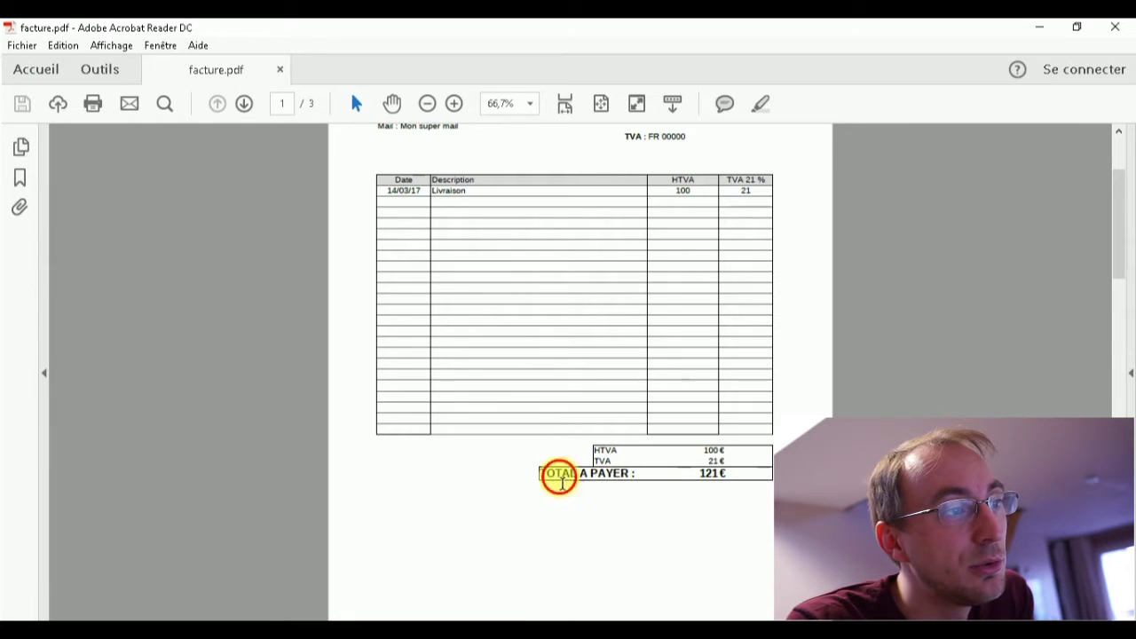
drag(560, 474, 695, 474)
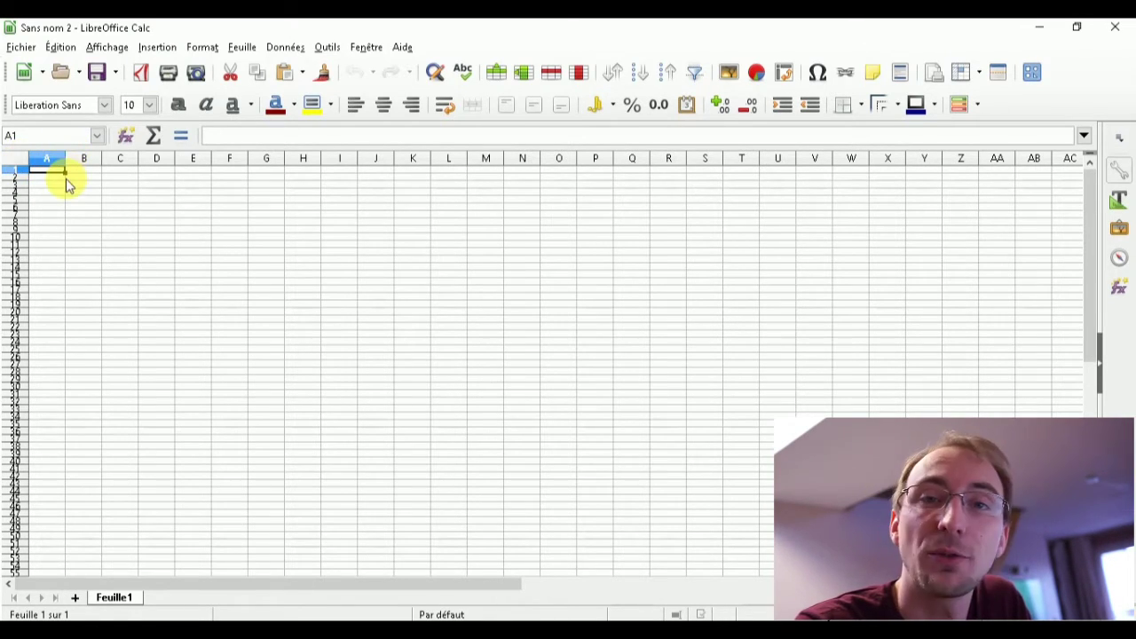
- Create a new blank spreadsheet, Sans nom 3, via Fichier > Nouveau > Classeur
drag(67, 184, 84, 192)
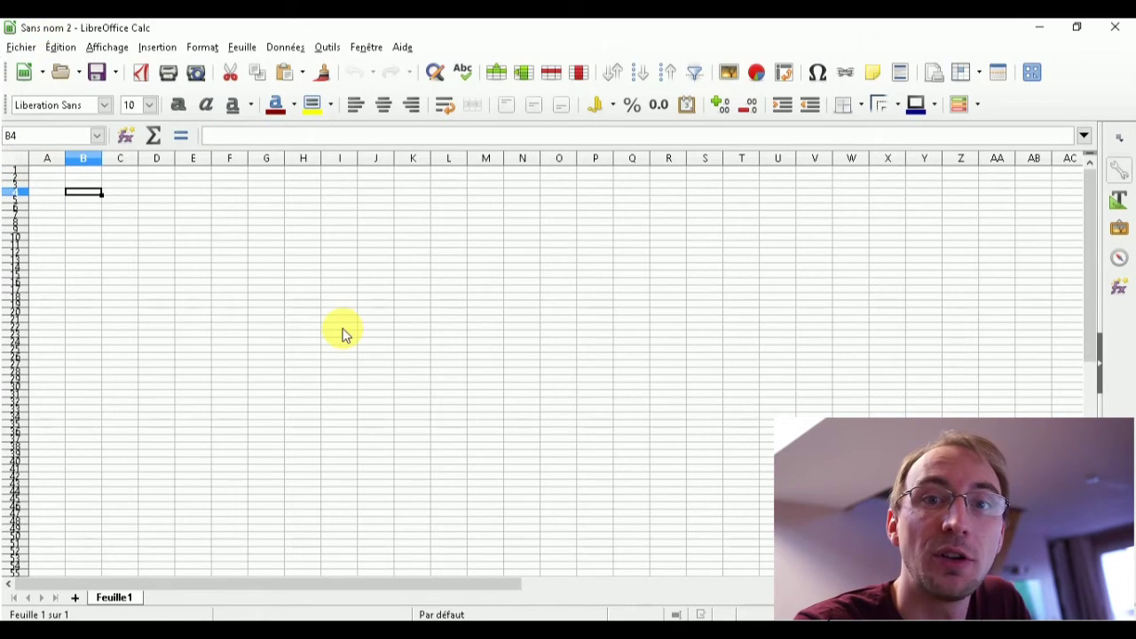
key(ctrl+Home)
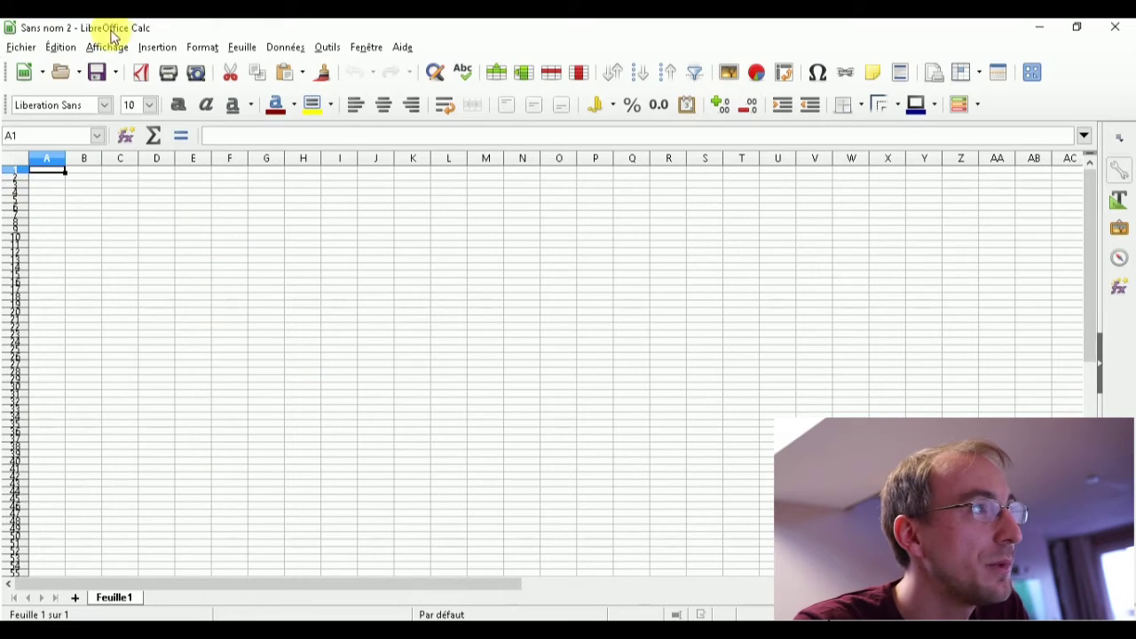
click(26, 48)
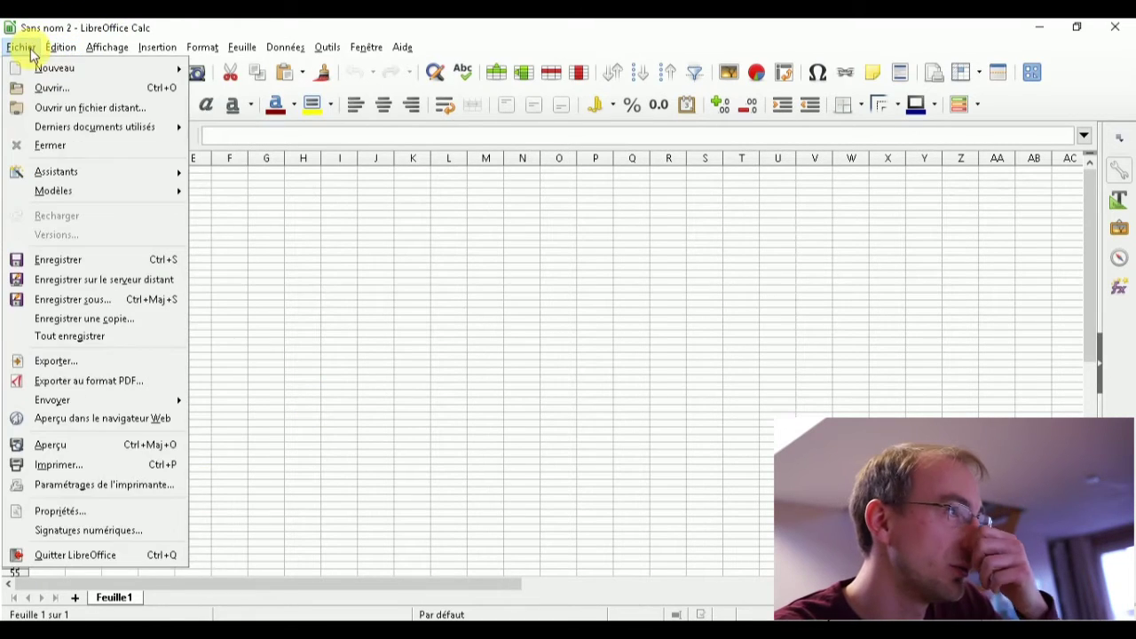
mouse_move(55, 68)
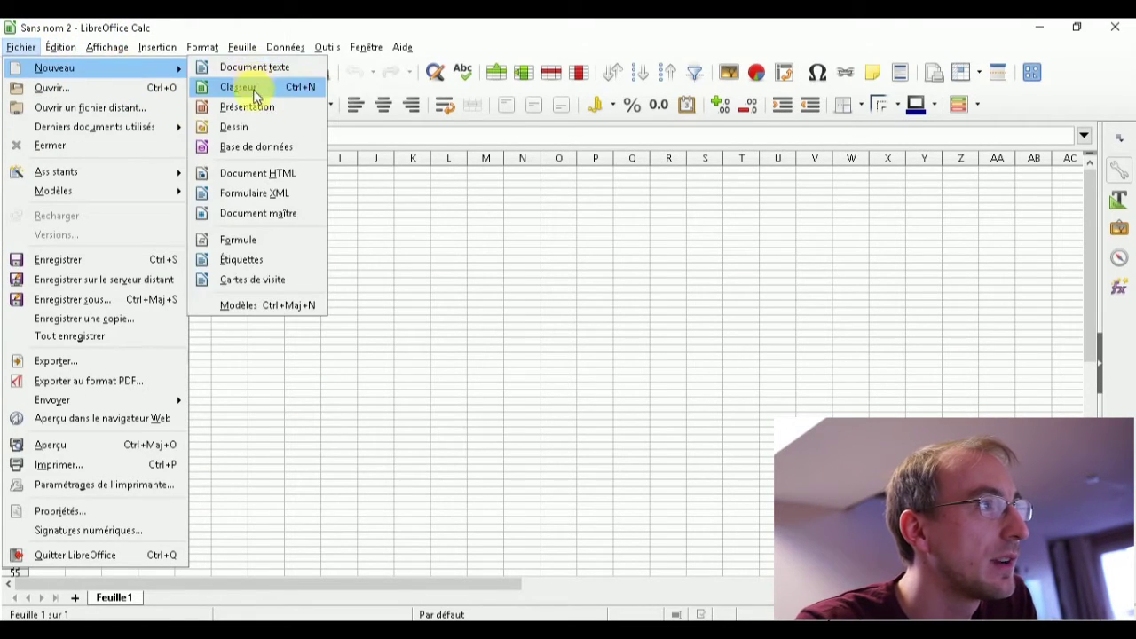
click(248, 84)
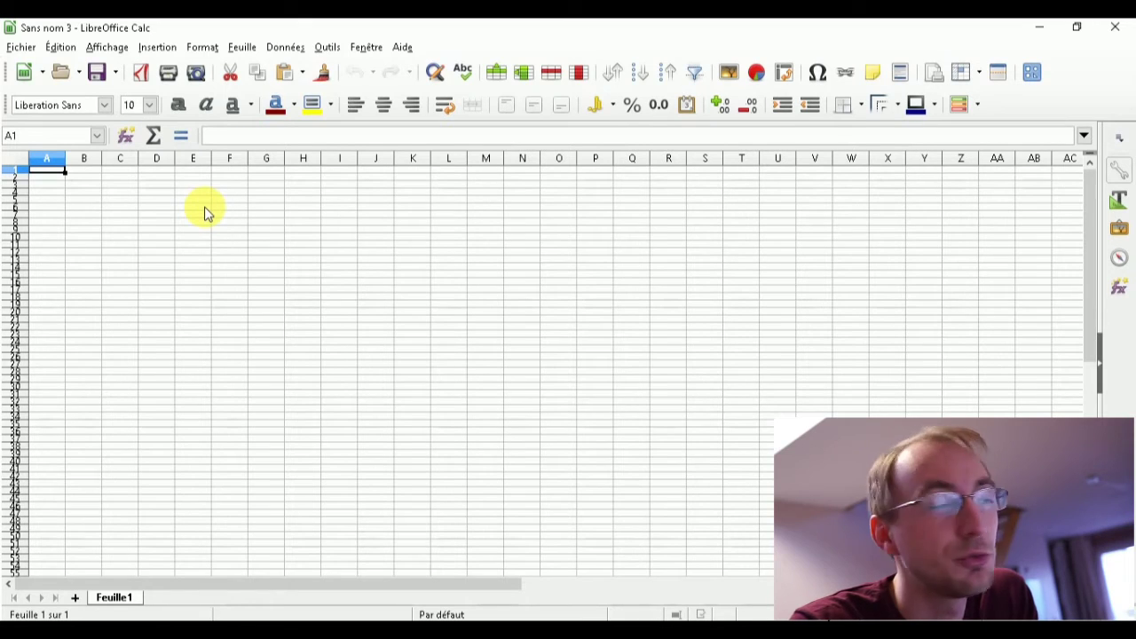
drag(432, 174, 50, 500)
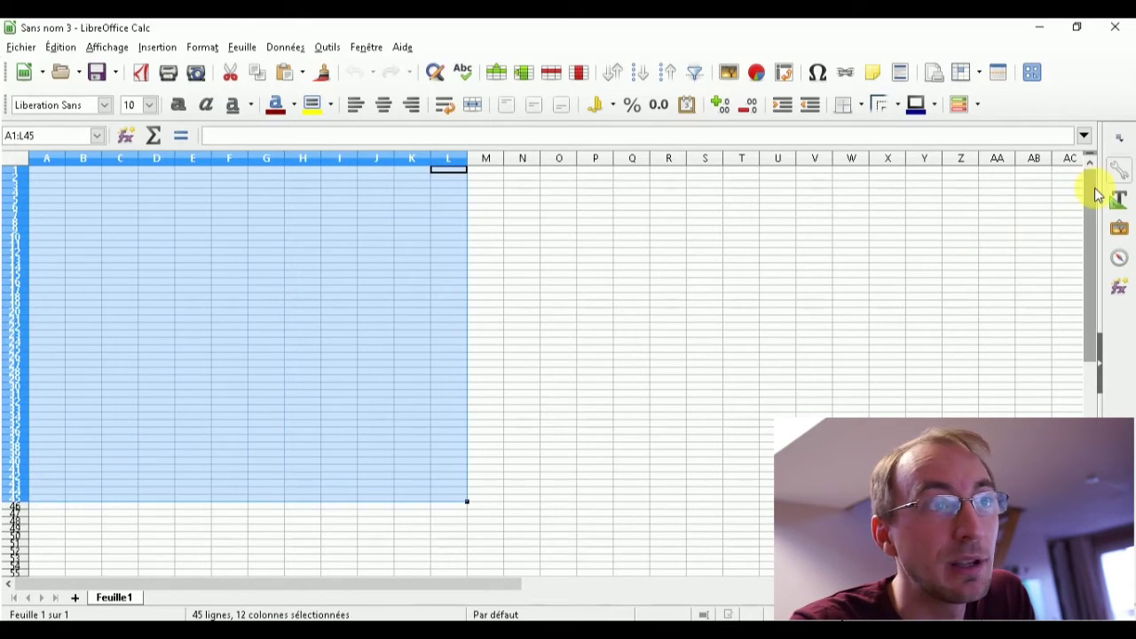
drag(1091, 186, 637, 207)
click(520, 192)
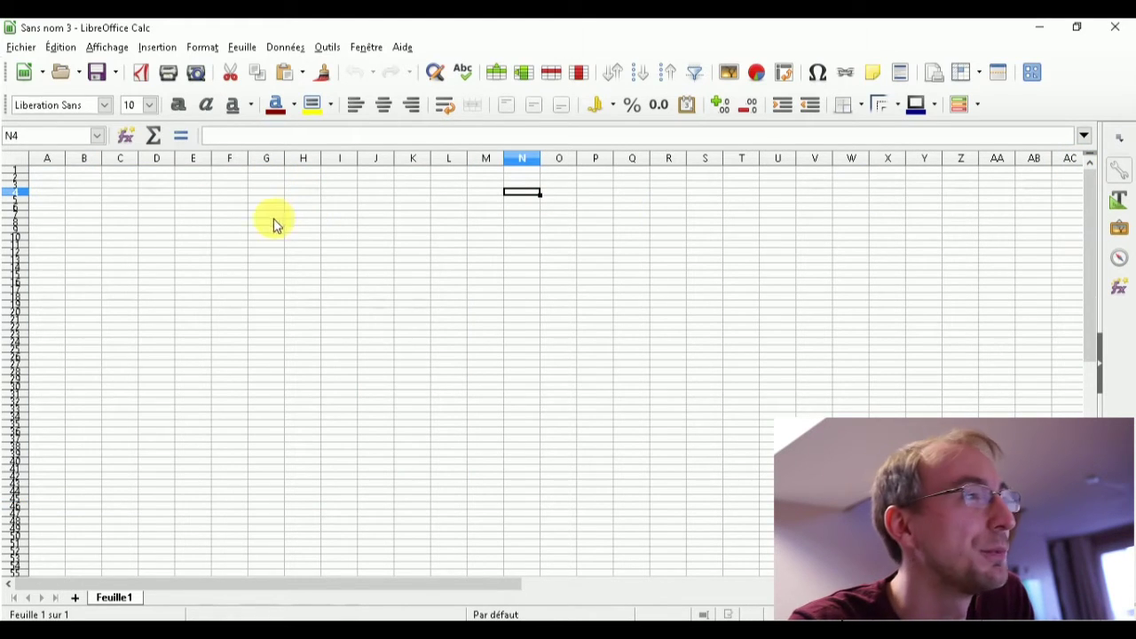
- Accept the default page style from print preview so page boundaries appear on Feuille1
click(199, 72)
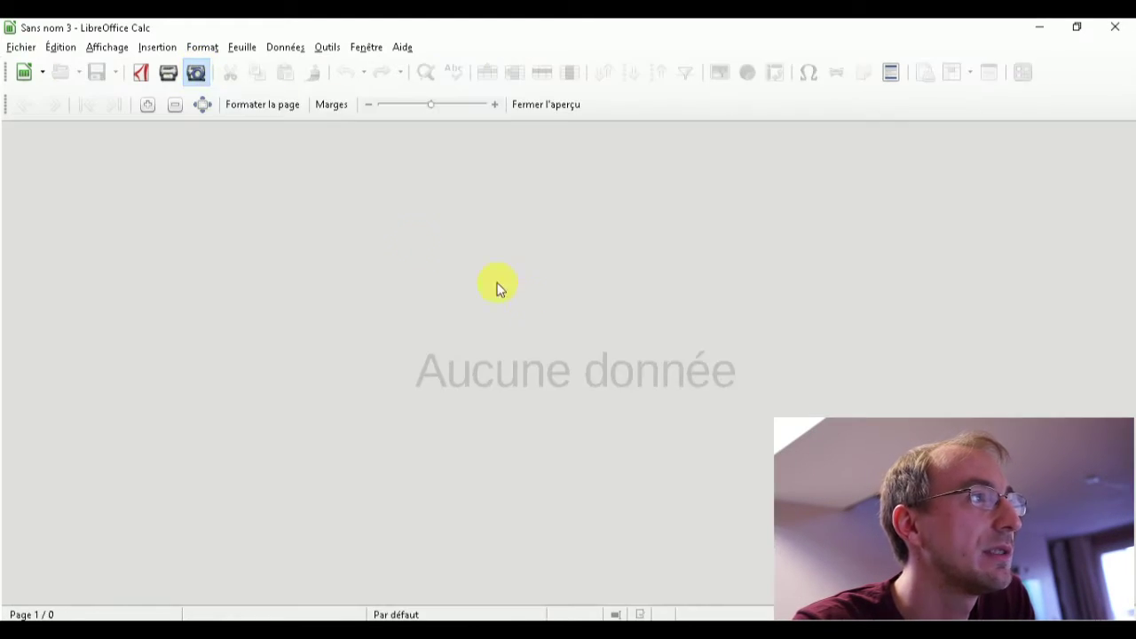
click(285, 107)
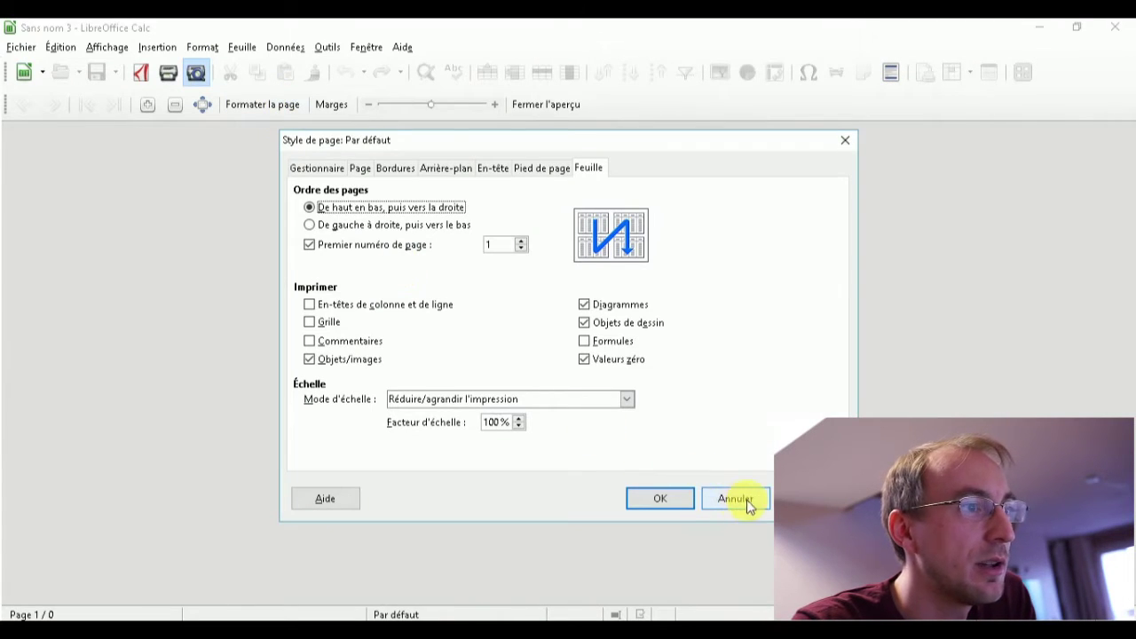
click(658, 498)
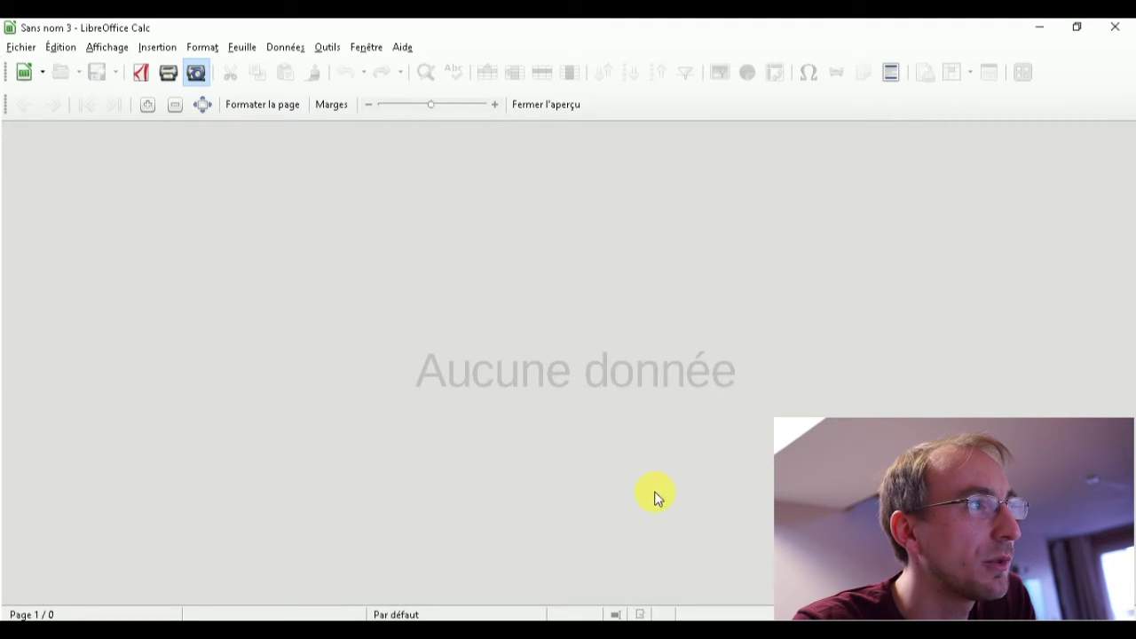
click(544, 107)
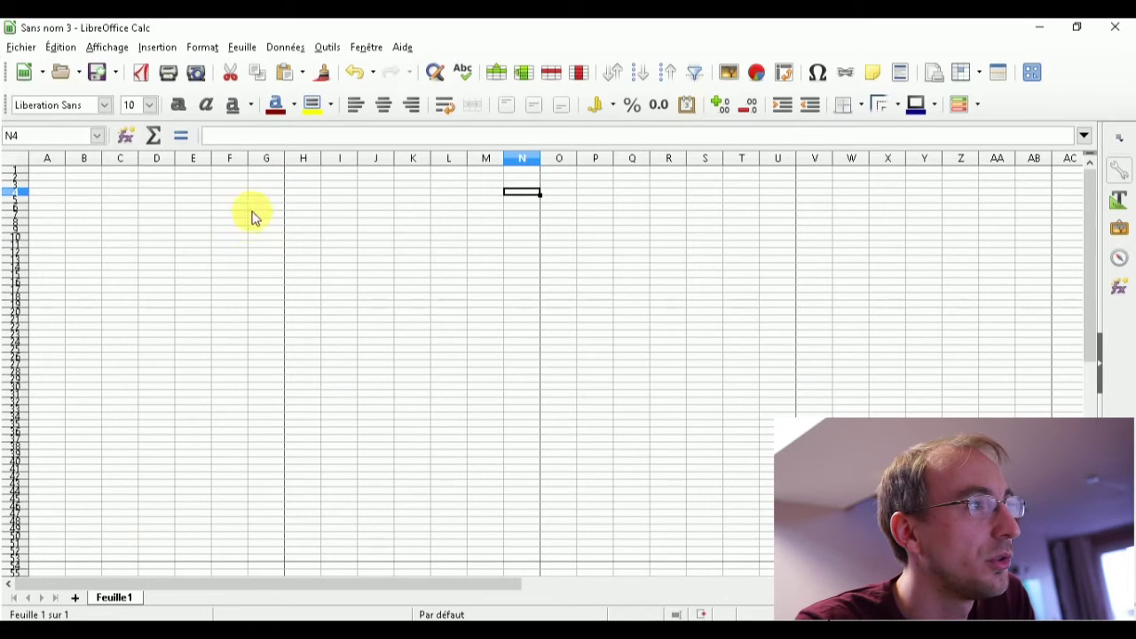
- Zoom in on the empty sheet to enlarge the grid
click(160, 208)
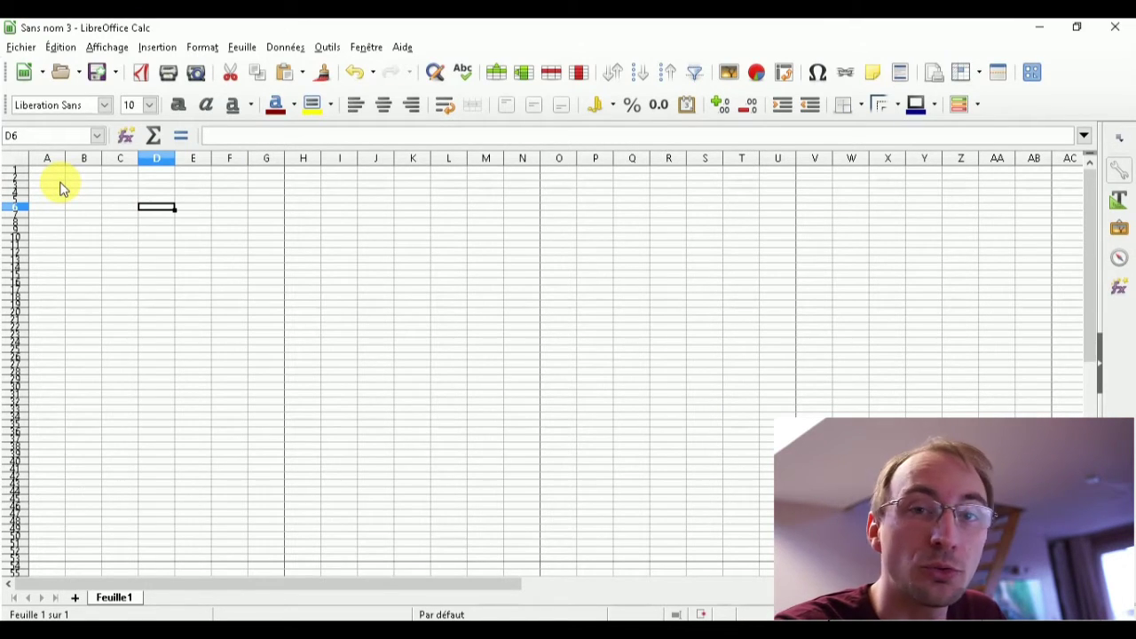
ctrl+click(80, 214)
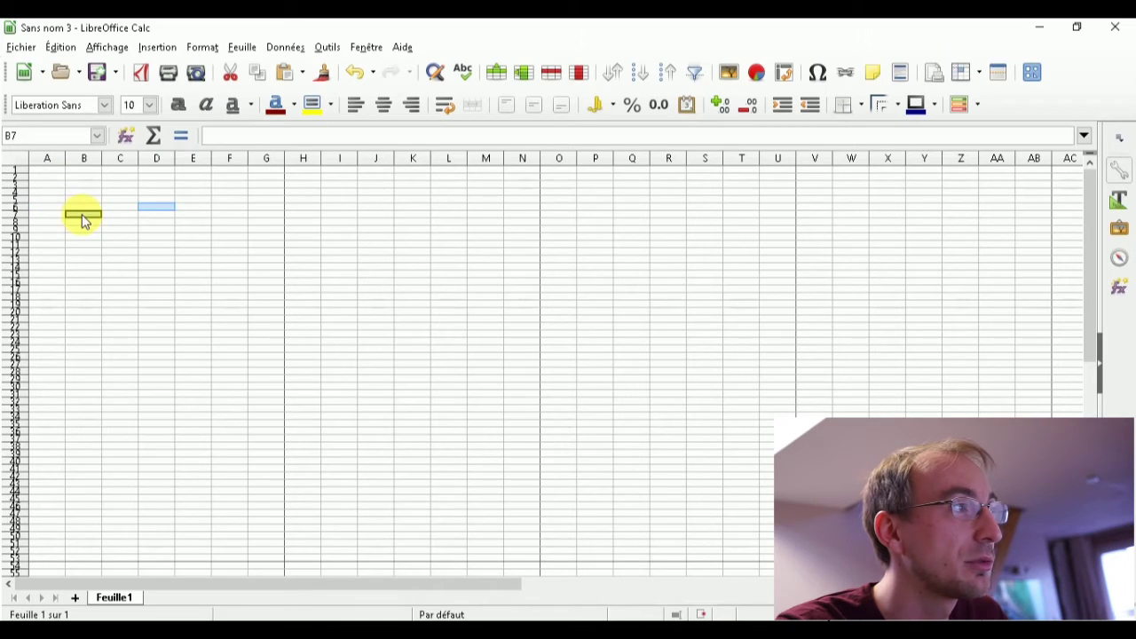
scroll(82, 214, up, 1)
scroll(82, 214, up, 1)
scroll(82, 214, up, 1)
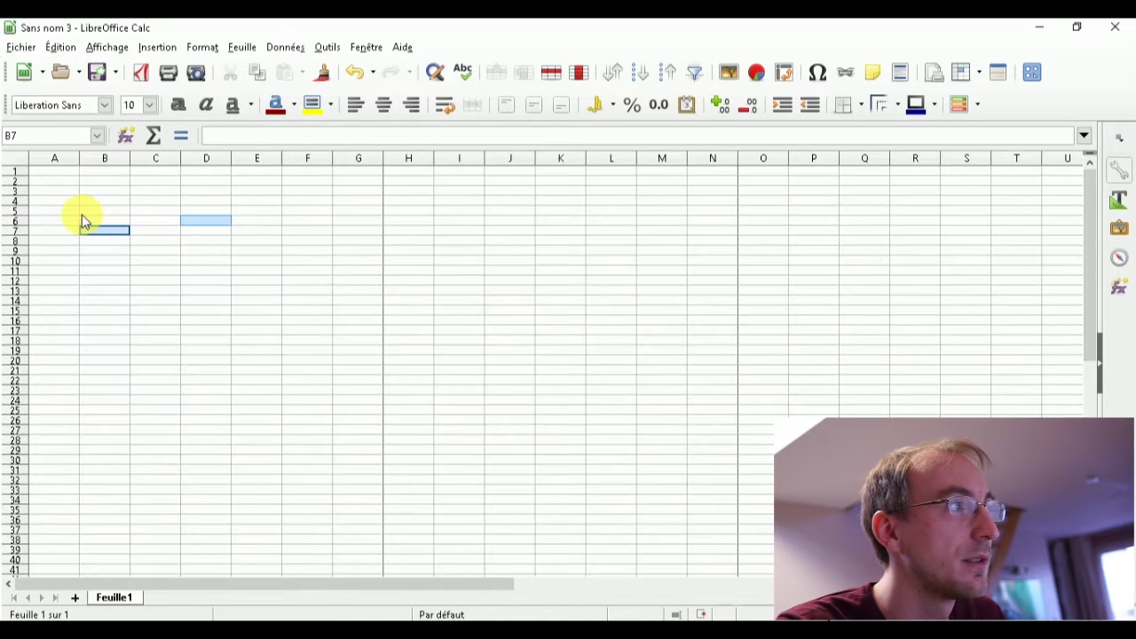
ctrl+click(82, 213)
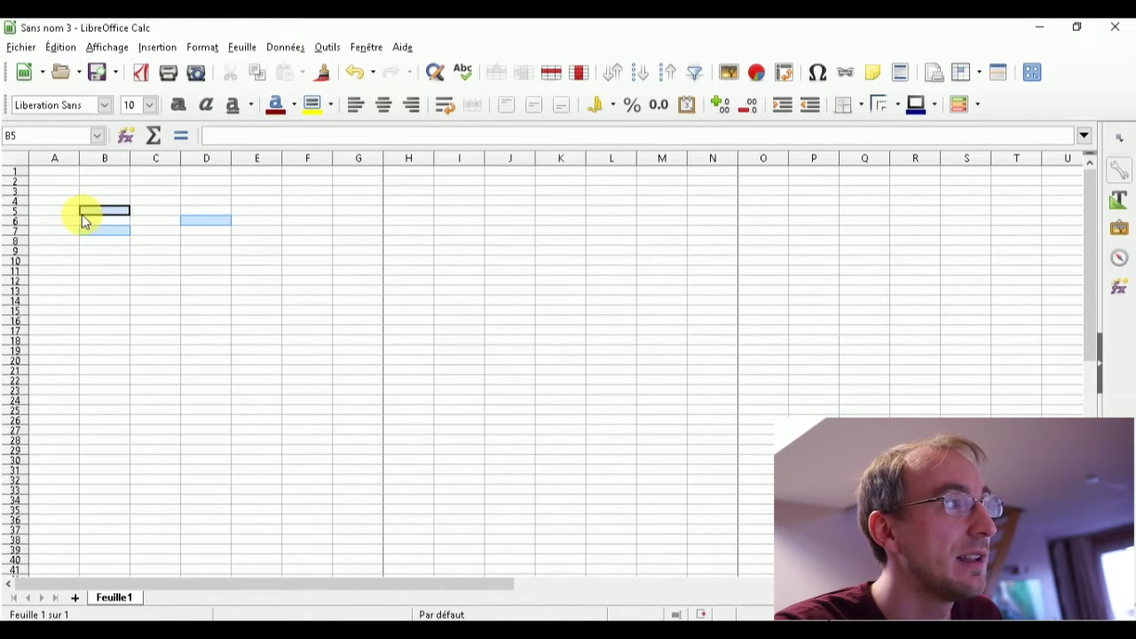
scroll(85, 222, up, 1)
scroll(86, 219, up, 3)
- Select cell A4 and begin typing in it
click(449, 297)
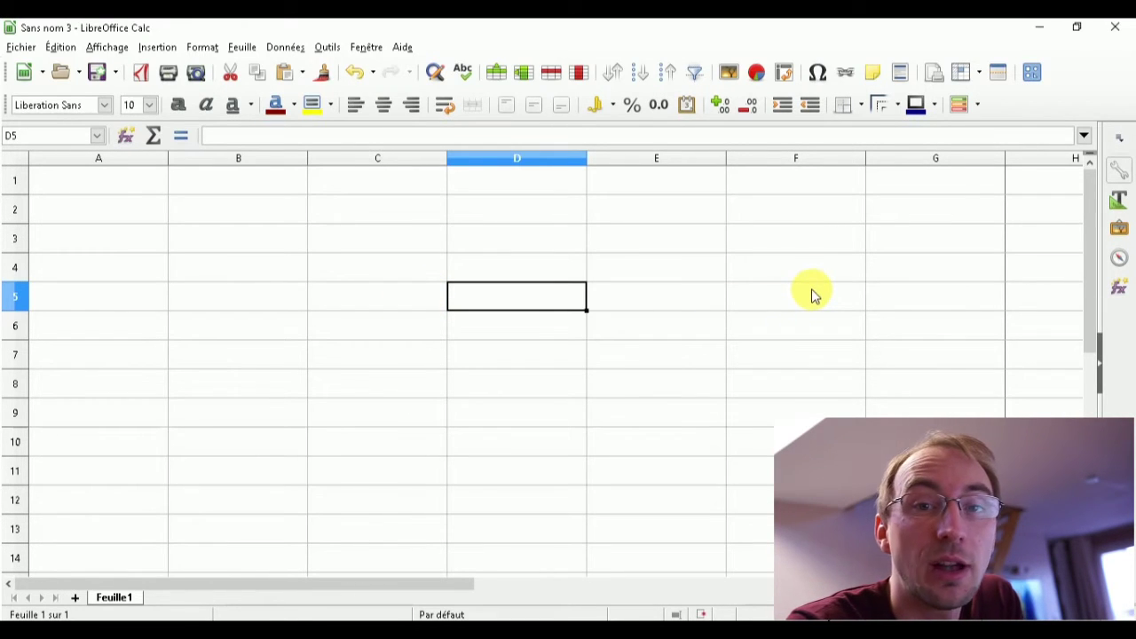
click(89, 271)
click(85, 297)
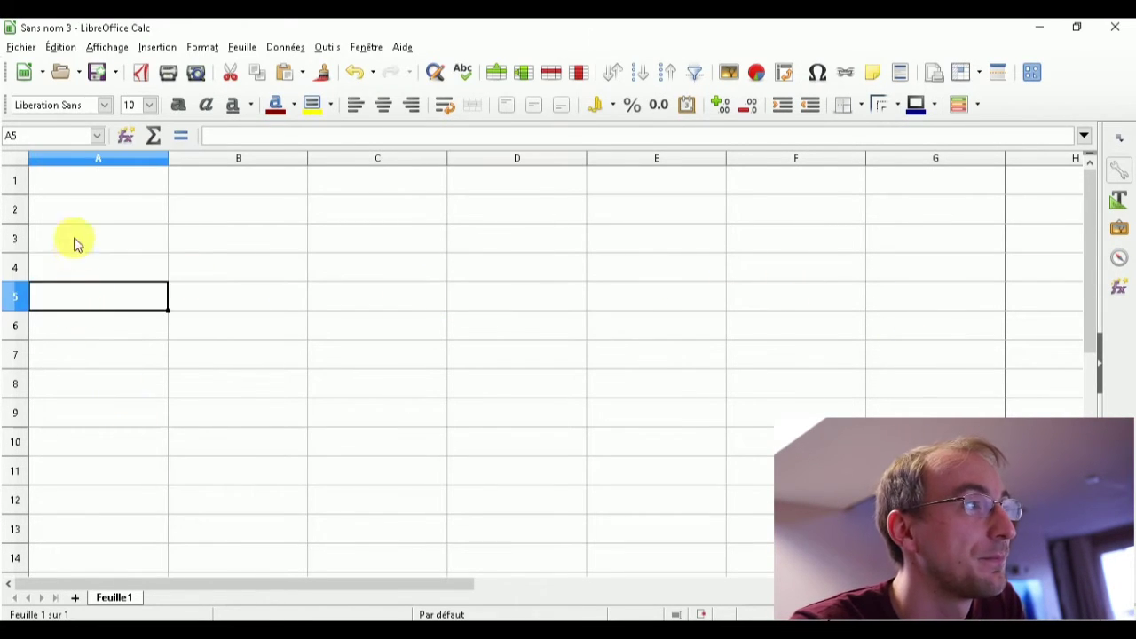
click(77, 243)
click(56, 264)
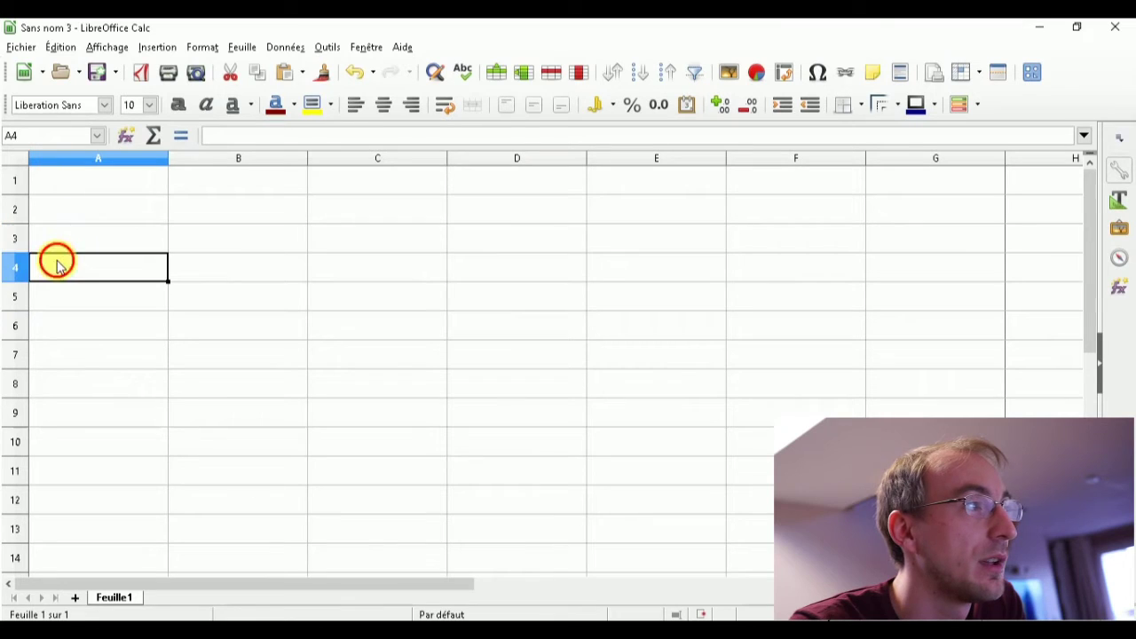
double_click(124, 271)
text(M)
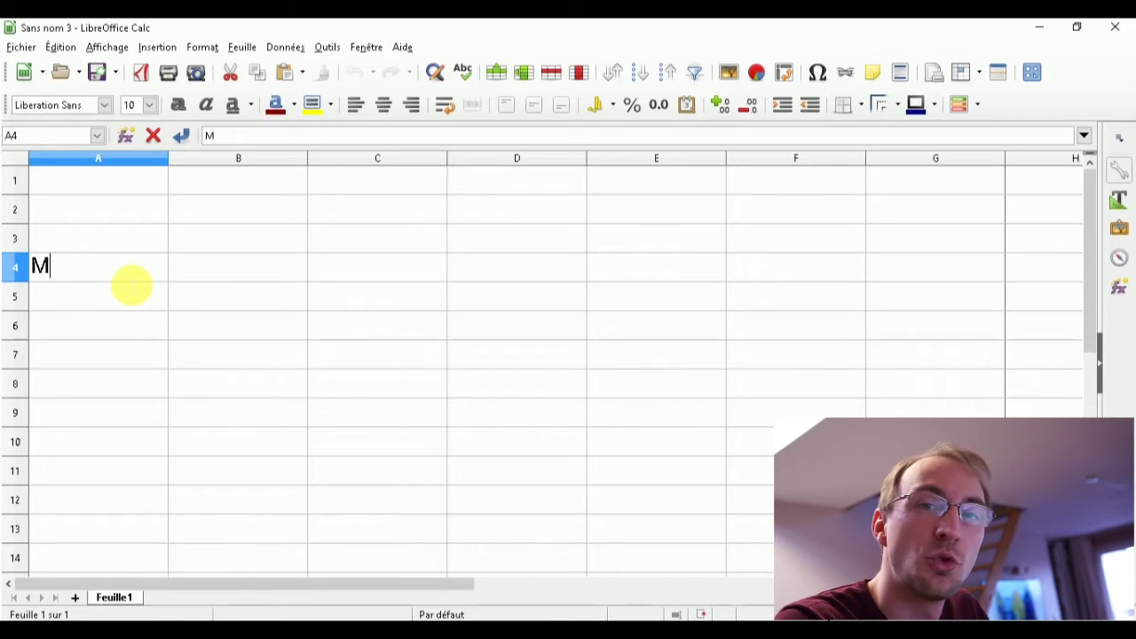
- Paste the company block into A4:A9, headed by bold-italic 'Mon entreprise', and check its lines
key(BackSpace)
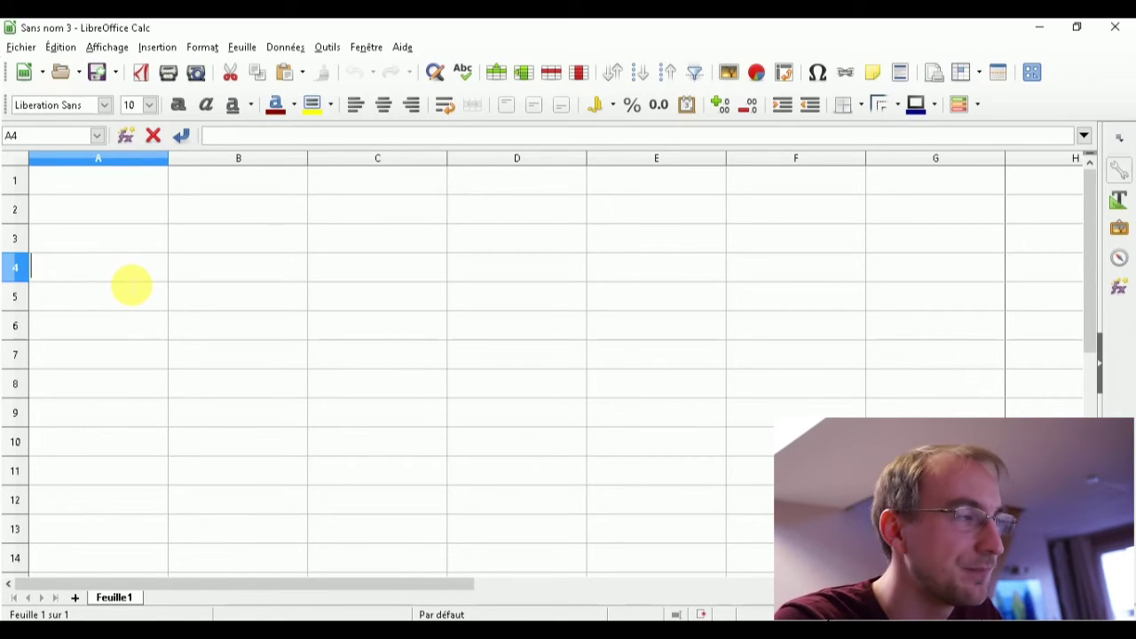
text(Mon entreprise Rue de ailleurs n°100 4000 Liege – BE TVA : BE 000000000 Compte : BE 0123456 Mail : Mon super mail)
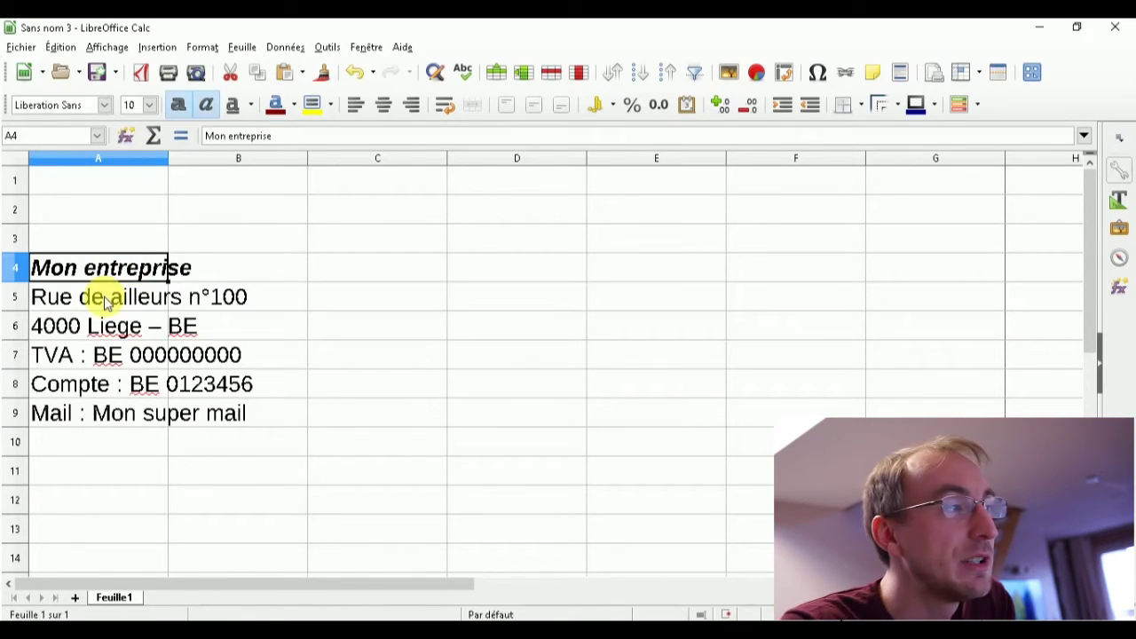
click(105, 302)
click(97, 327)
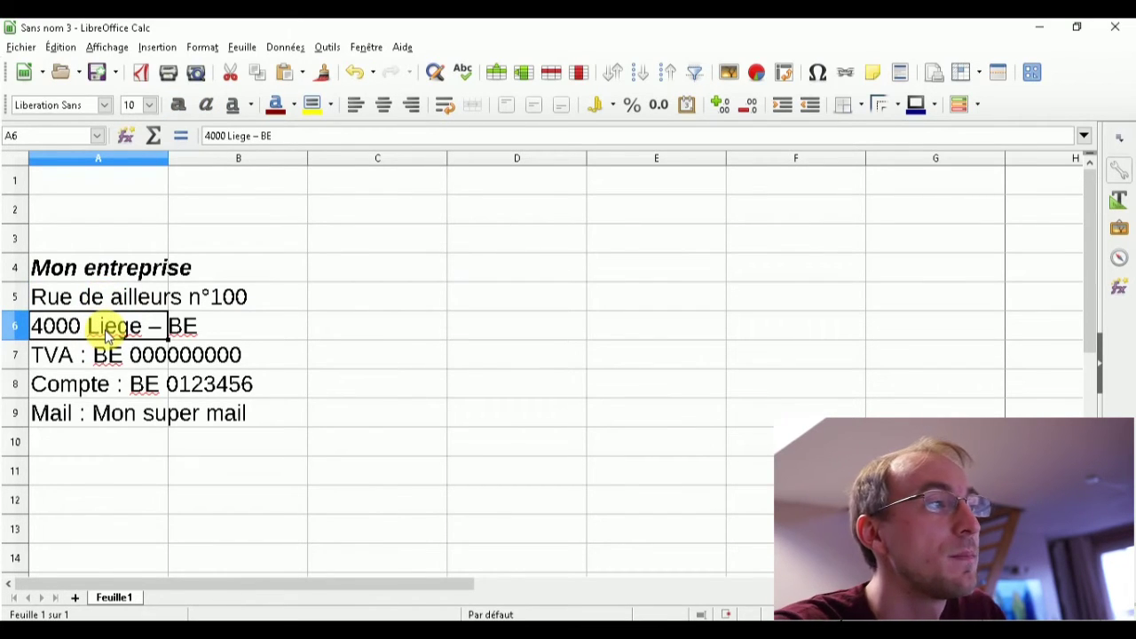
click(601, 302)
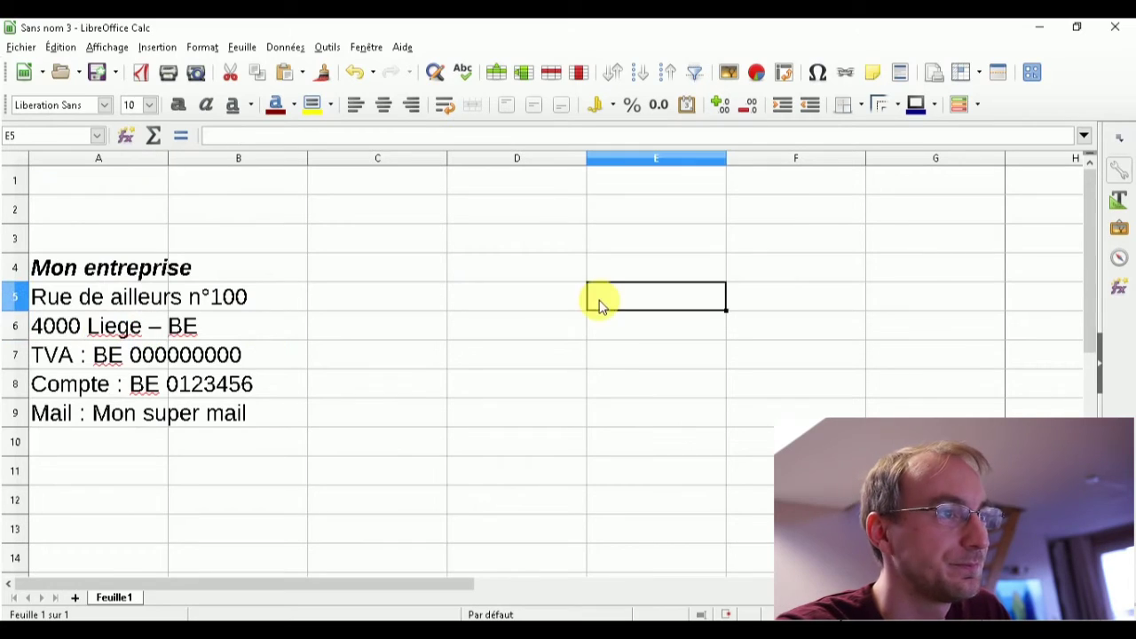
click(710, 263)
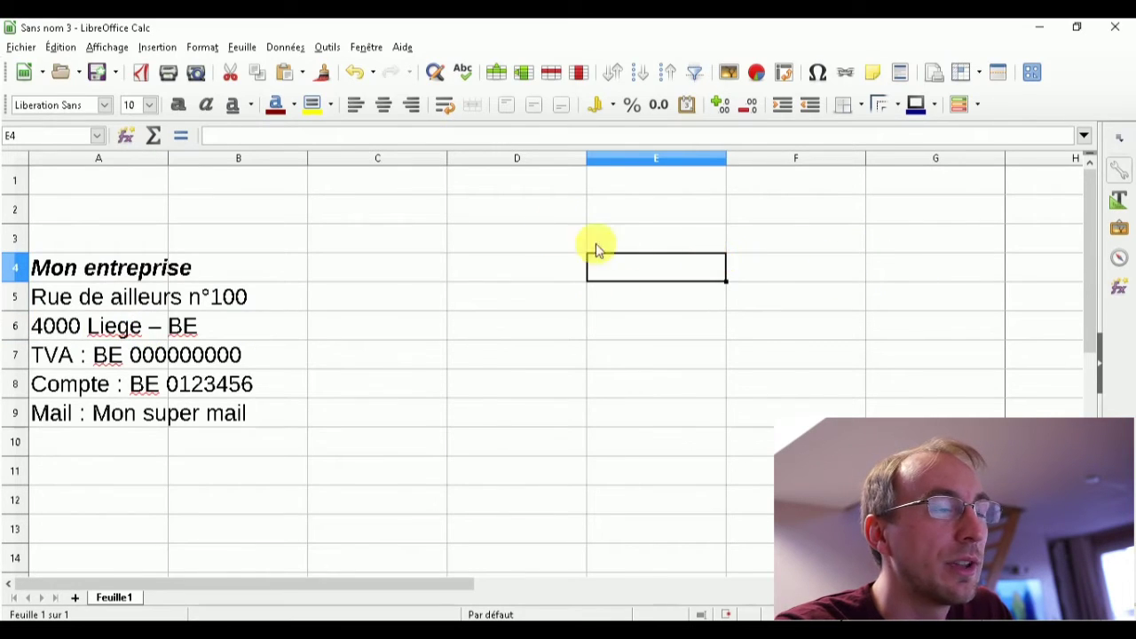
click(546, 238)
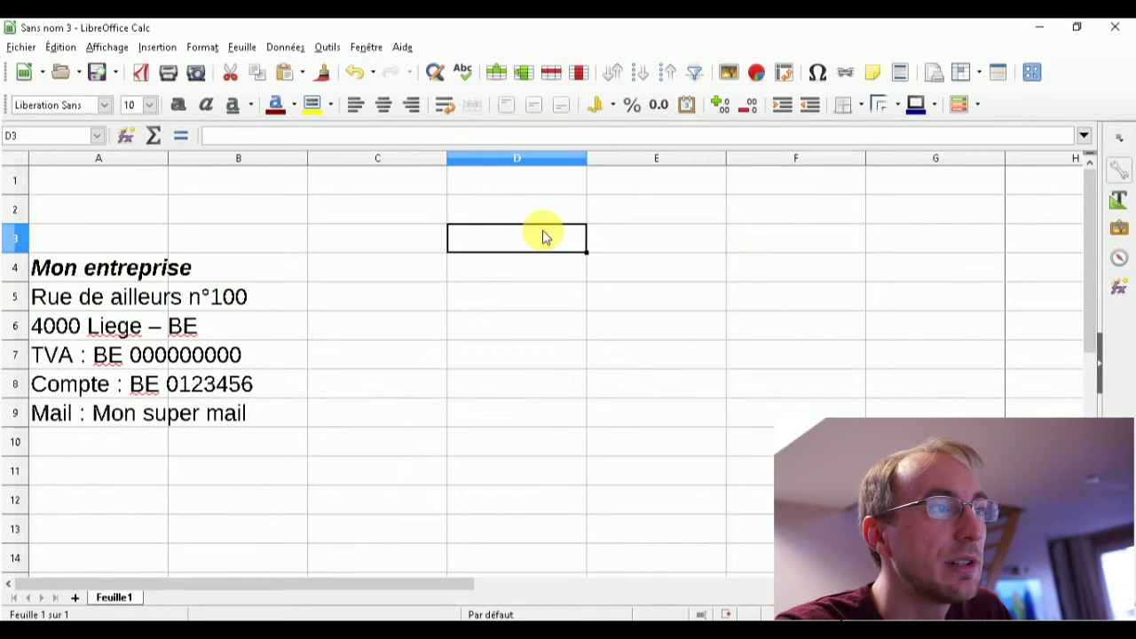
click(489, 211)
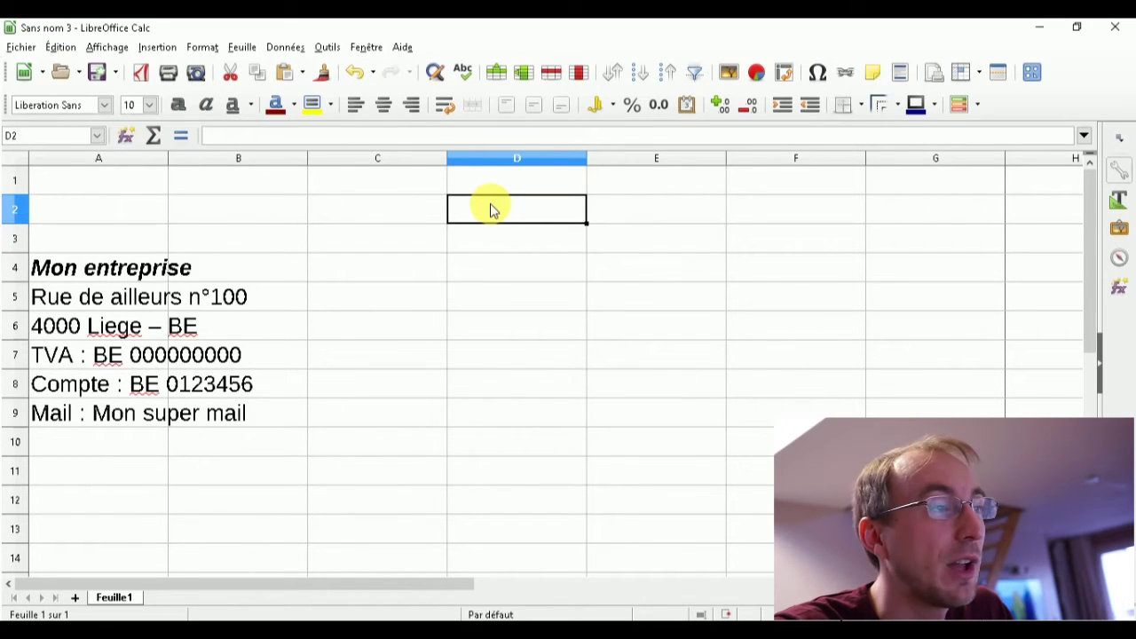
click(485, 245)
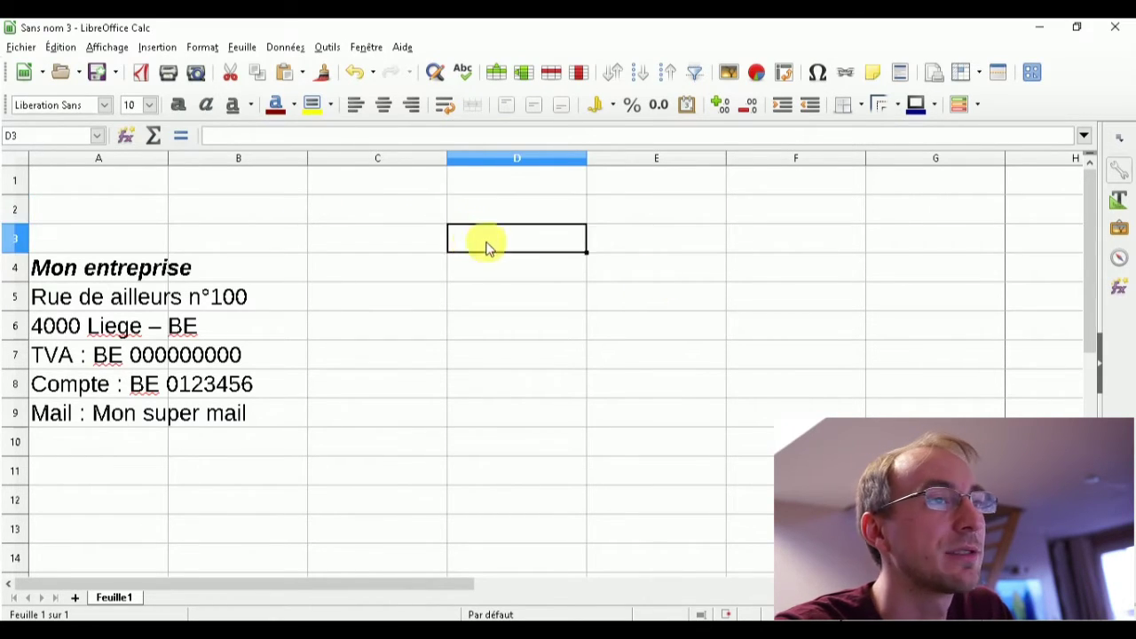
- Type the label 'Numéro :' in D2
double_click(478, 214)
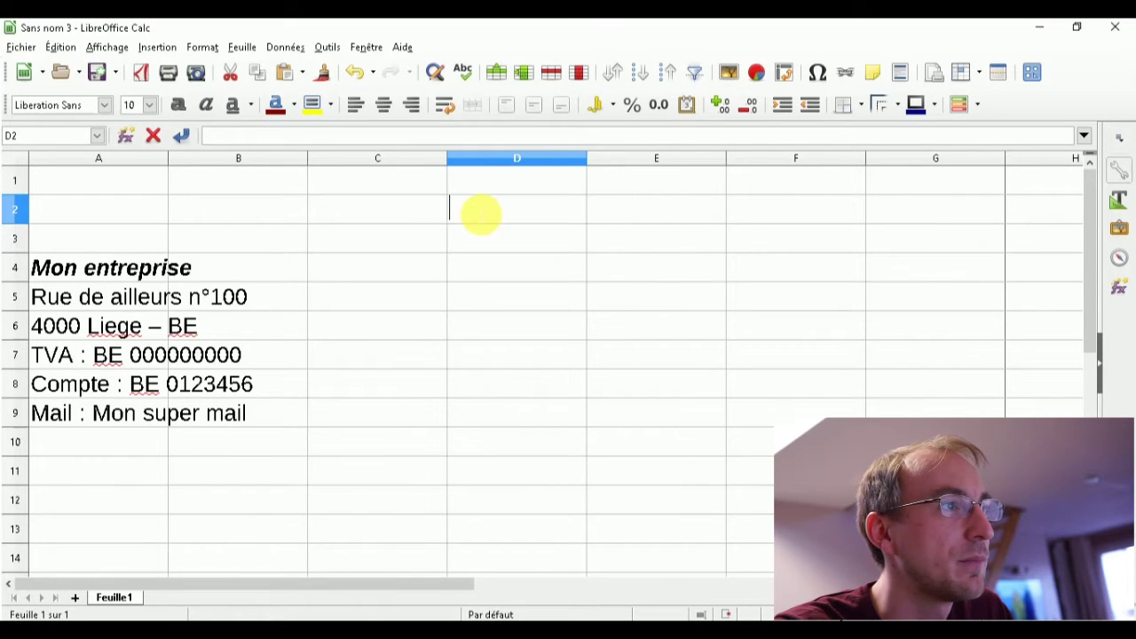
click(754, 235)
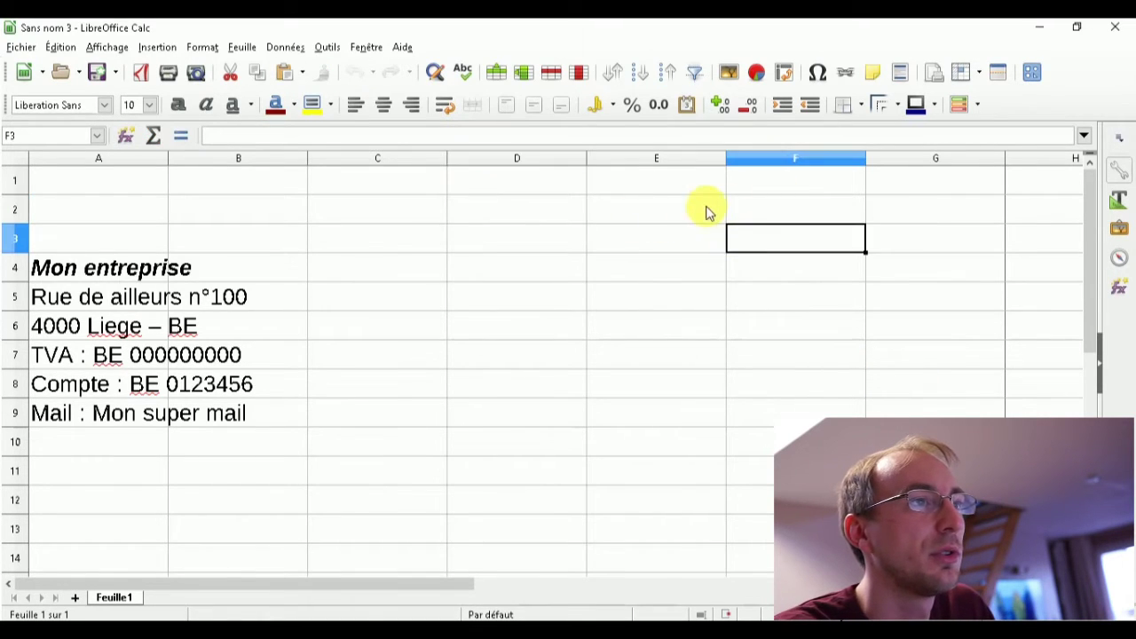
click(680, 210)
double_click(517, 213)
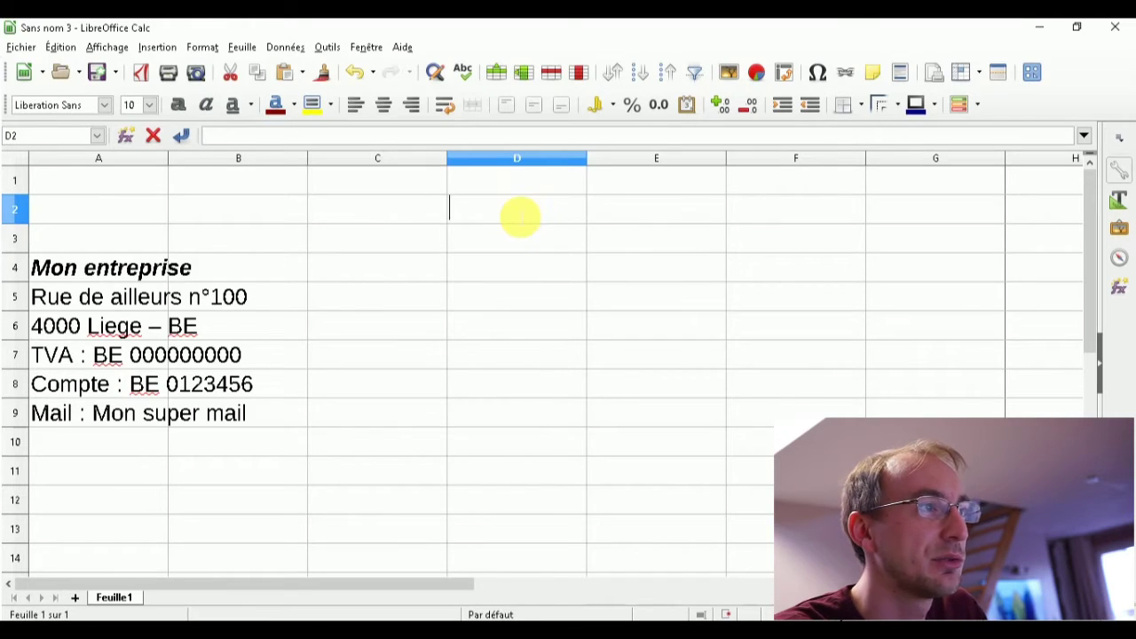
text(N)
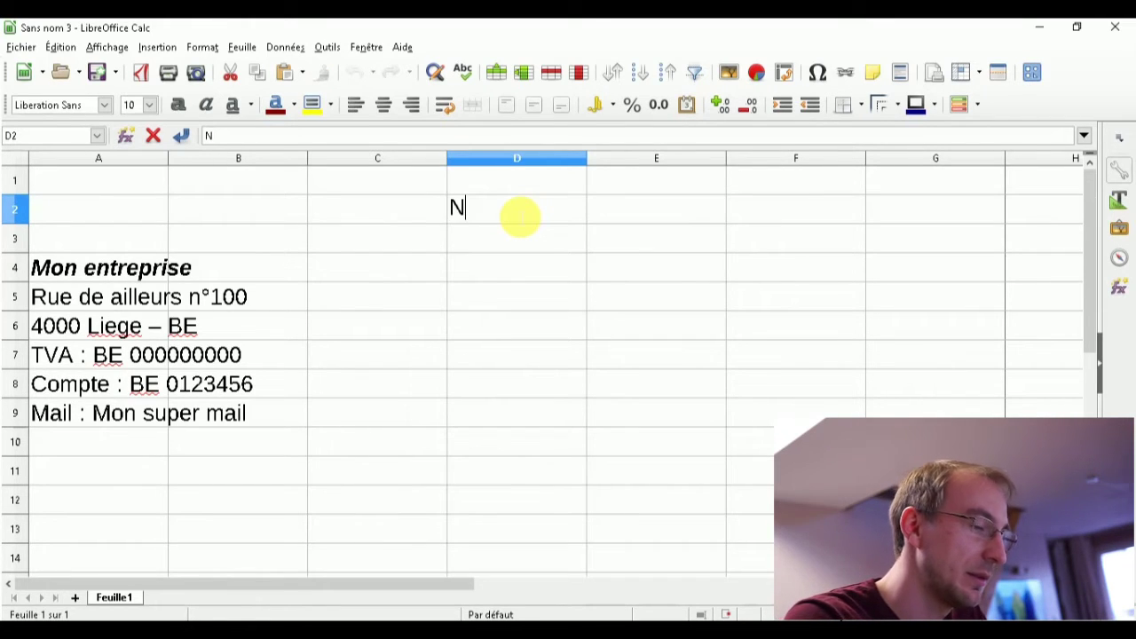
text(uméro)
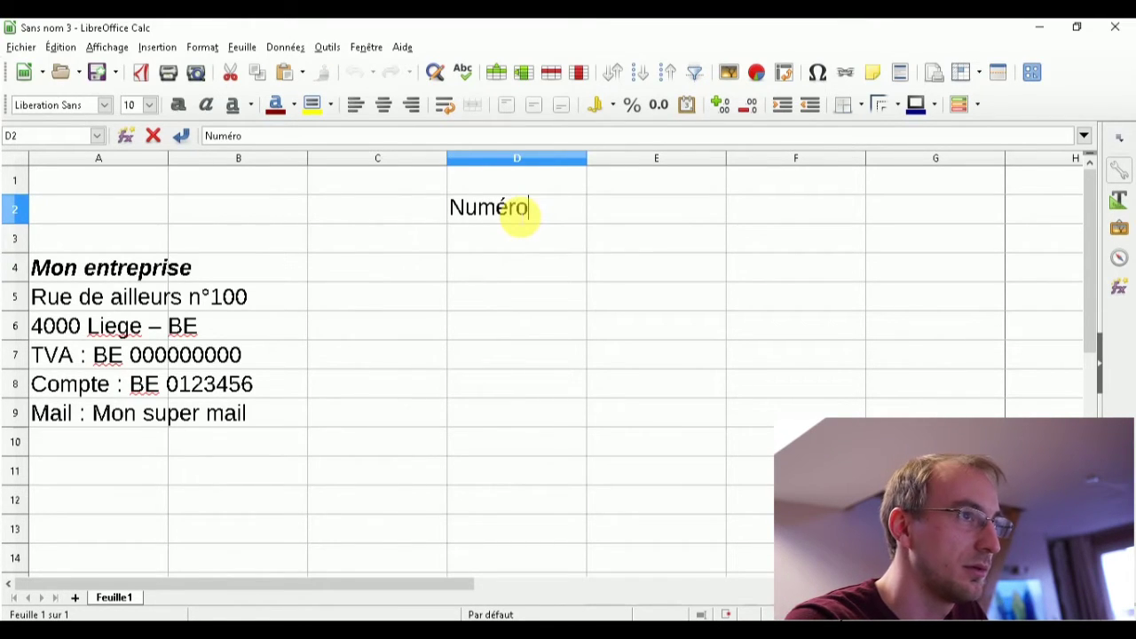
text(=)
key(BackSpace)
text(:)
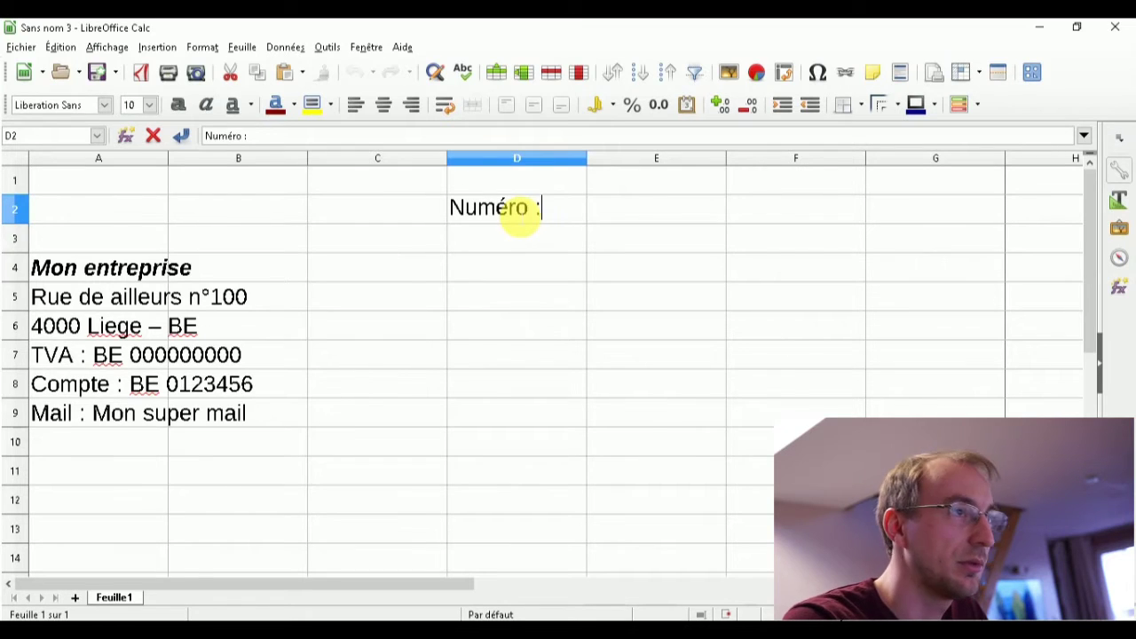
click(674, 213)
- Enter the invoice number 1 in E2
double_click(653, 211)
text(1)
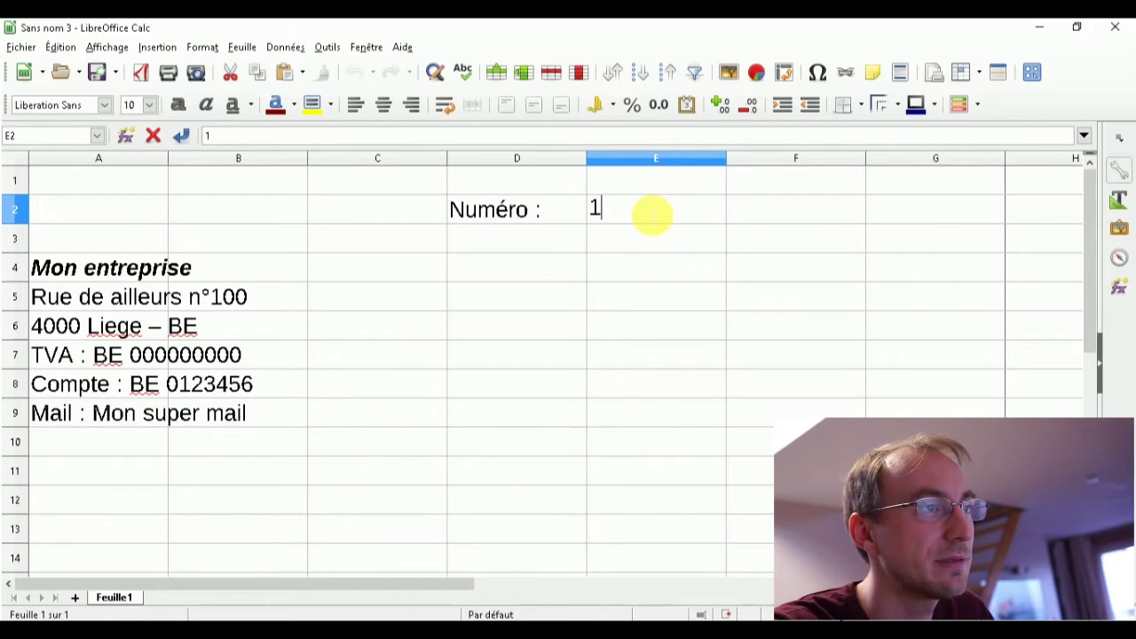
key(Return)
click(650, 216)
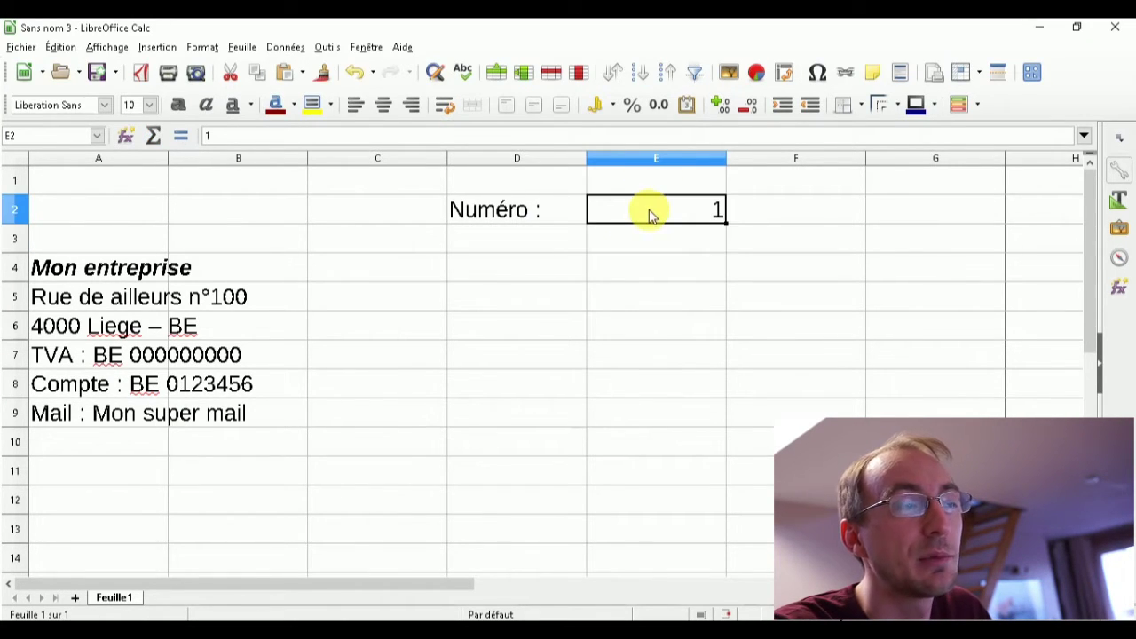
click(845, 236)
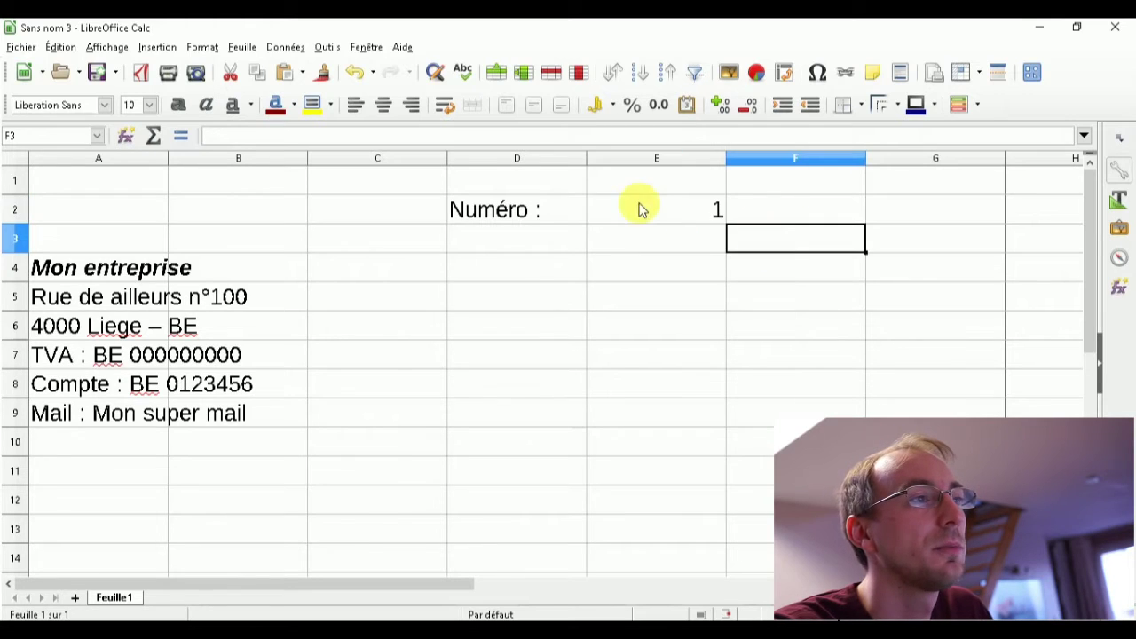
click(637, 208)
- Right-align the 'Numéro :' label in D2
click(495, 208)
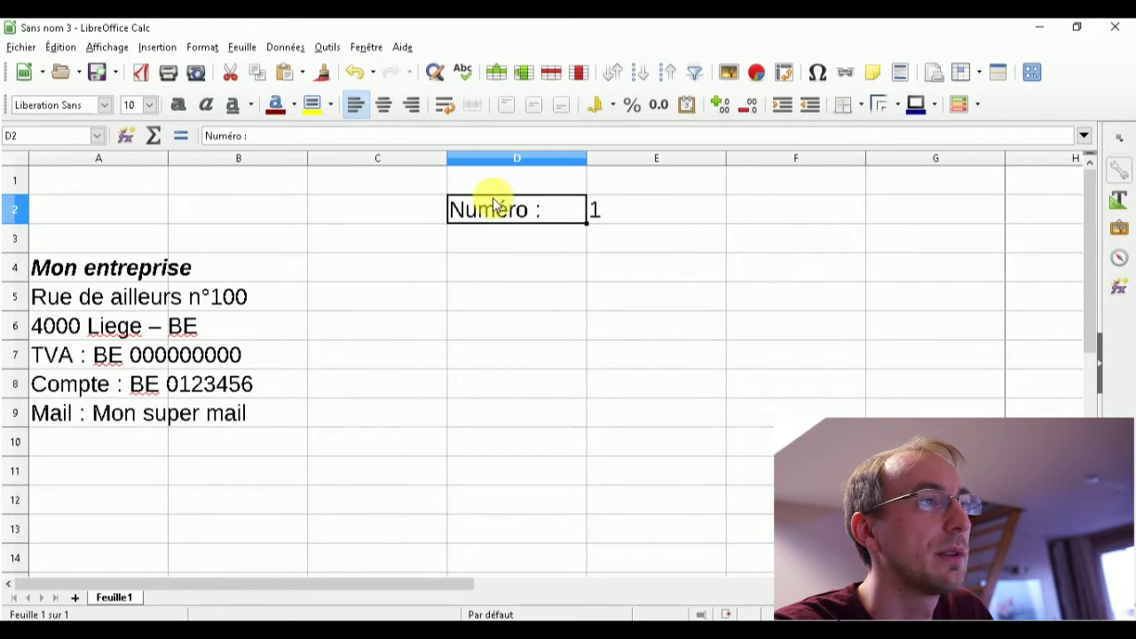
click(411, 105)
click(832, 299)
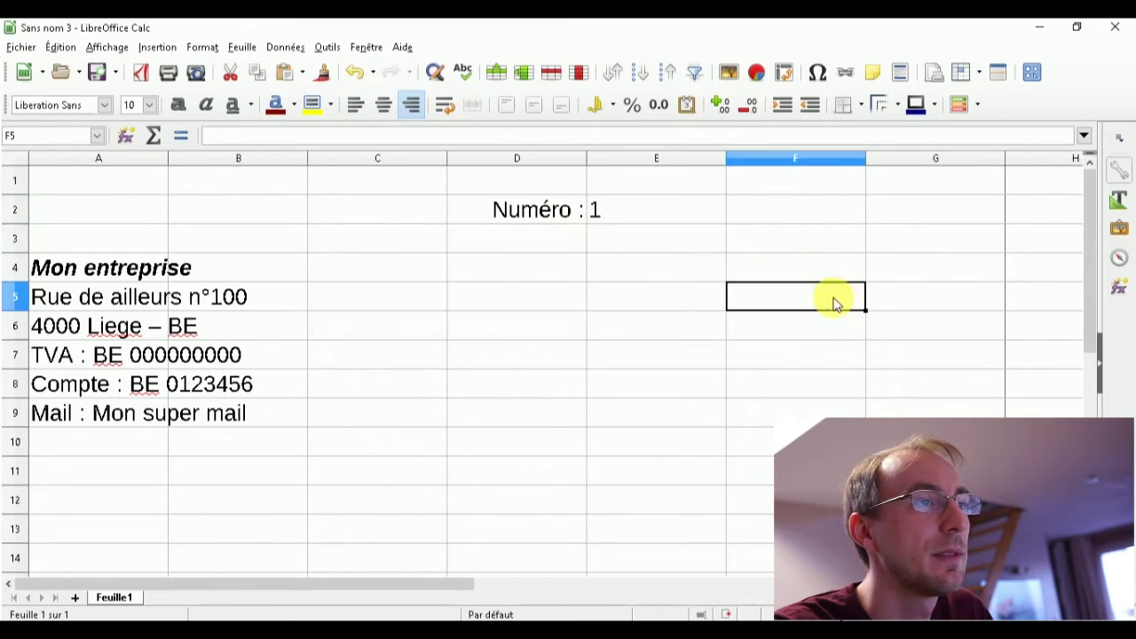
double_click(770, 219)
text(Date :)
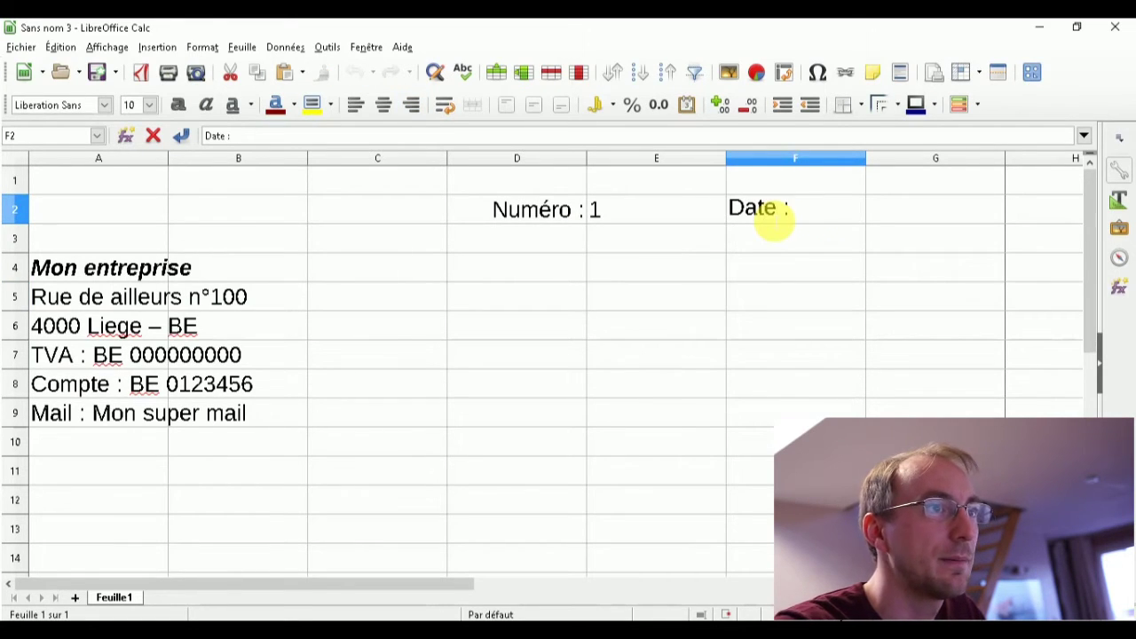
- Right-align the 'Date :' label in F2 and start a formula with = in G2
click(879, 213)
click(819, 211)
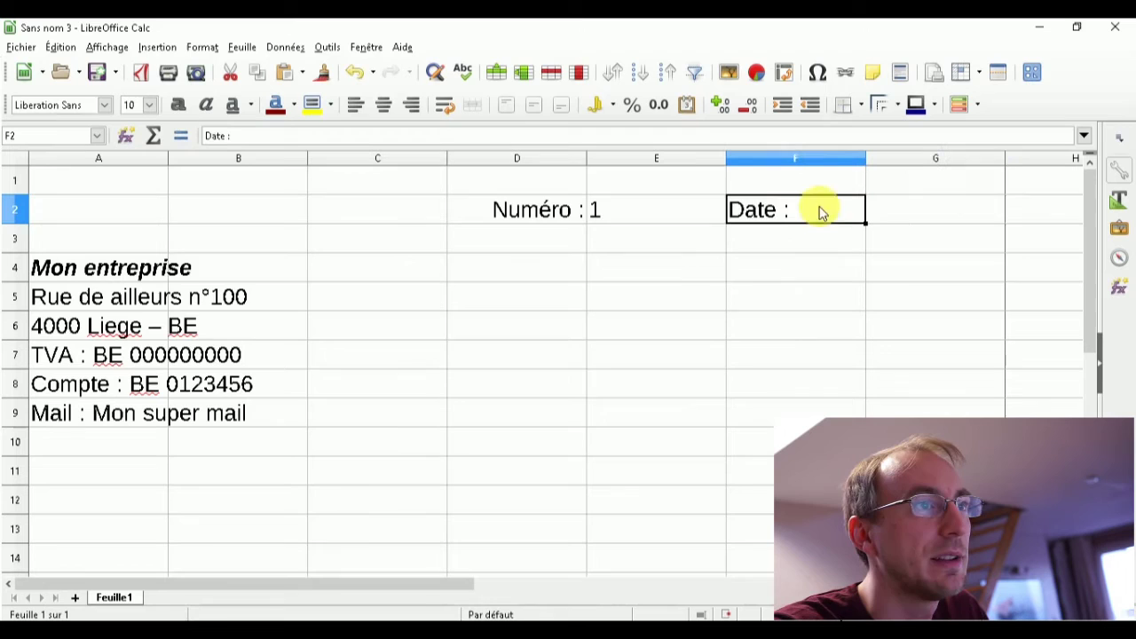
click(413, 105)
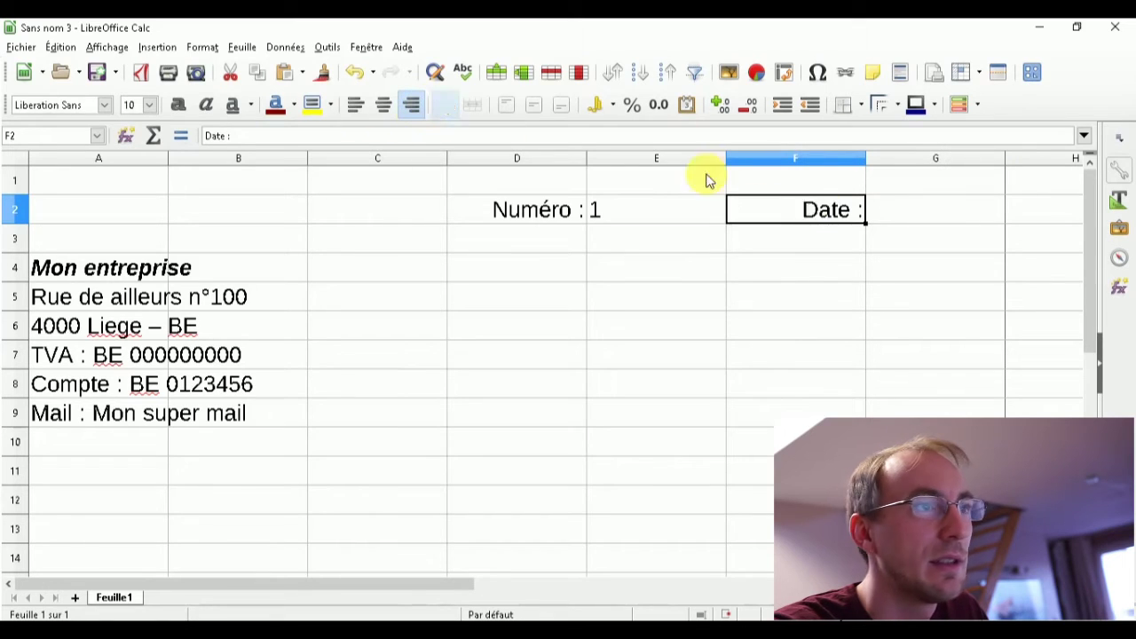
double_click(898, 217)
text(=)
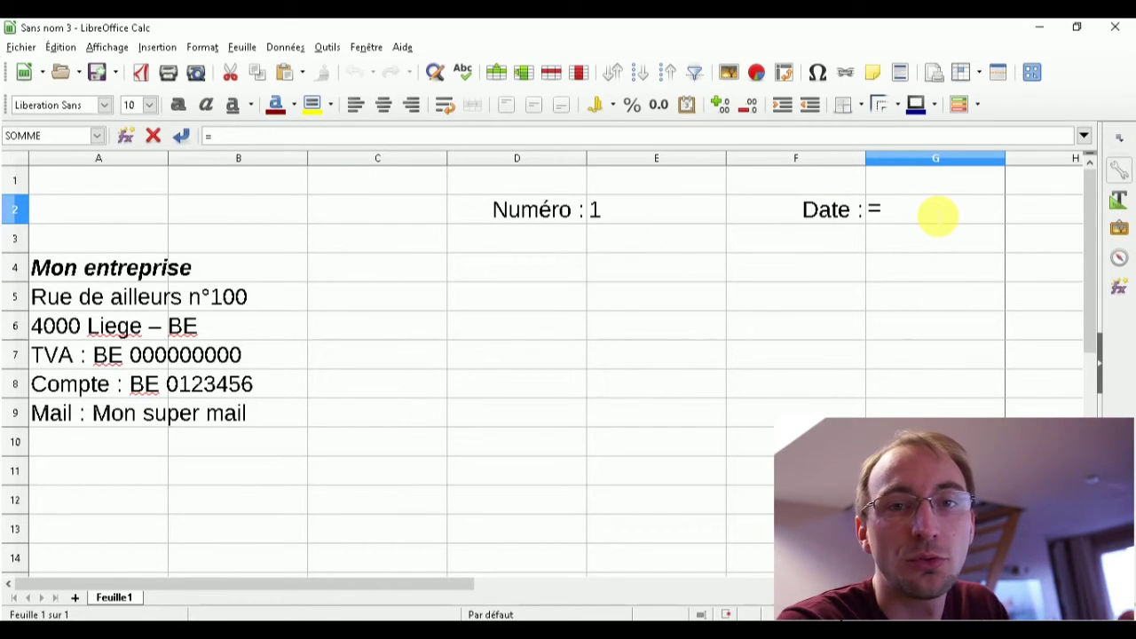
- Browse the Function Wizard list, reading descriptions such as ACTUELLE and ARRONDI
click(129, 136)
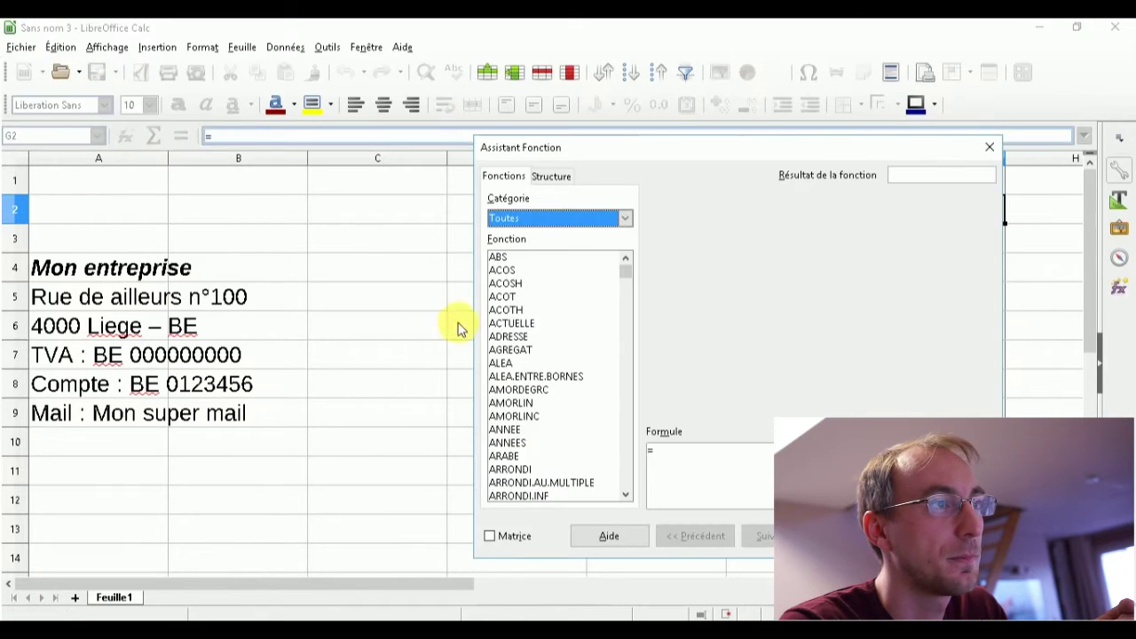
click(506, 325)
scroll(553, 355, down, 3)
scroll(558, 355, up, 2)
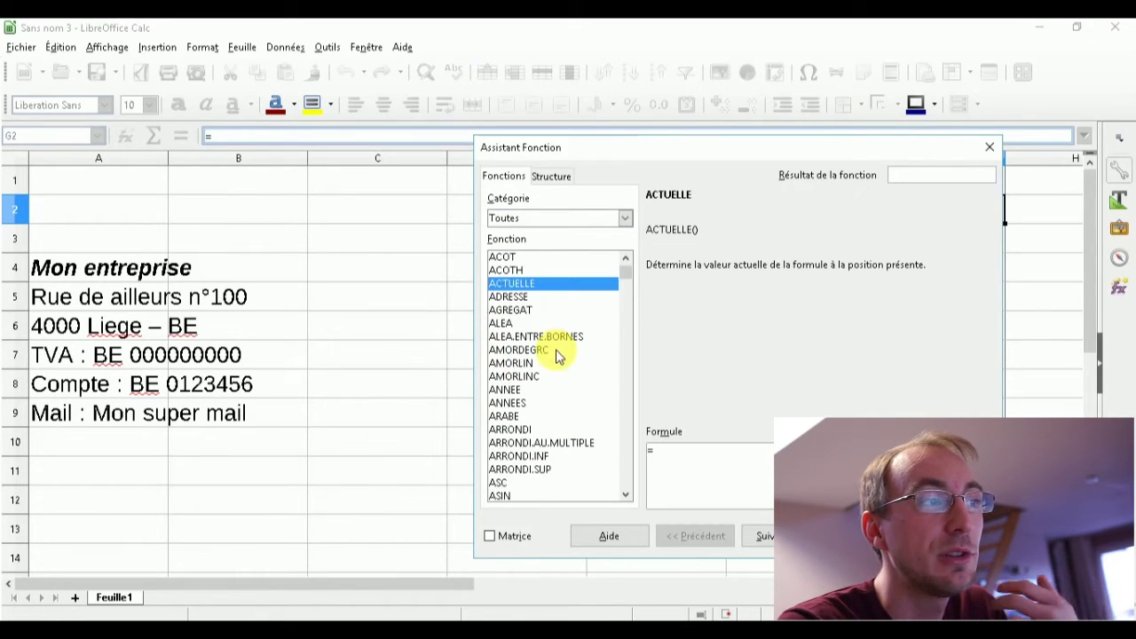
scroll(557, 355, down, 3)
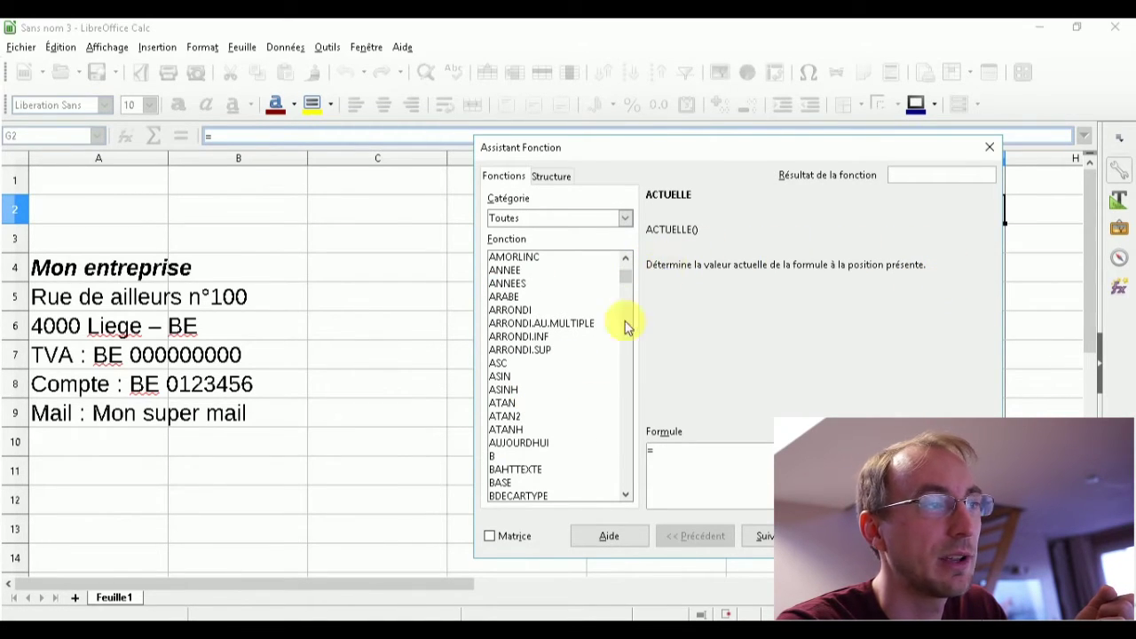
click(514, 309)
scroll(577, 364, down, 1)
scroll(582, 363, down, 4)
scroll(563, 347, down, 1)
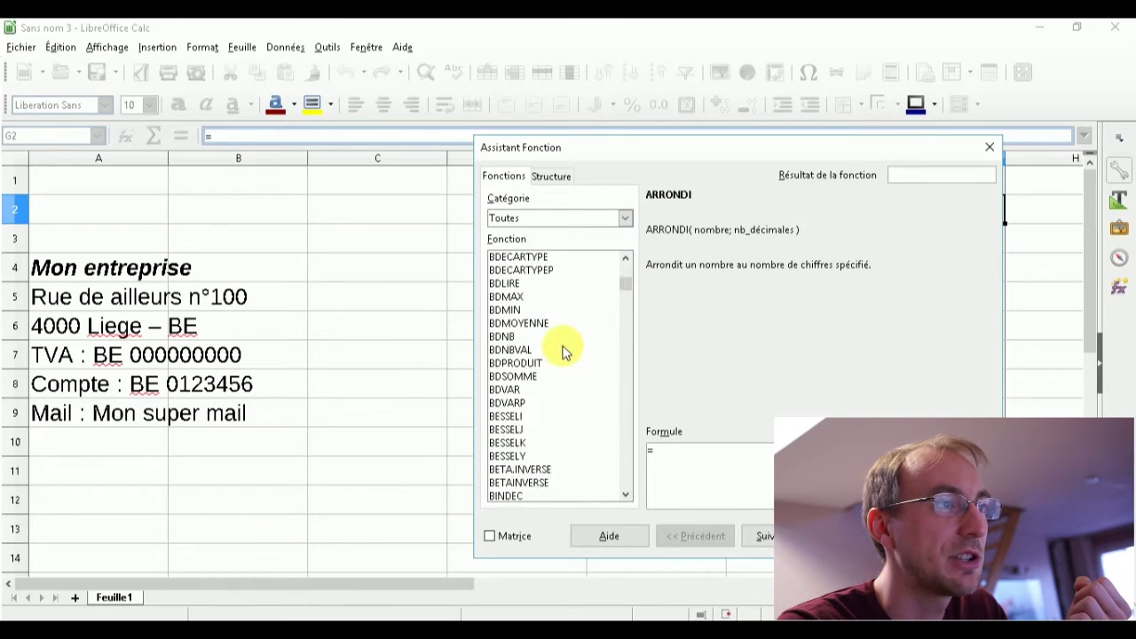
scroll(562, 347, up, 1)
scroll(577, 333, up, 1)
scroll(524, 375, up, 8)
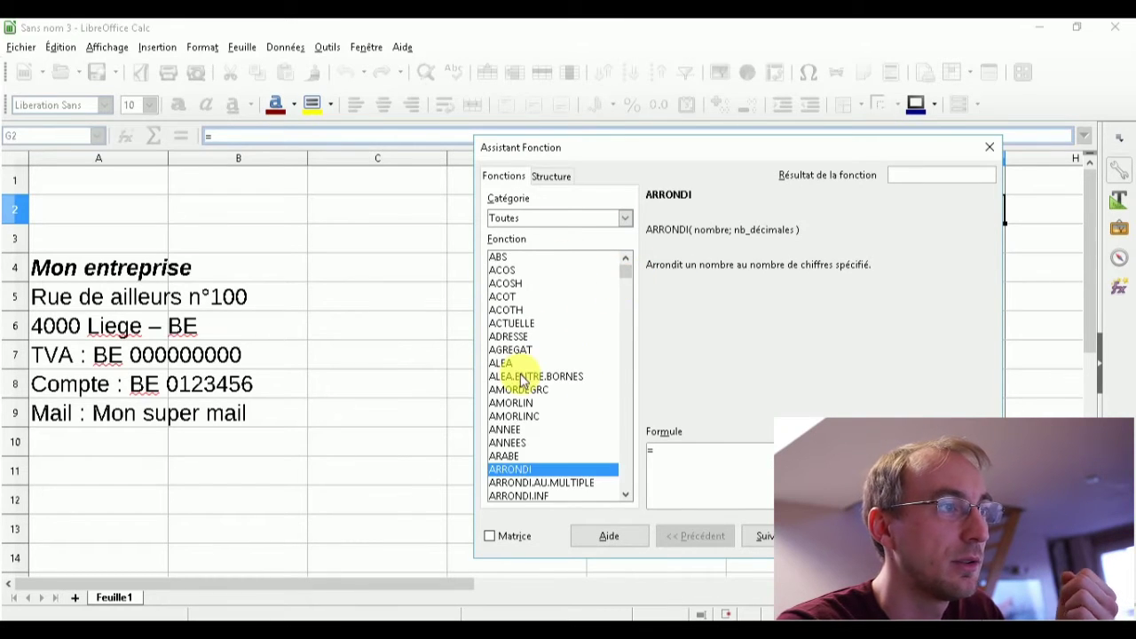
- Insert =AUJOURDHUI() into G2 so it shows today's date, 14/03/17
click(524, 375)
key(a)
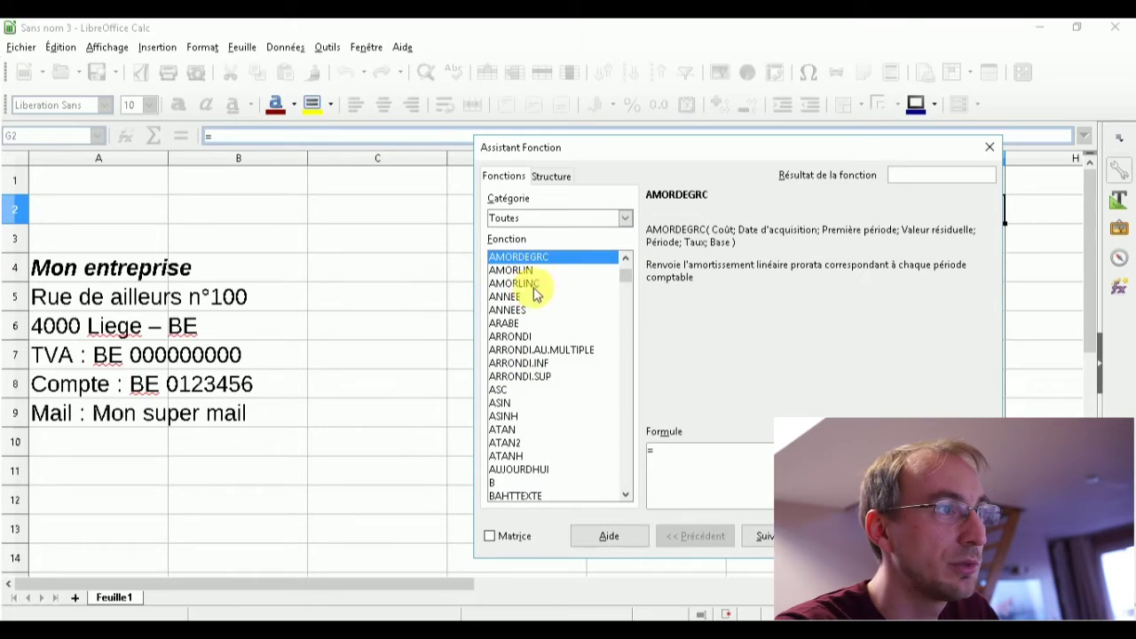
scroll(527, 436, down, 3)
scroll(530, 425, up, 1)
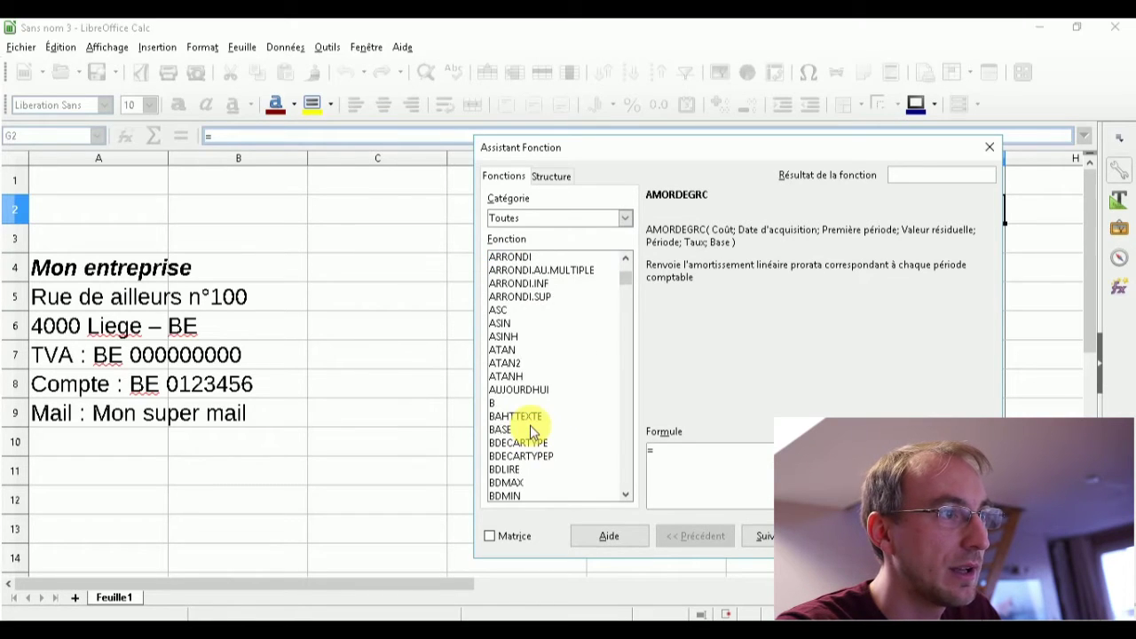
click(530, 376)
click(530, 391)
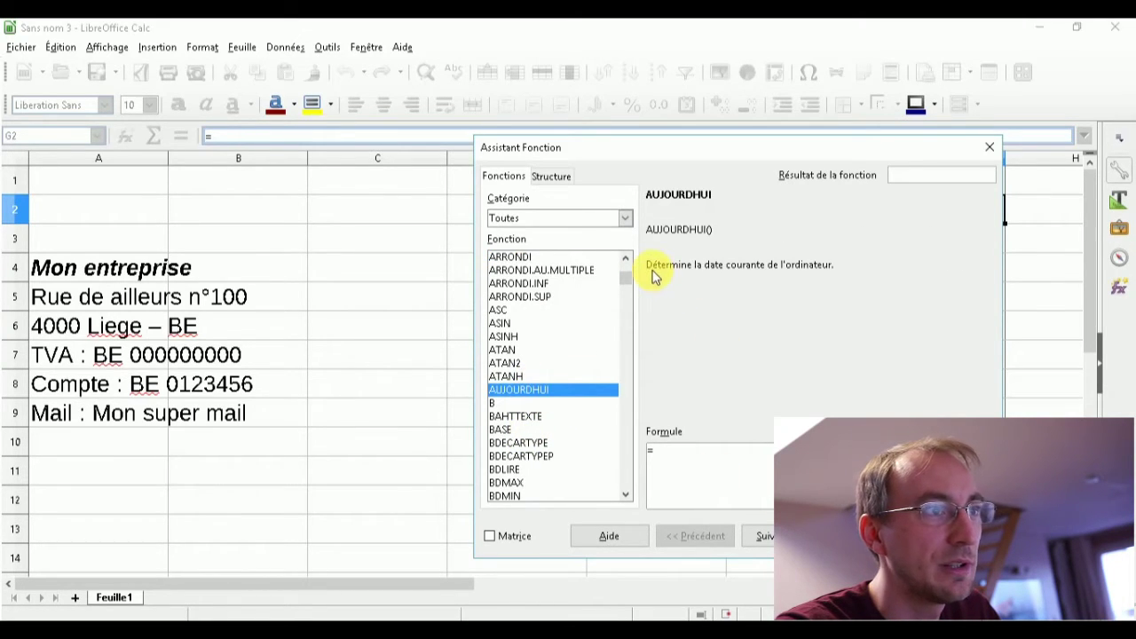
click(852, 536)
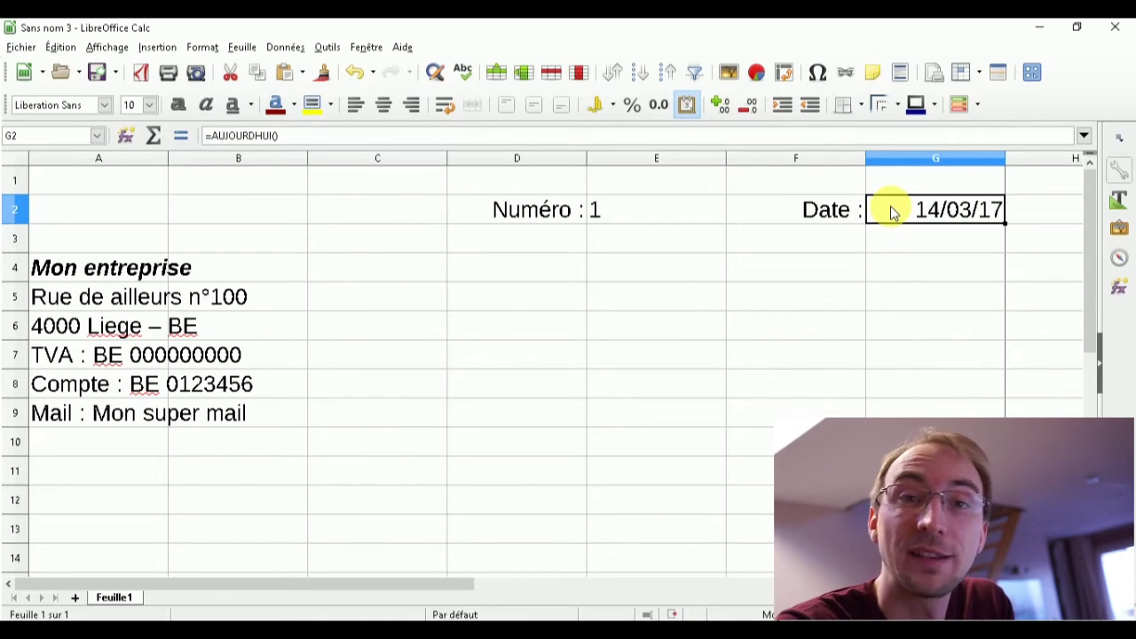
key(Return)
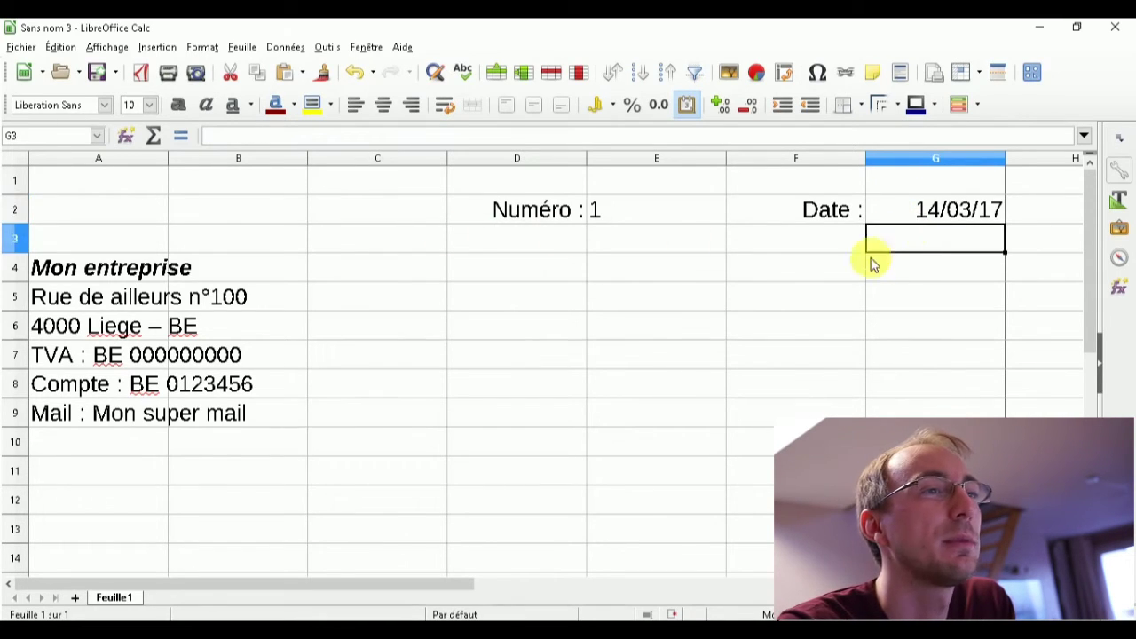
click(811, 305)
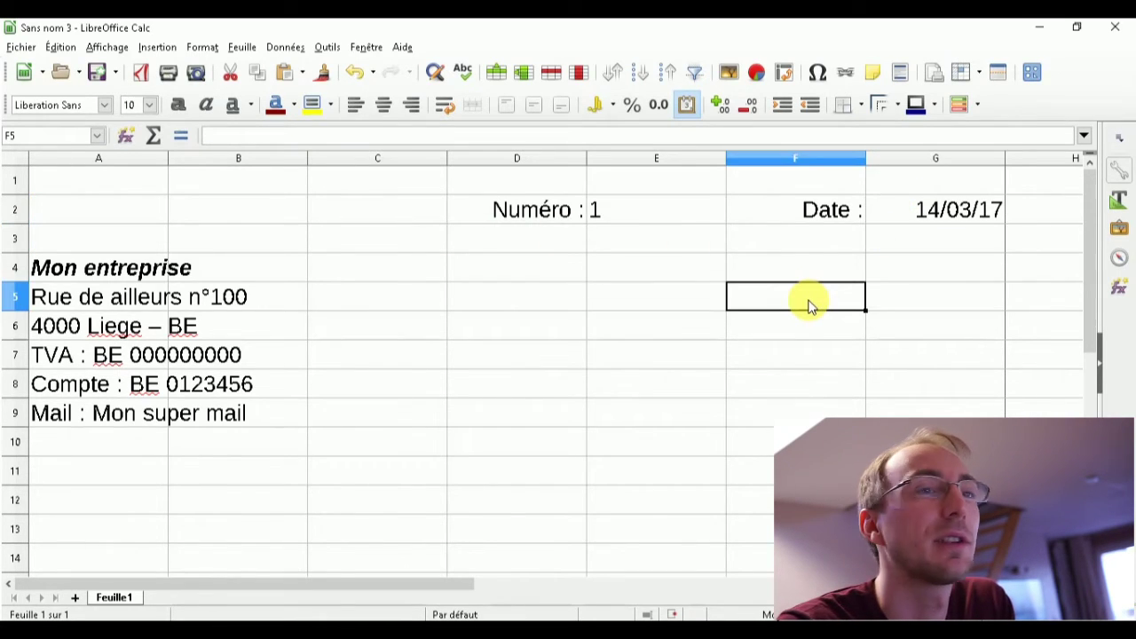
click(905, 209)
drag(279, 135, 206, 135)
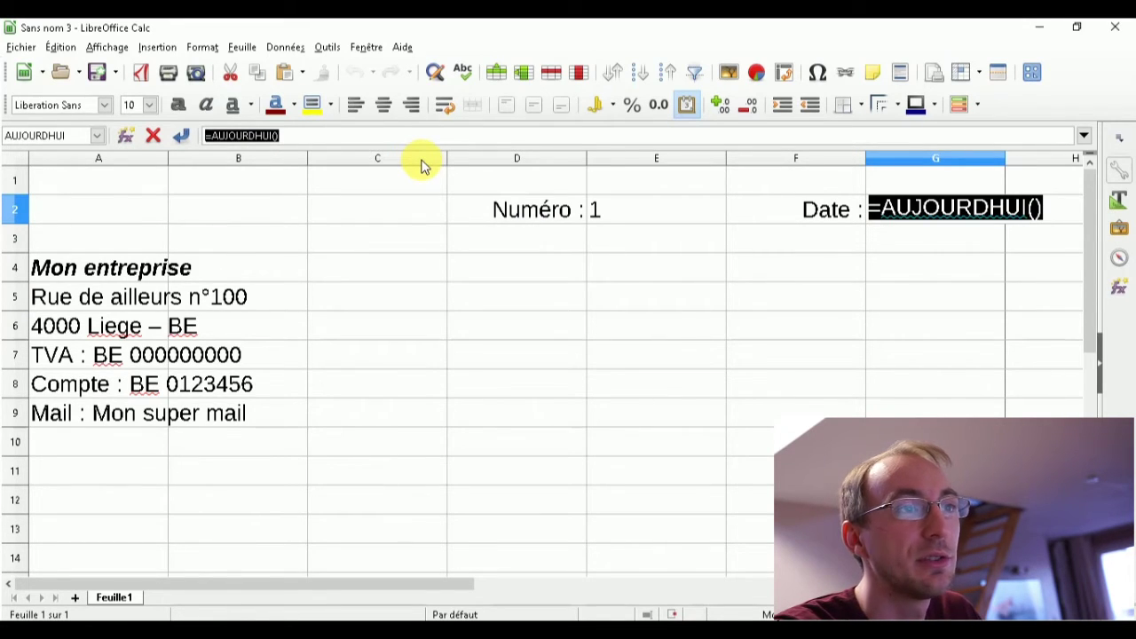
text(10/03/2017)
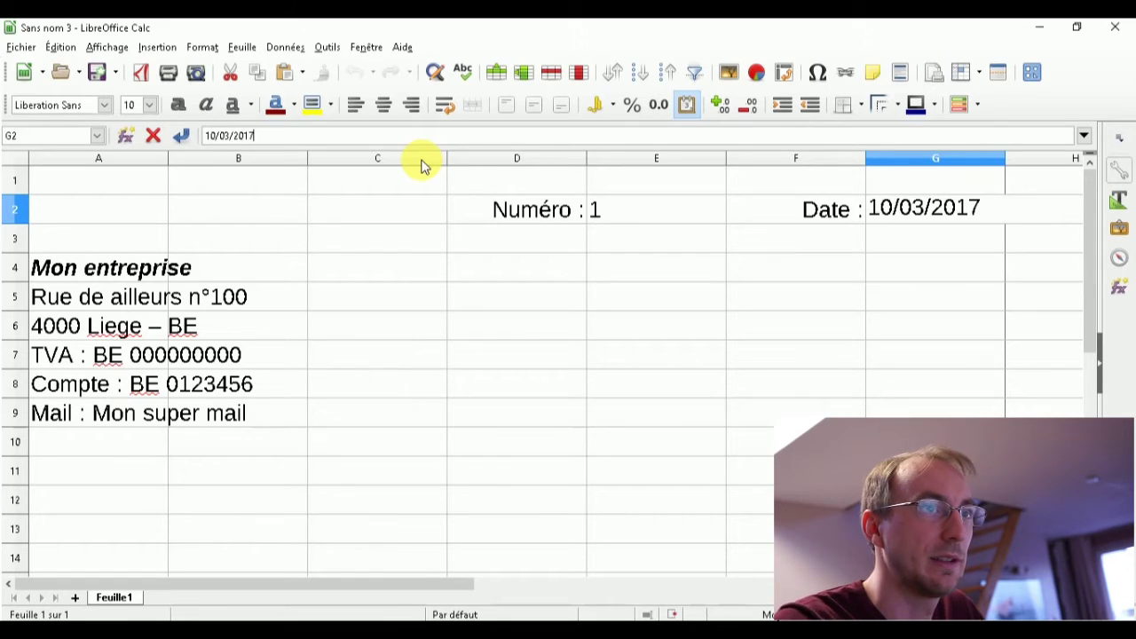
key(Return)
key(Up)
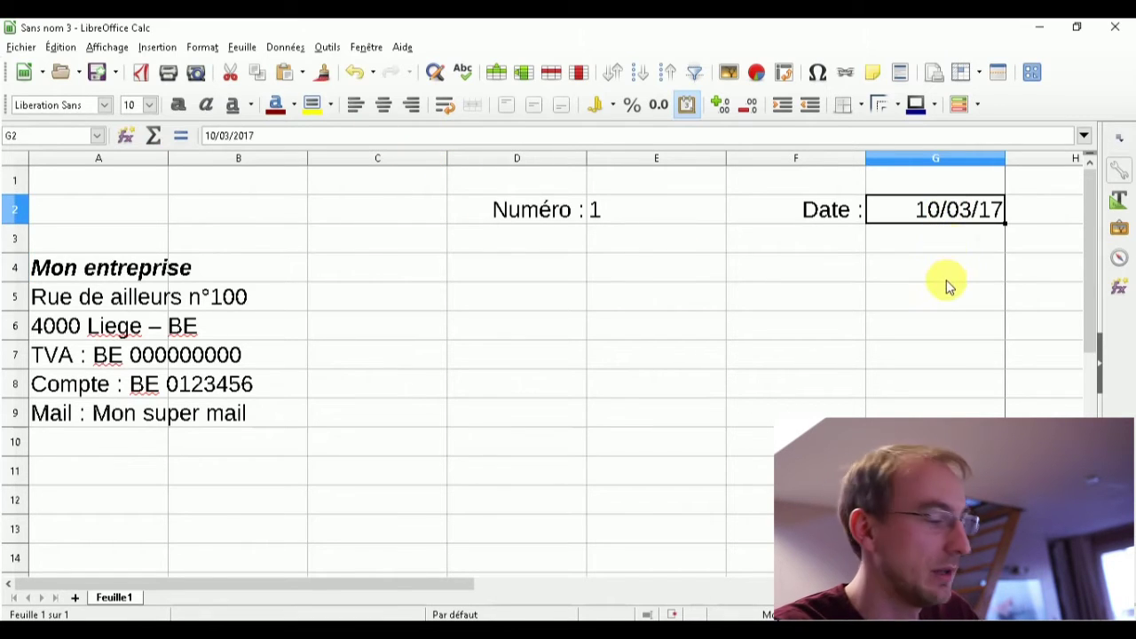
key(ctrl+z)
click(930, 248)
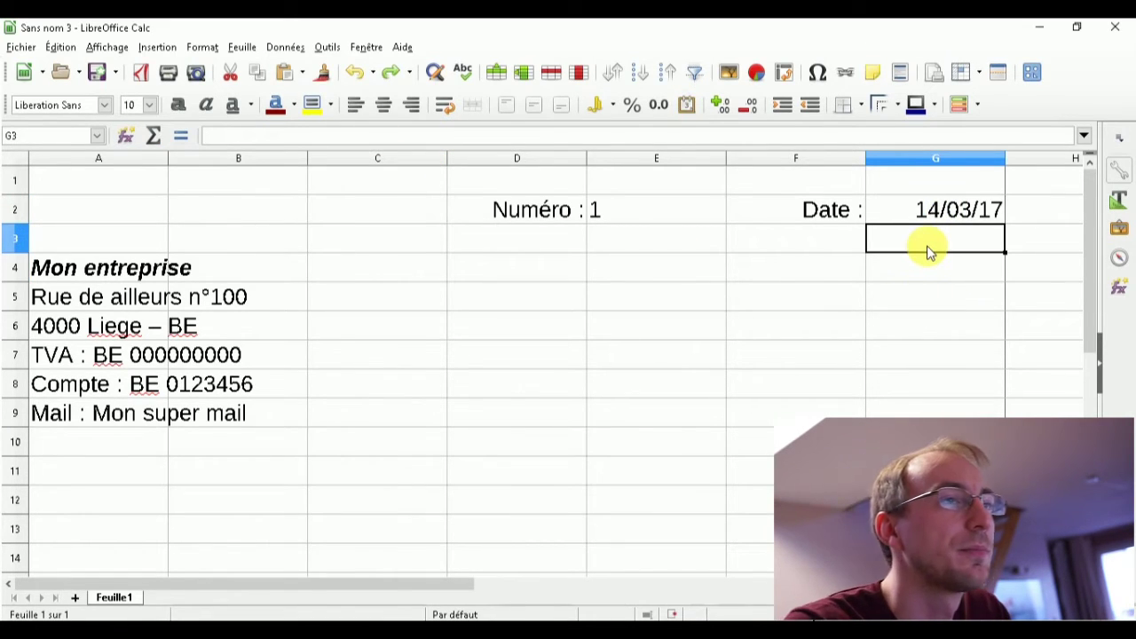
click(801, 289)
click(654, 278)
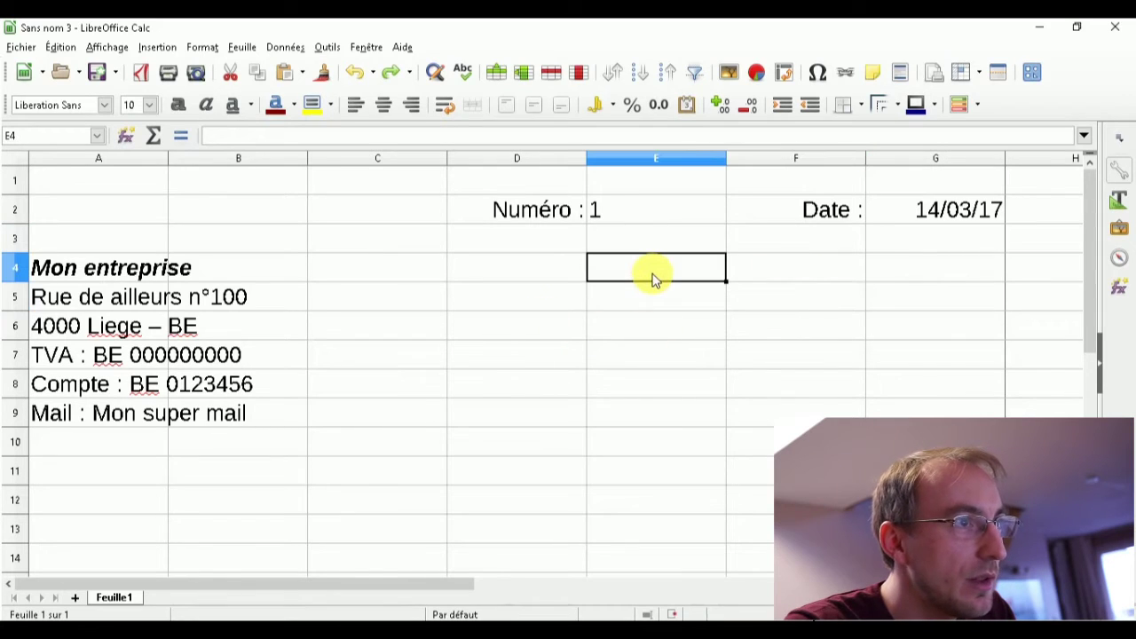
- Enter 'Client :' in E4, right-align it, and select F4:F9 beside it
scroll(702, 319, down, 3)
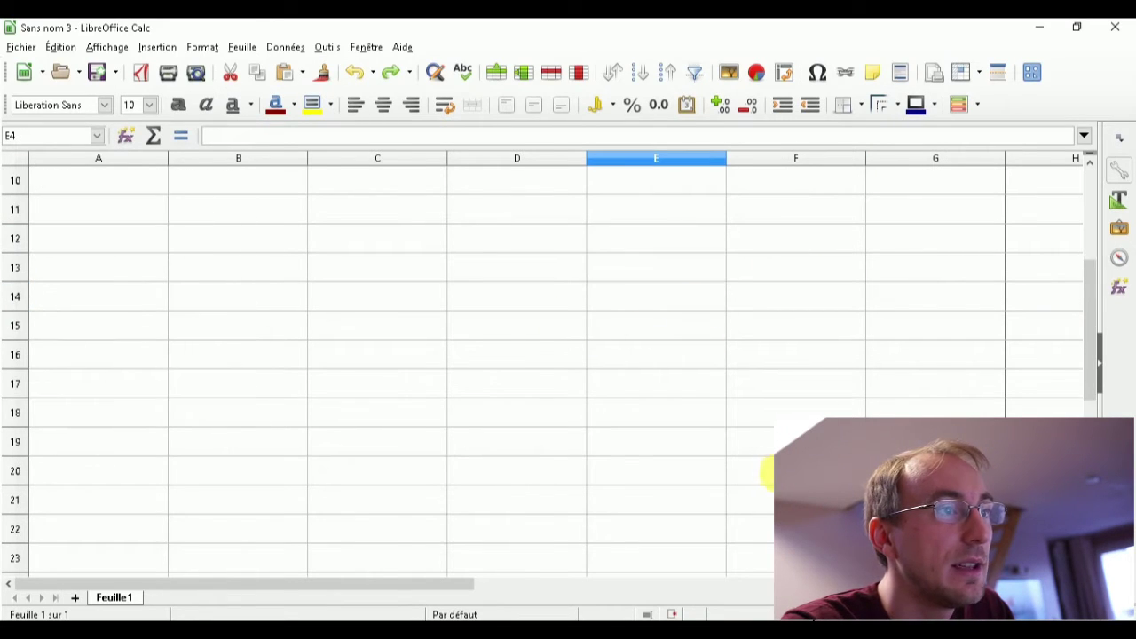
scroll(887, 418, down, 2)
drag(1093, 335, 1091, 193)
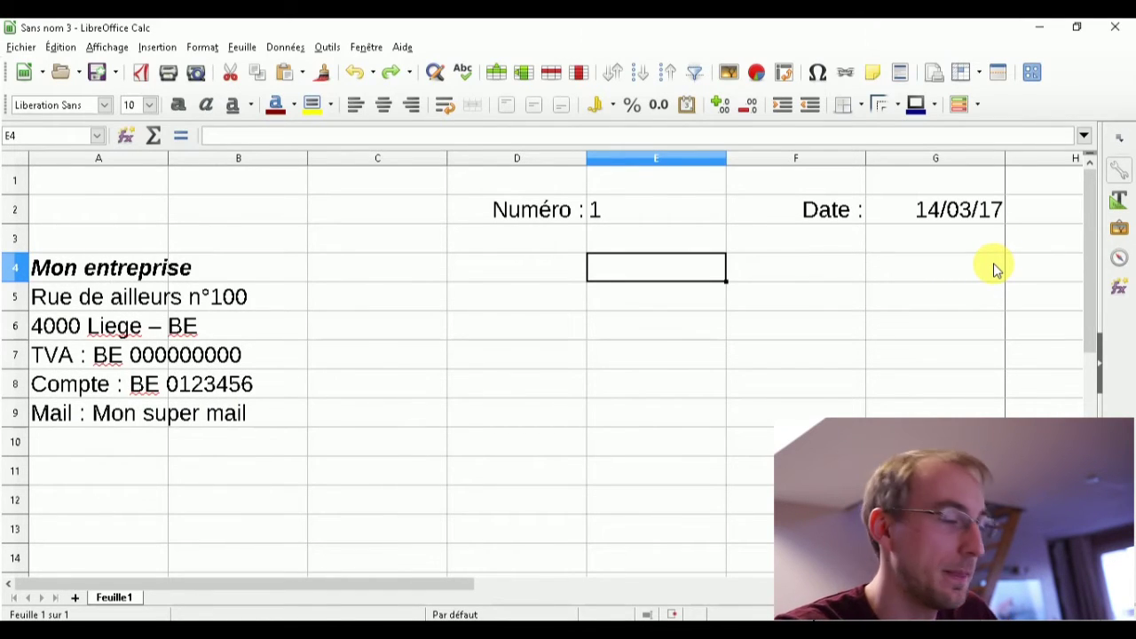
text(Client :)
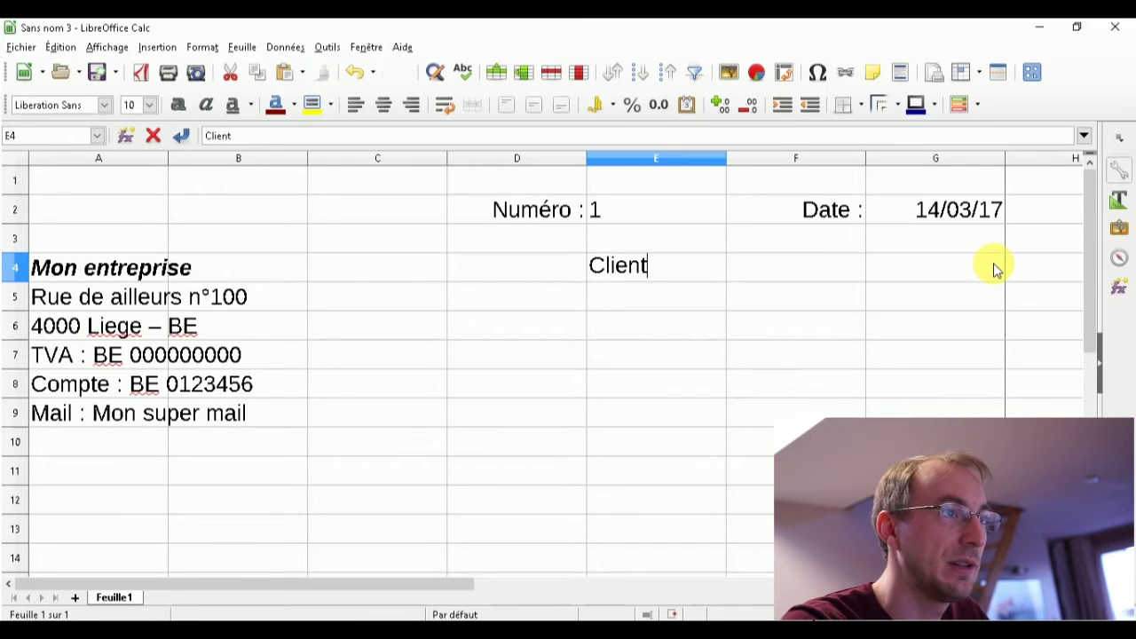
click(411, 105)
drag(755, 264, 799, 413)
click(844, 329)
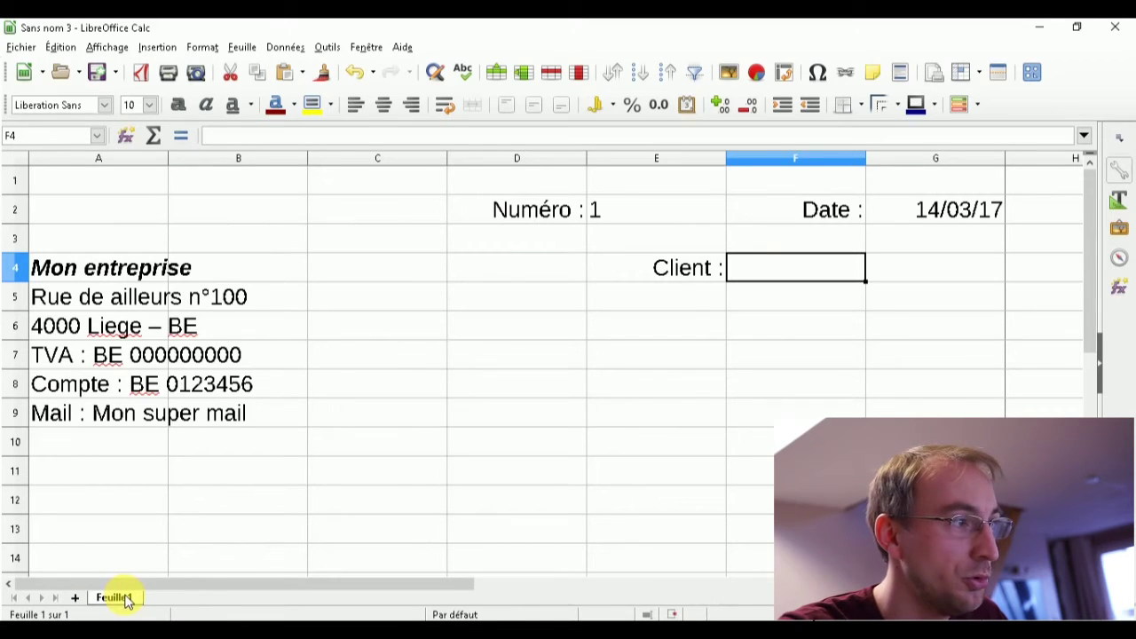
- Rename Feuille1 to 'Facture', then add a new sheet named 'Liste clients'
double_click(126, 601)
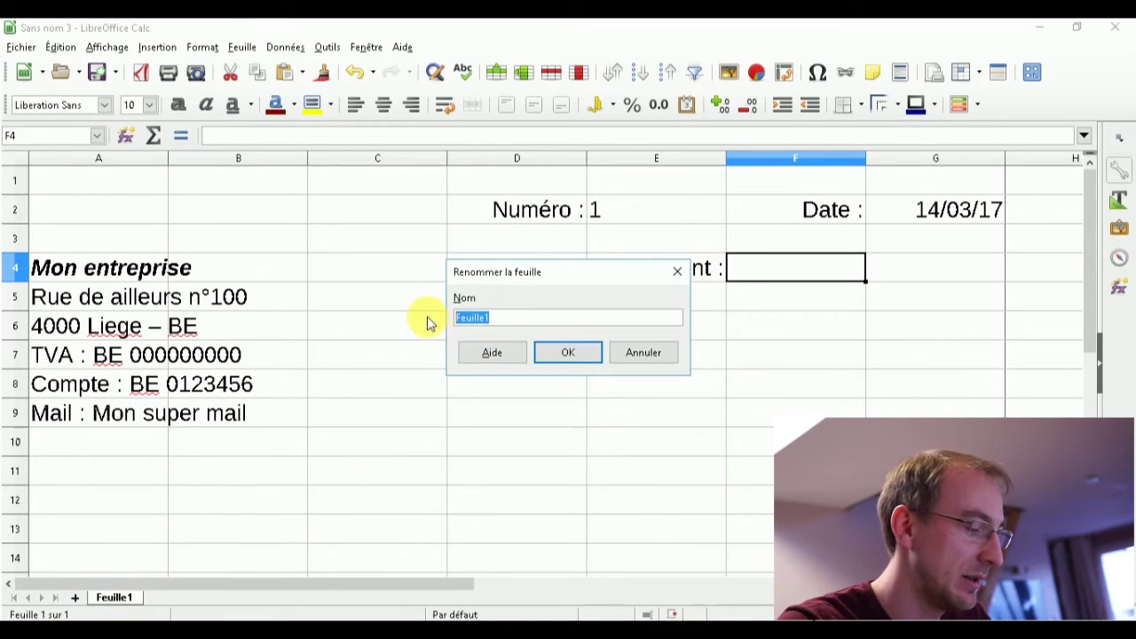
text(Facture)
click(572, 353)
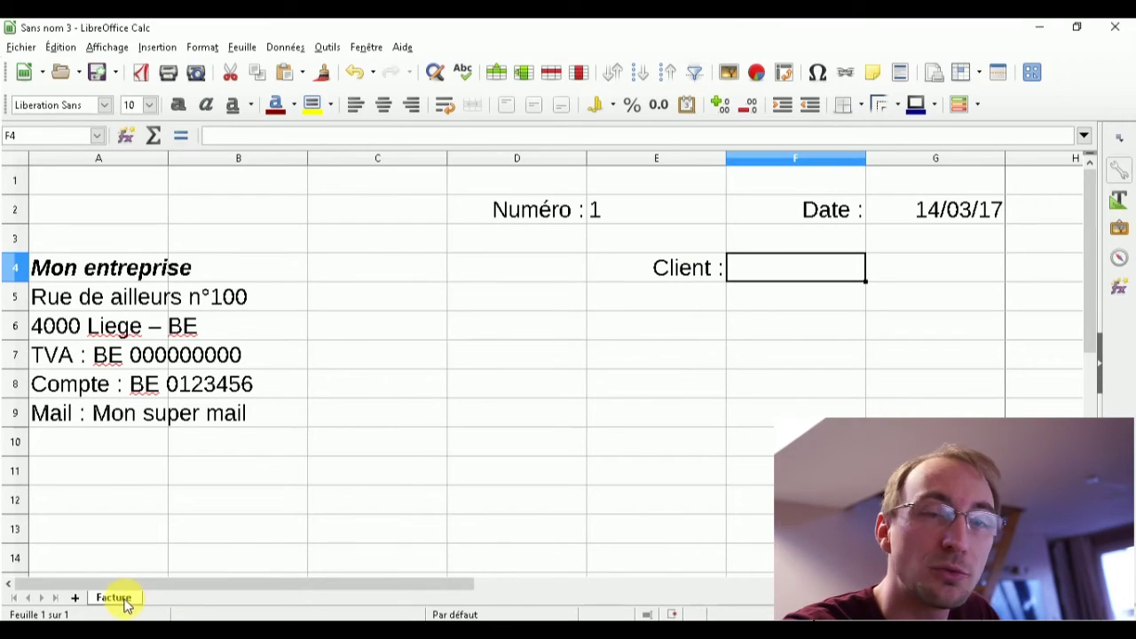
click(75, 600)
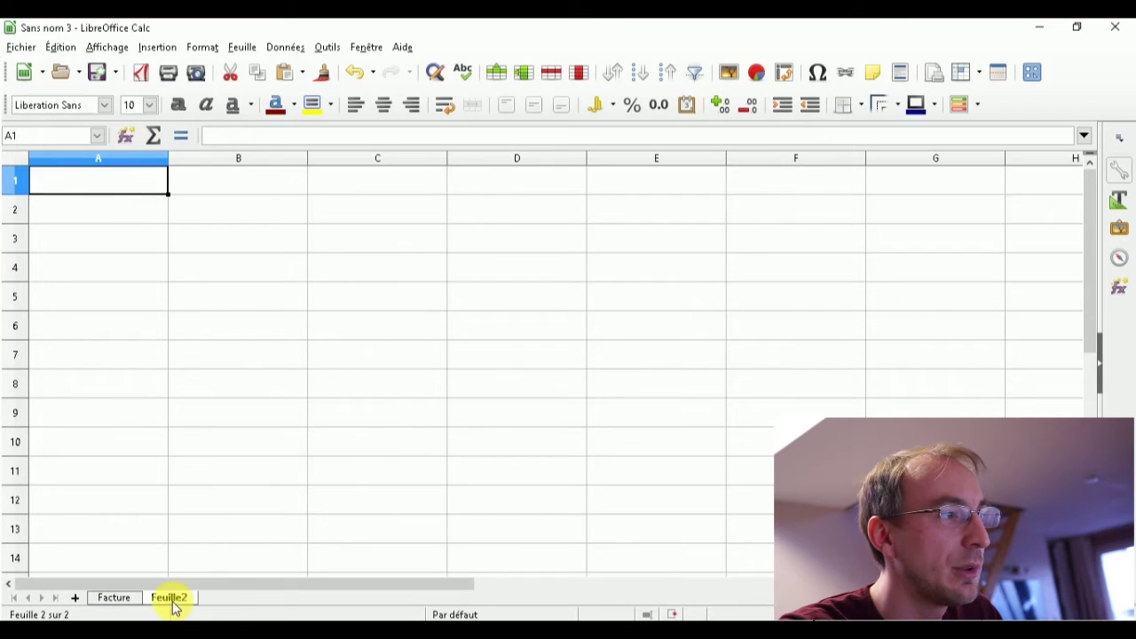
double_click(170, 600)
text(Liste clients)
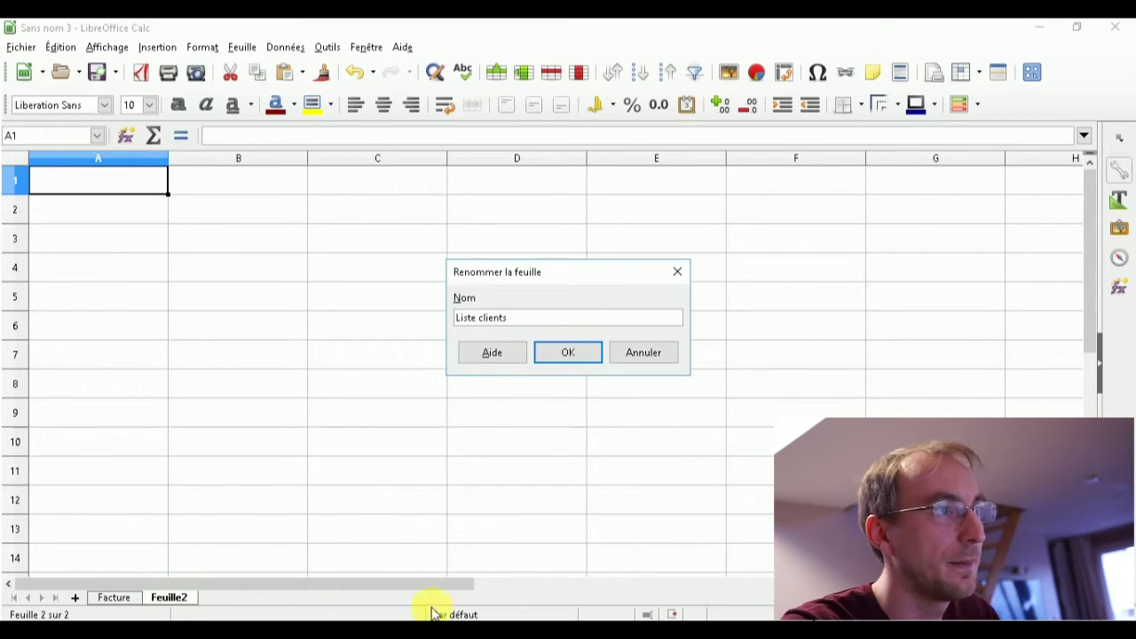
click(559, 348)
- Start entering the client list in cell A1 of Liste clients
click(173, 231)
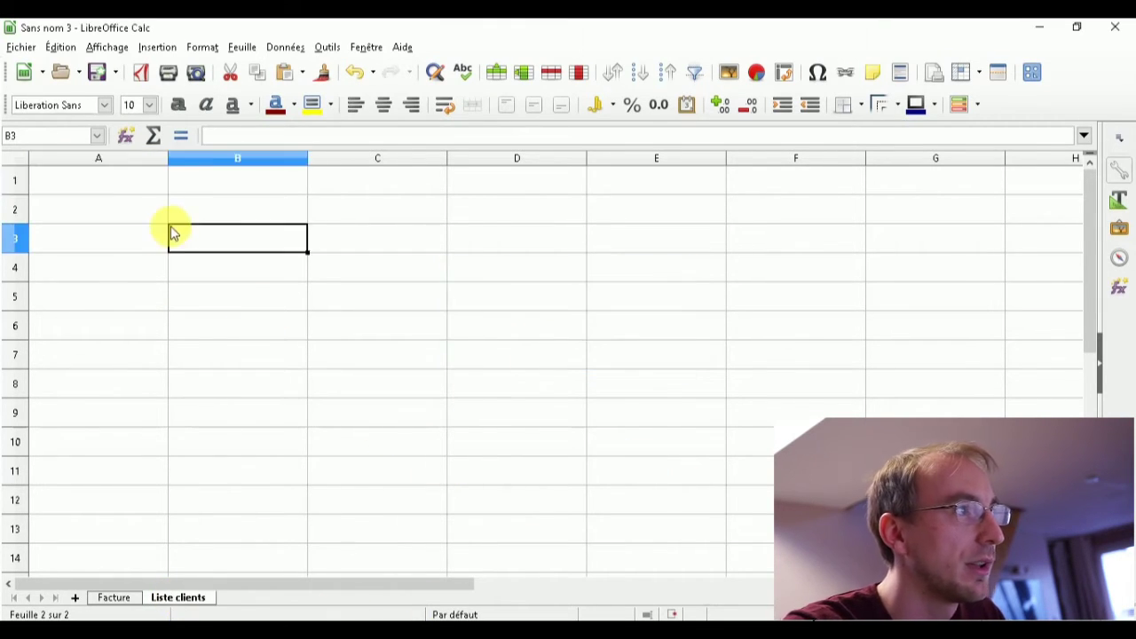
ctrl+scroll(367, 304, down, 1)
ctrl+scroll(310, 293, down, 1)
ctrl+scroll(307, 292, down, 1)
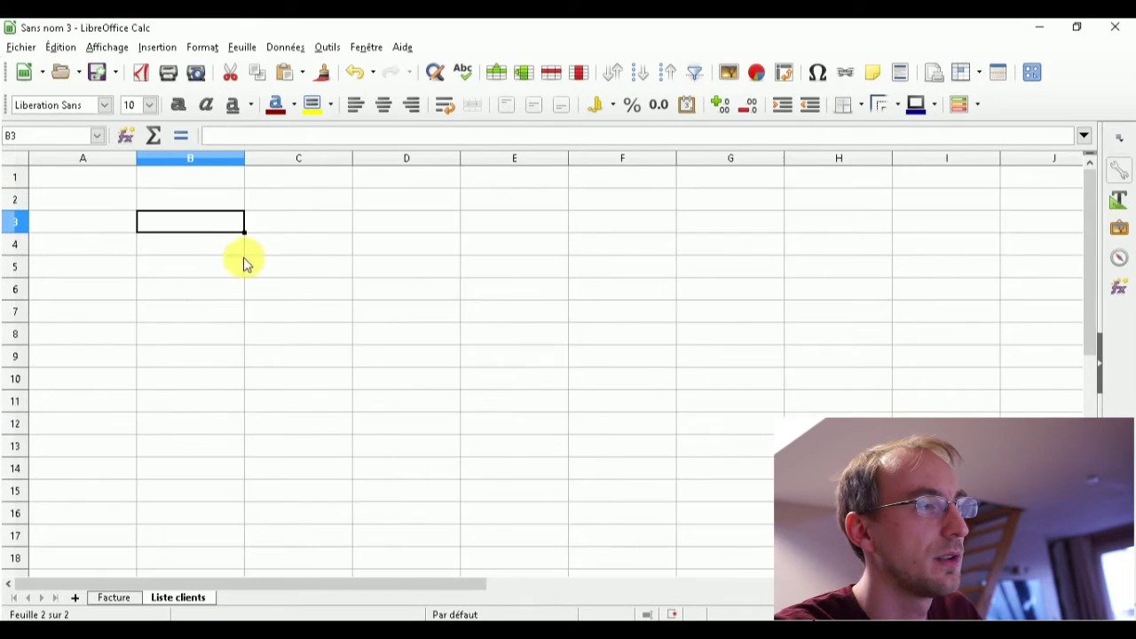
ctrl+scroll(195, 247, down, 1)
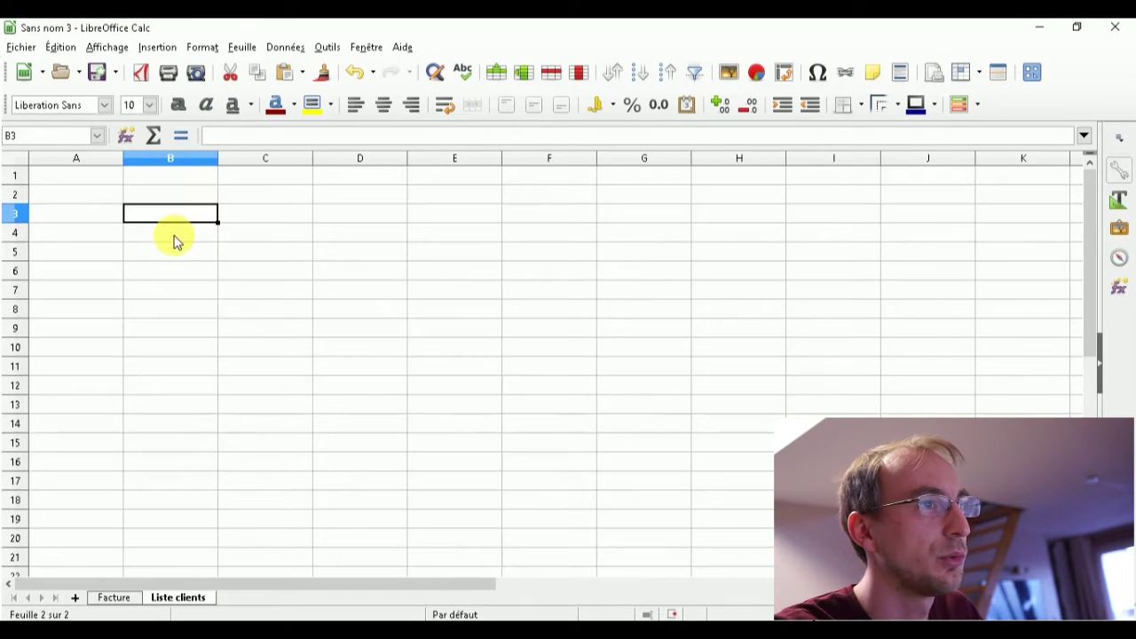
double_click(96, 183)
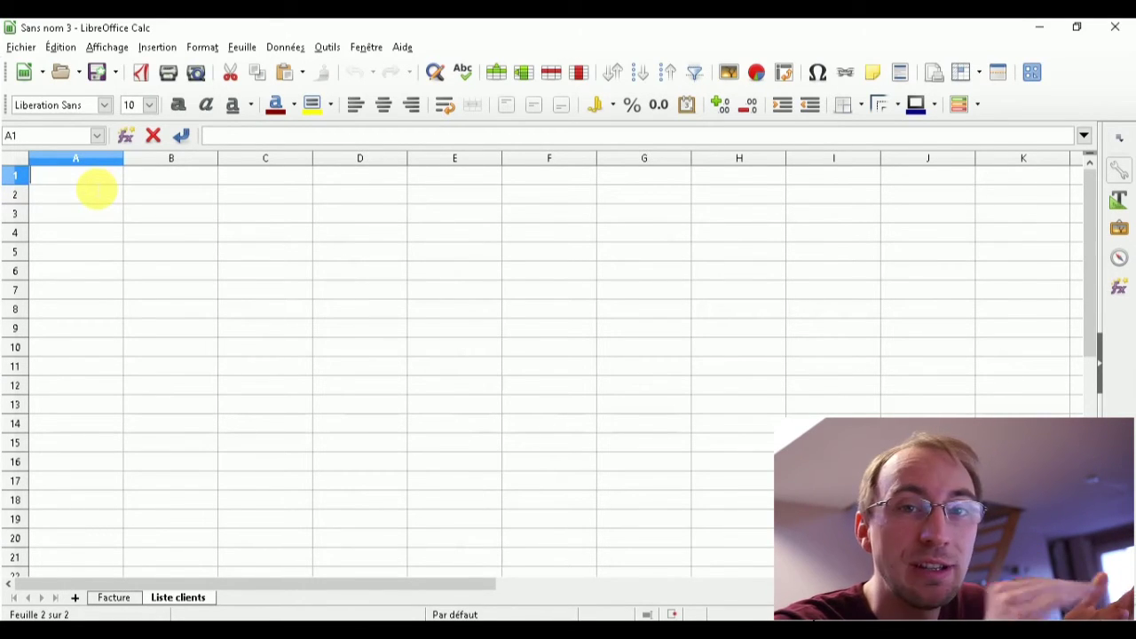
- Paste the two-client table (nom, adresse, tva, mail, tel) at A1 and review its entries
key(ctrl+v)
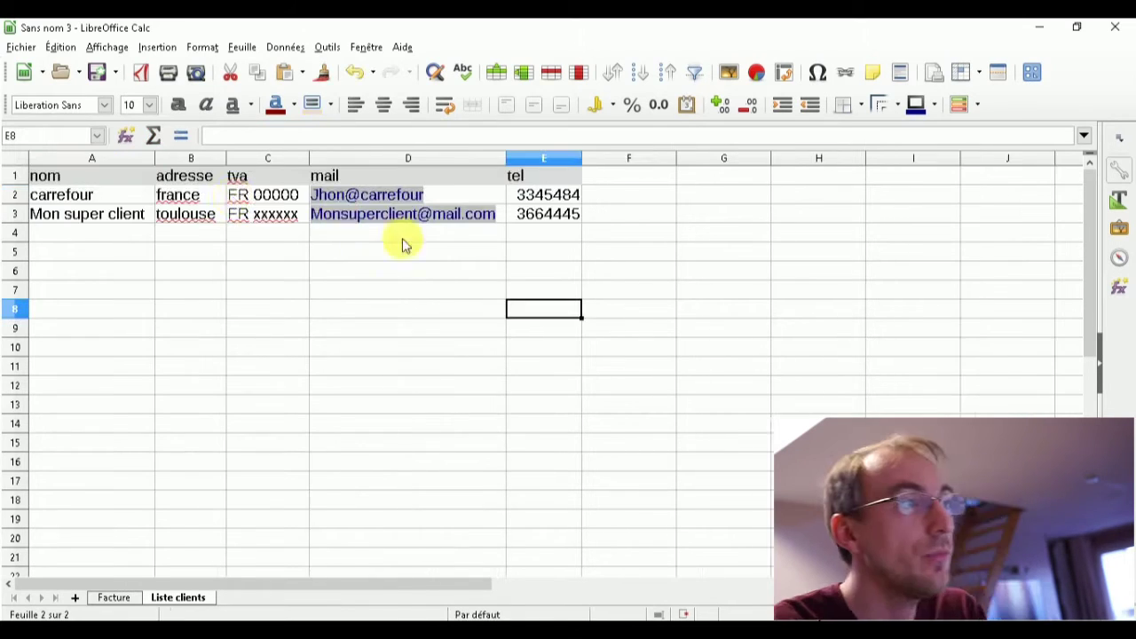
click(124, 204)
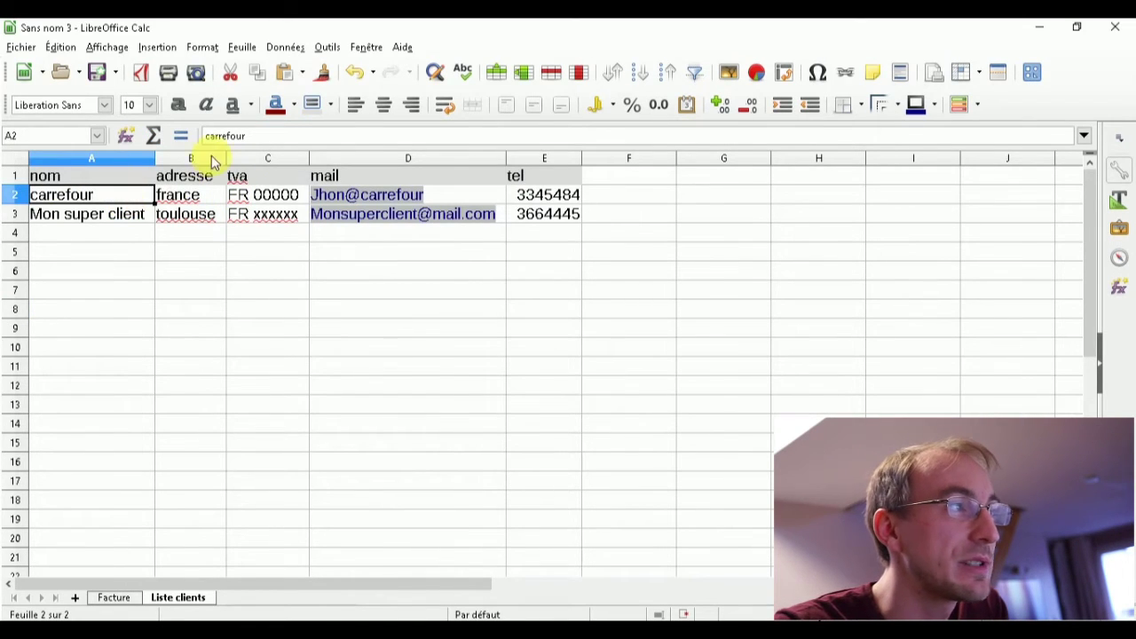
click(178, 194)
click(134, 198)
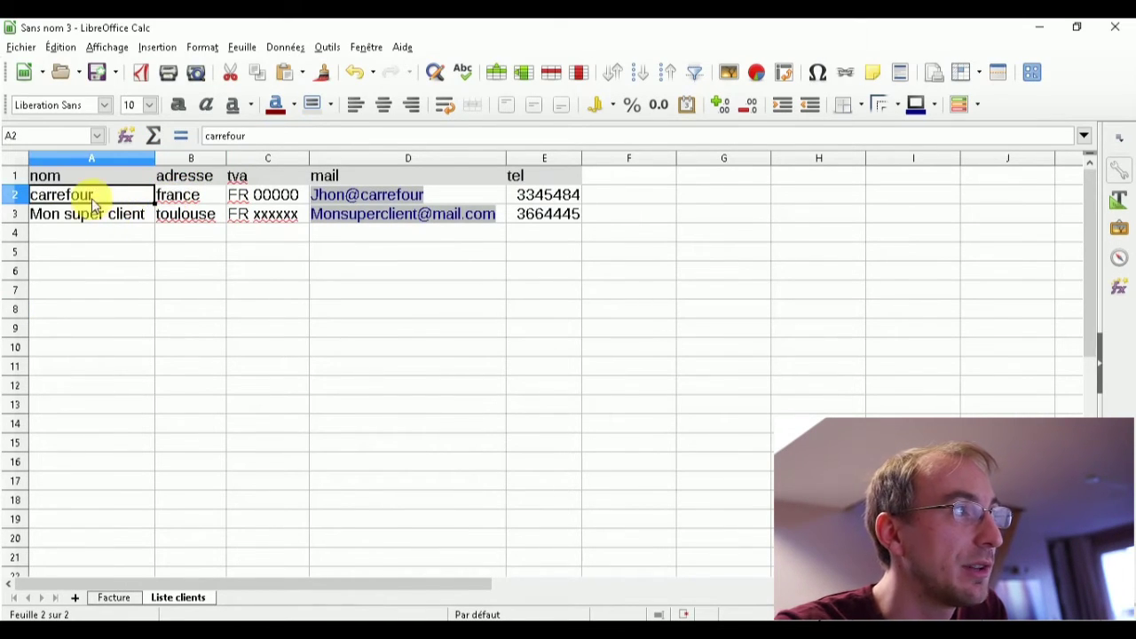
click(207, 197)
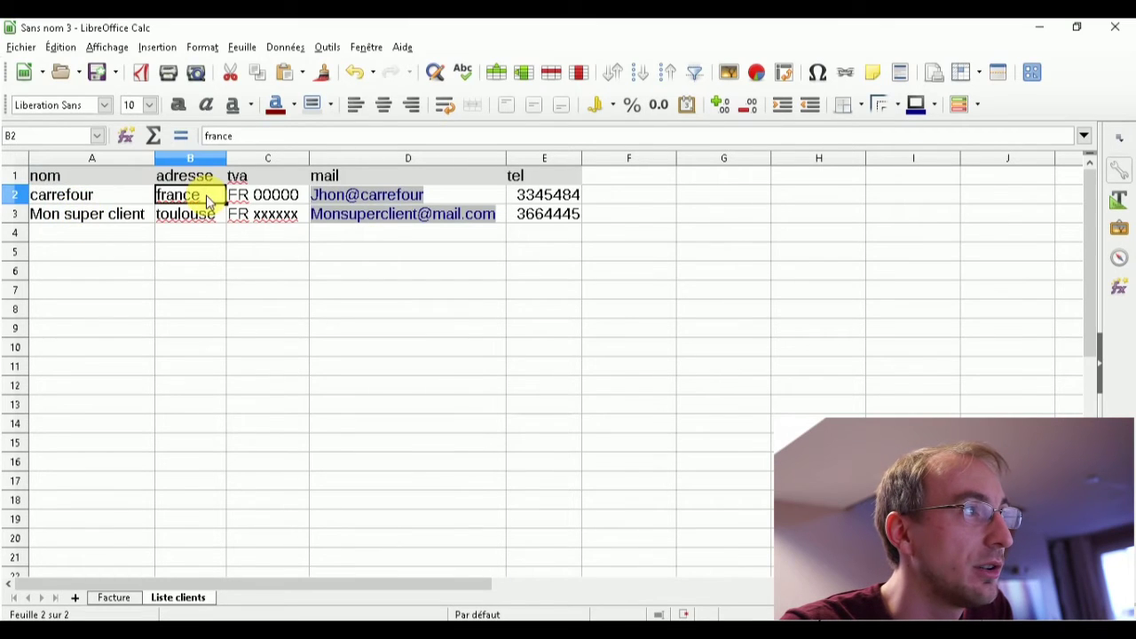
click(266, 195)
click(478, 194)
click(569, 199)
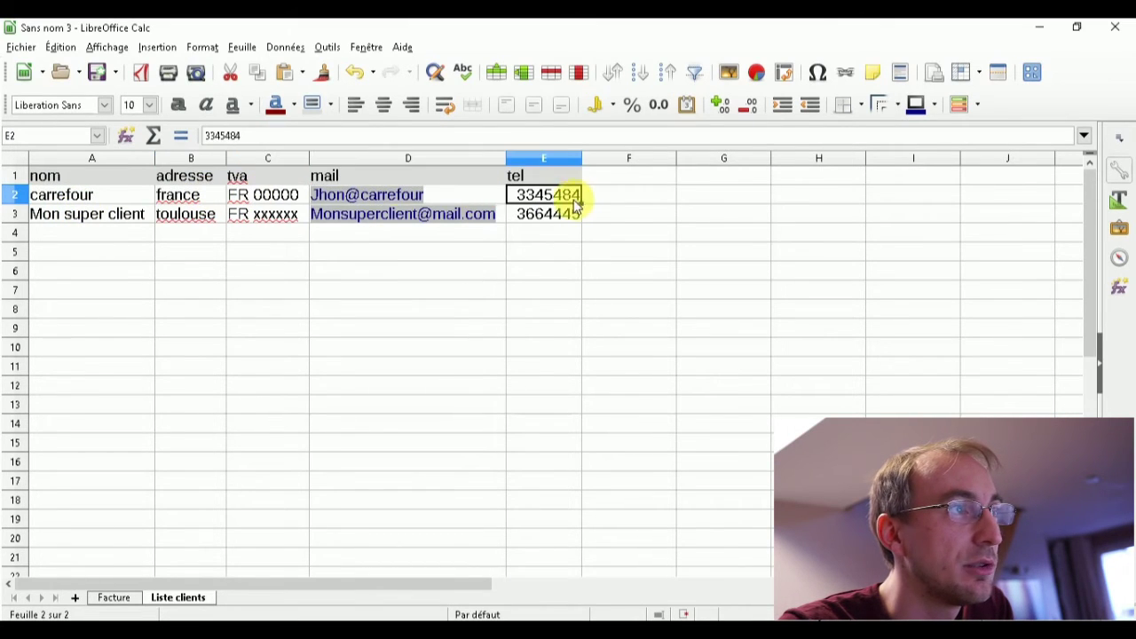
click(106, 216)
click(200, 217)
click(257, 217)
click(509, 220)
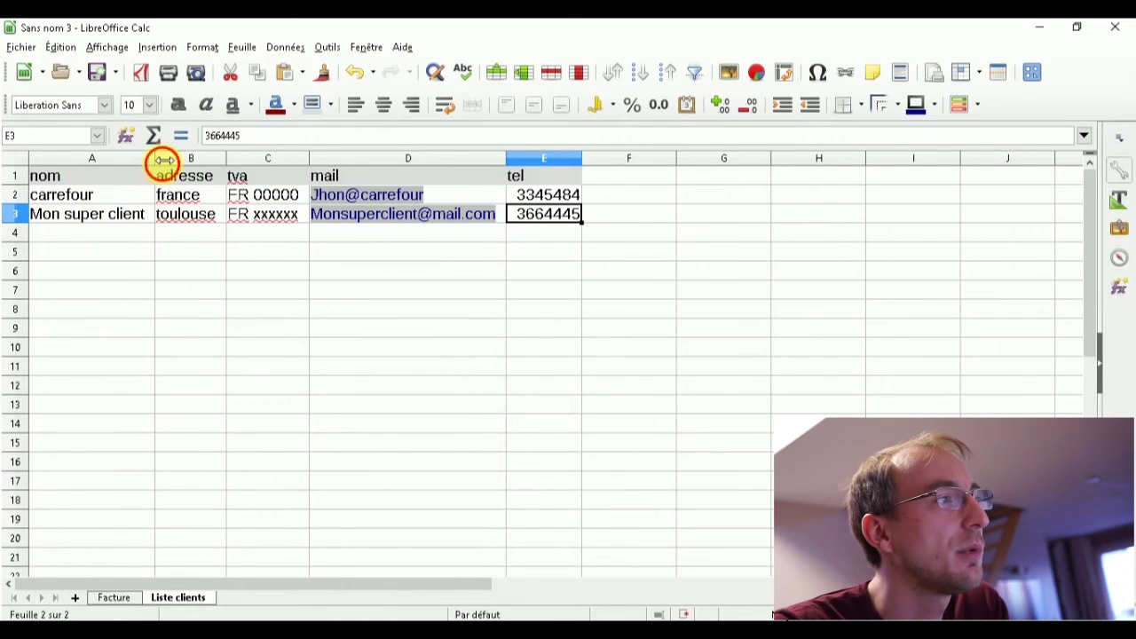
- Fit every column of Liste clients to its contents, then return to the Facture sheet
drag(154, 158, 112, 158)
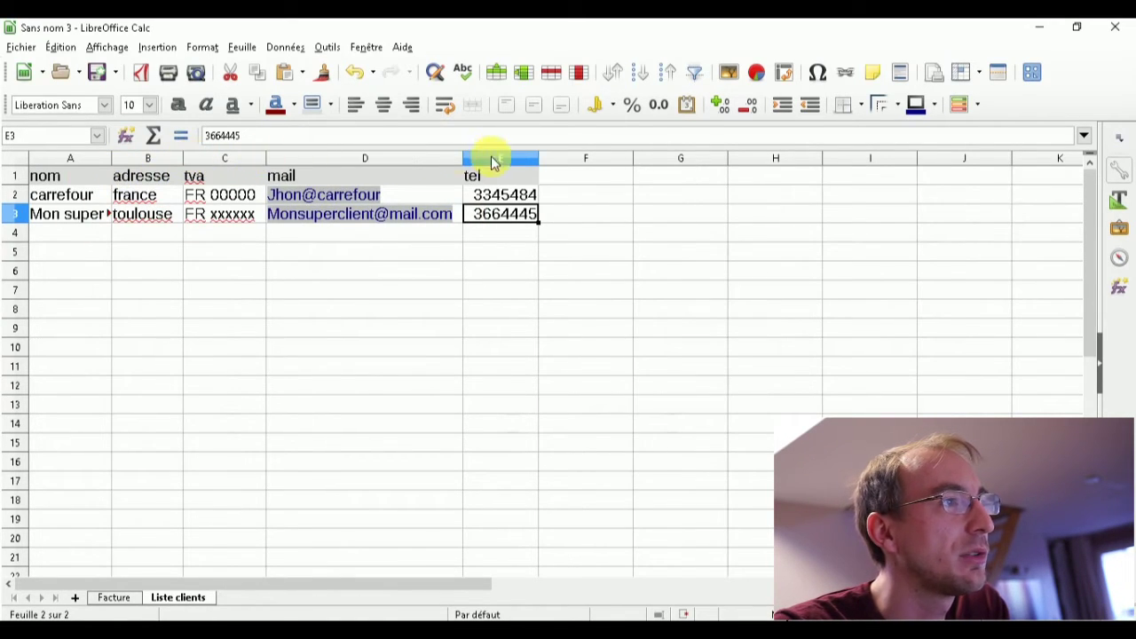
drag(462, 160, 421, 160)
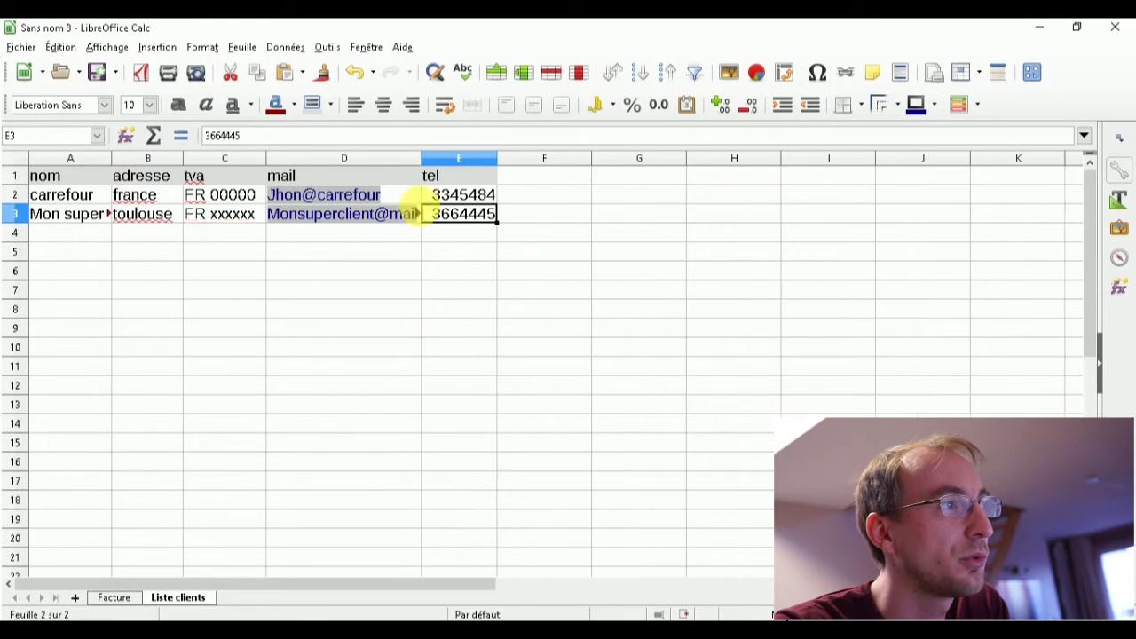
click(14, 161)
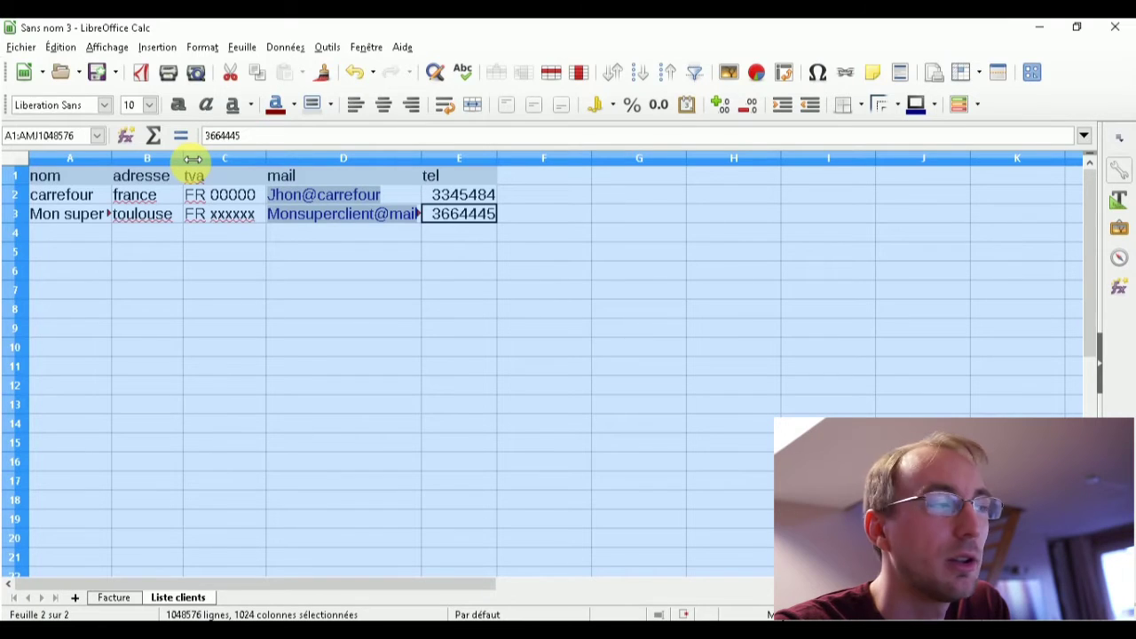
double_click(192, 159)
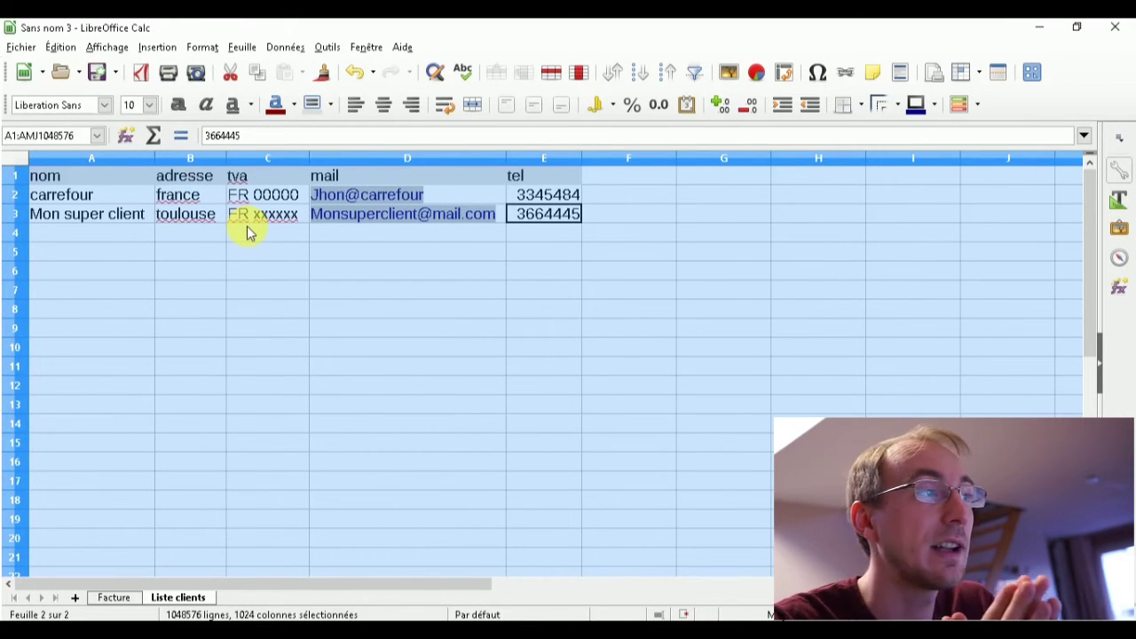
click(457, 271)
drag(89, 195, 88, 222)
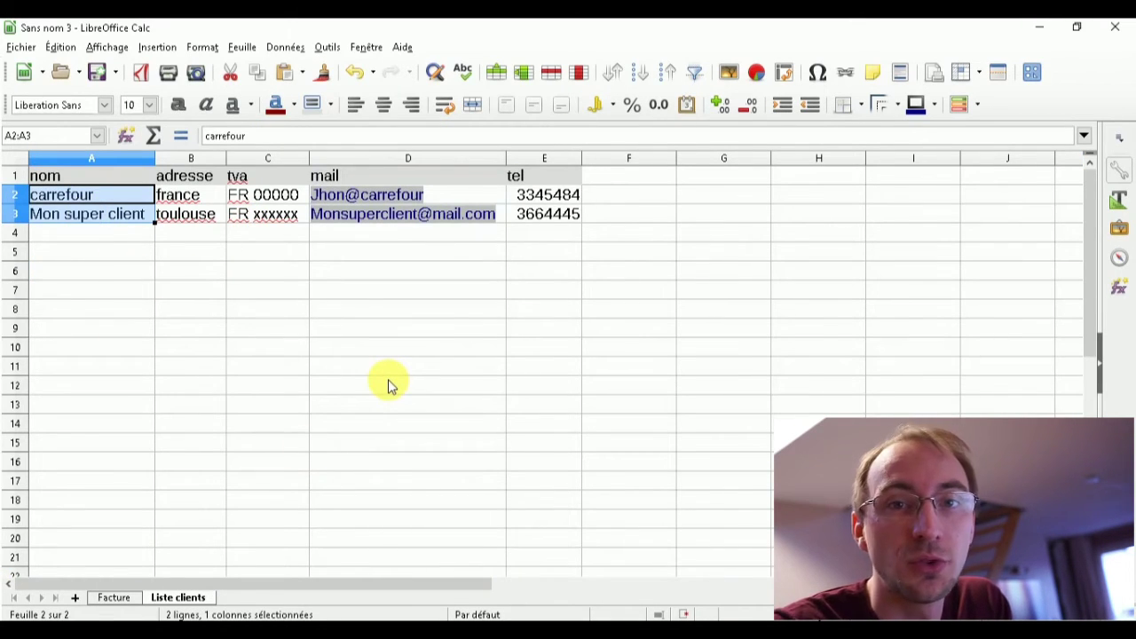
click(261, 326)
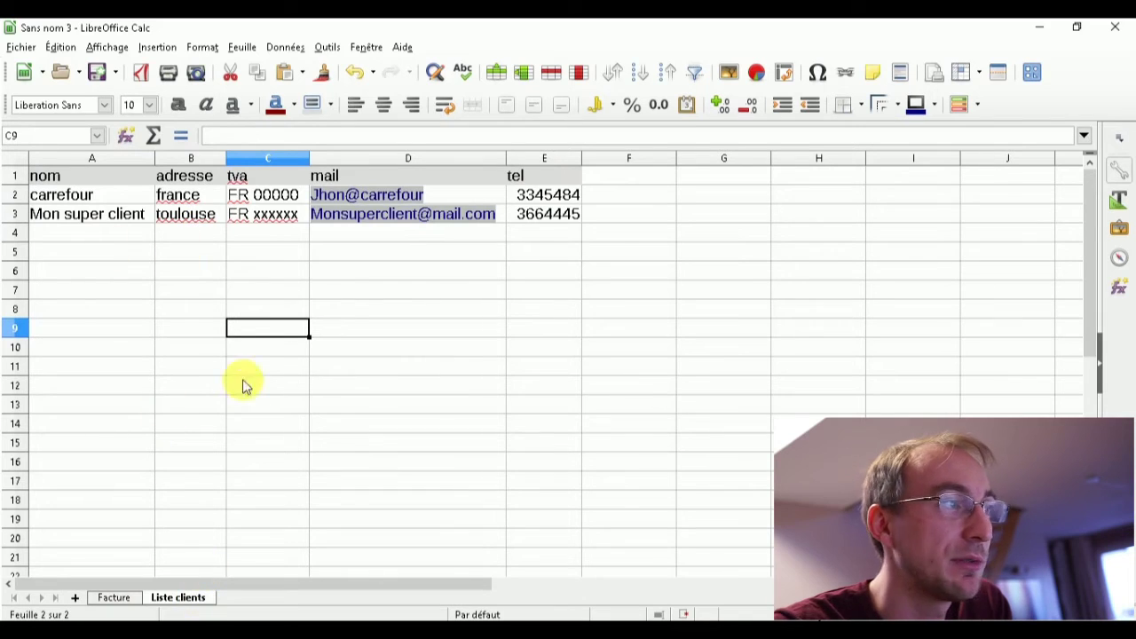
click(113, 599)
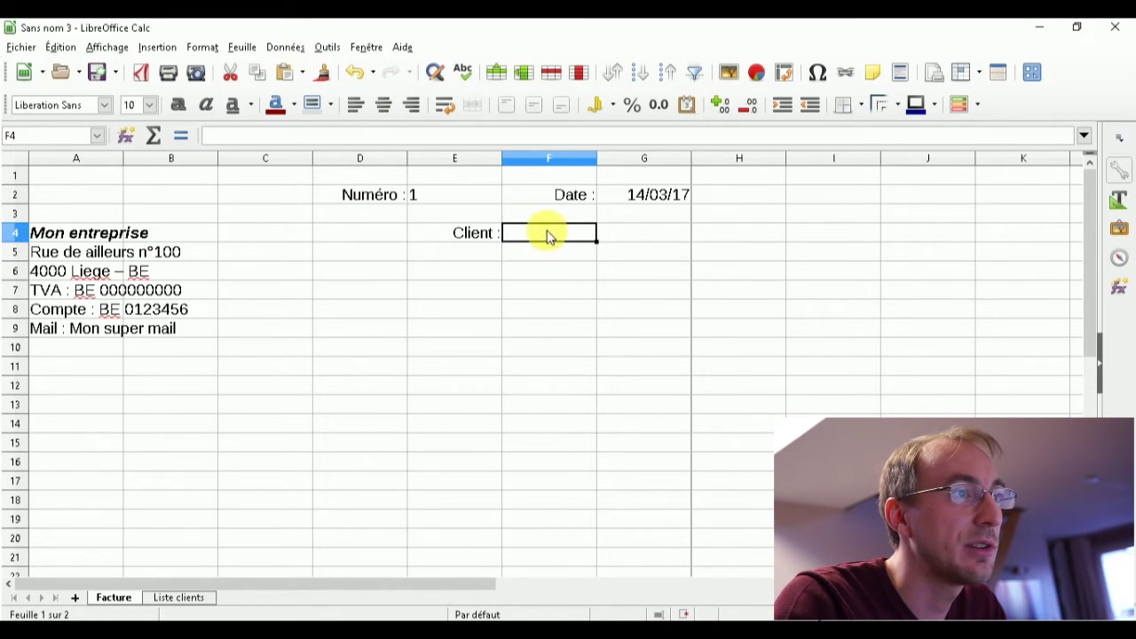
- Open Validity for F4 and allow only values from a cell range
click(301, 55)
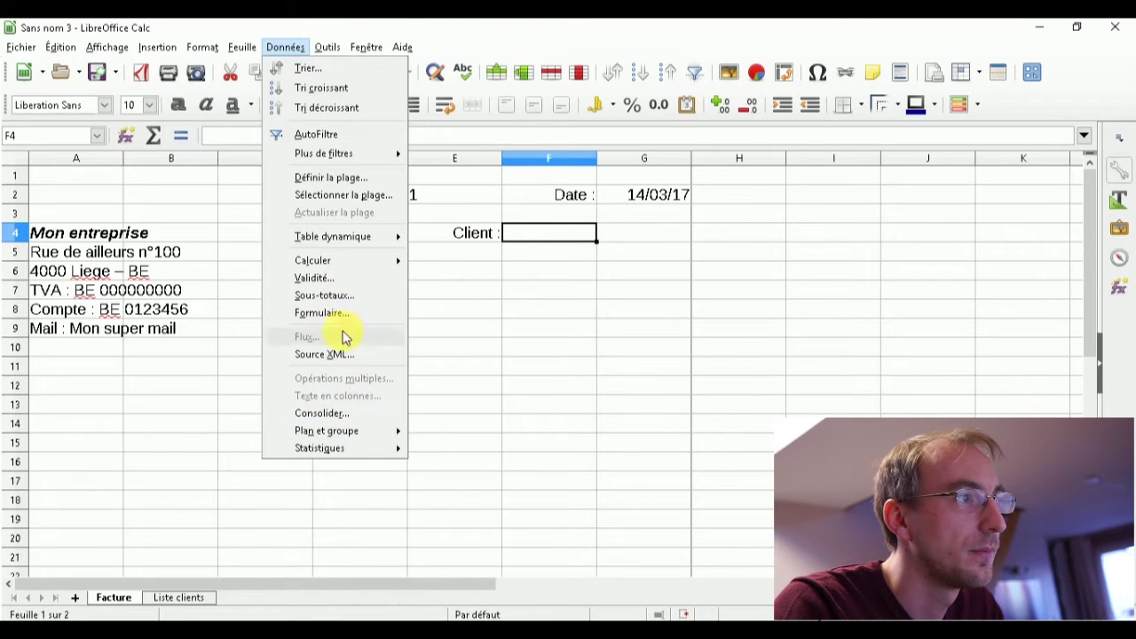
click(344, 282)
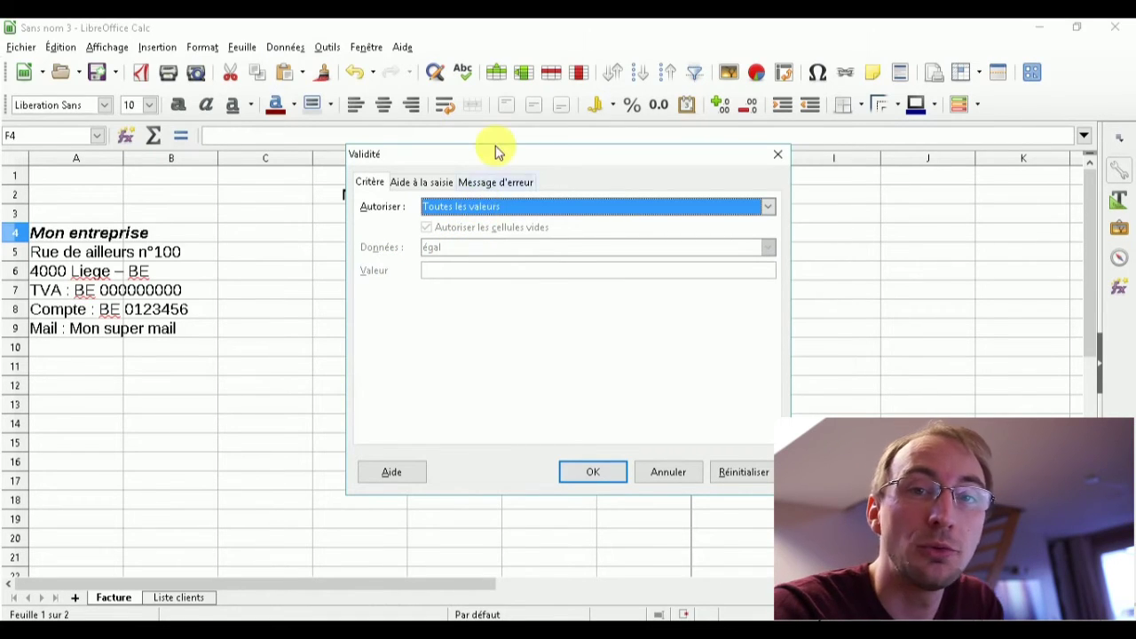
click(517, 213)
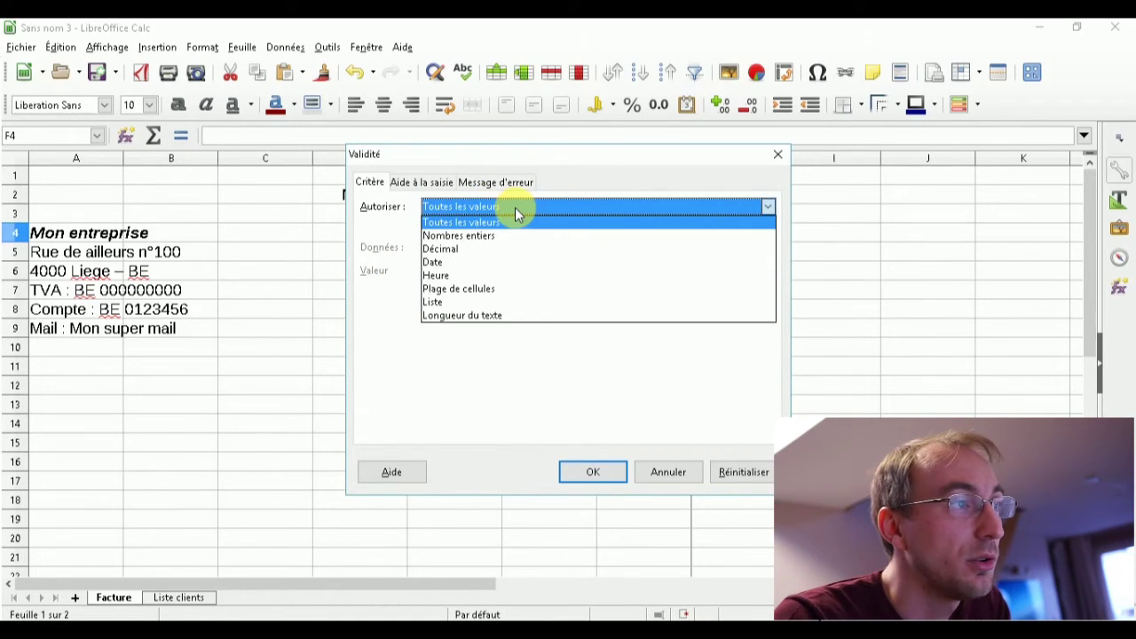
click(530, 290)
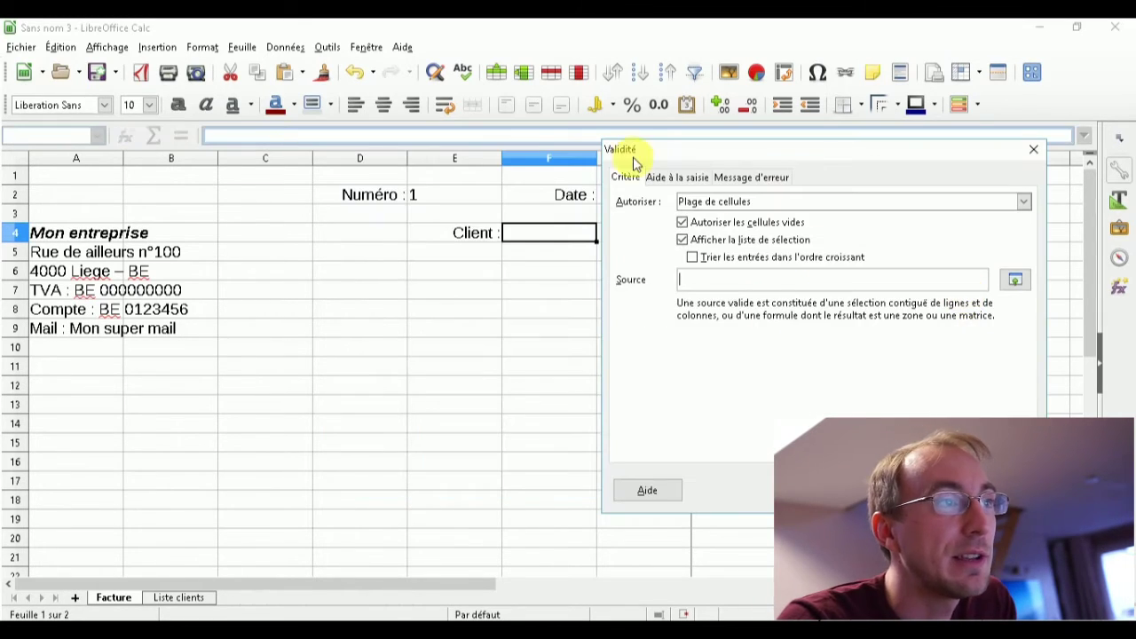
click(721, 279)
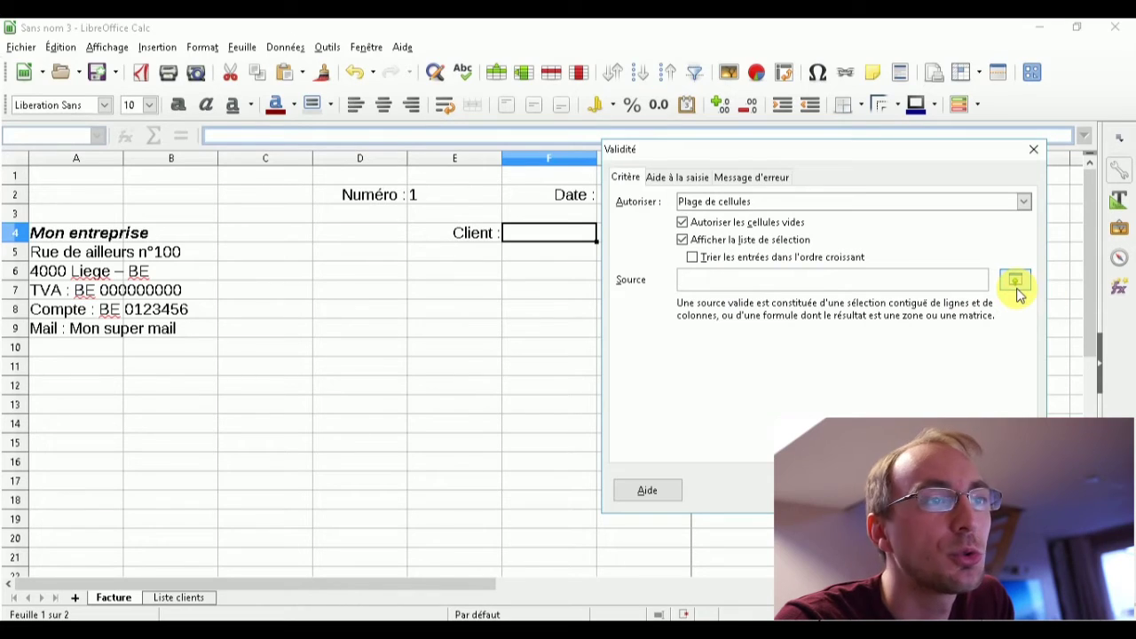
click(1016, 280)
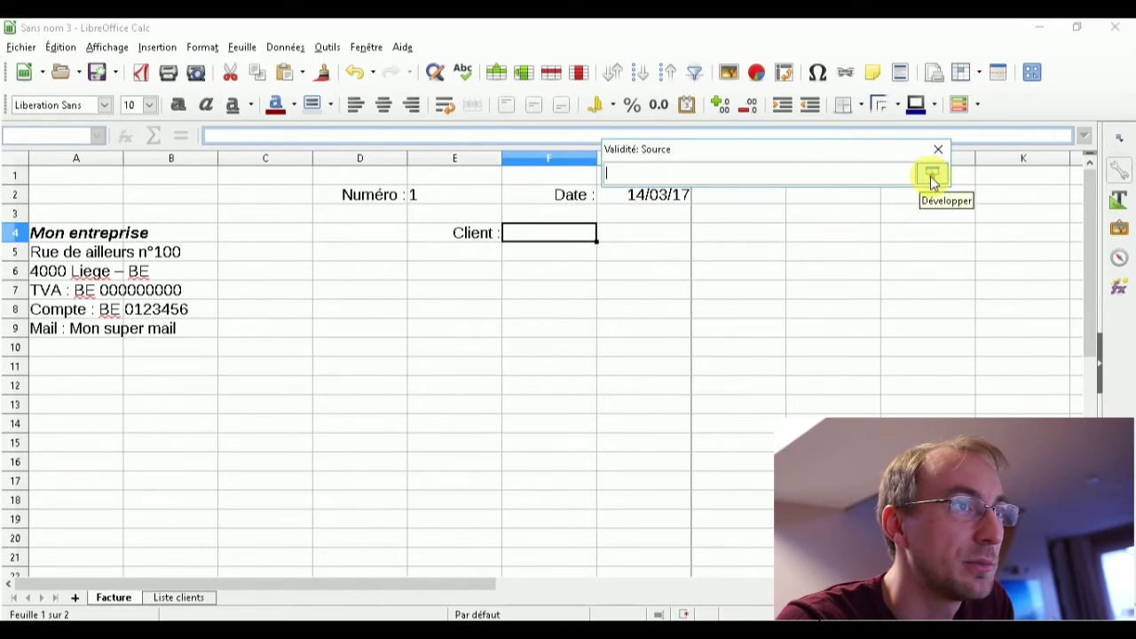
- Set the list source to $'Liste clients'.$A$2:$A$150 and apply the rule to F4
click(178, 598)
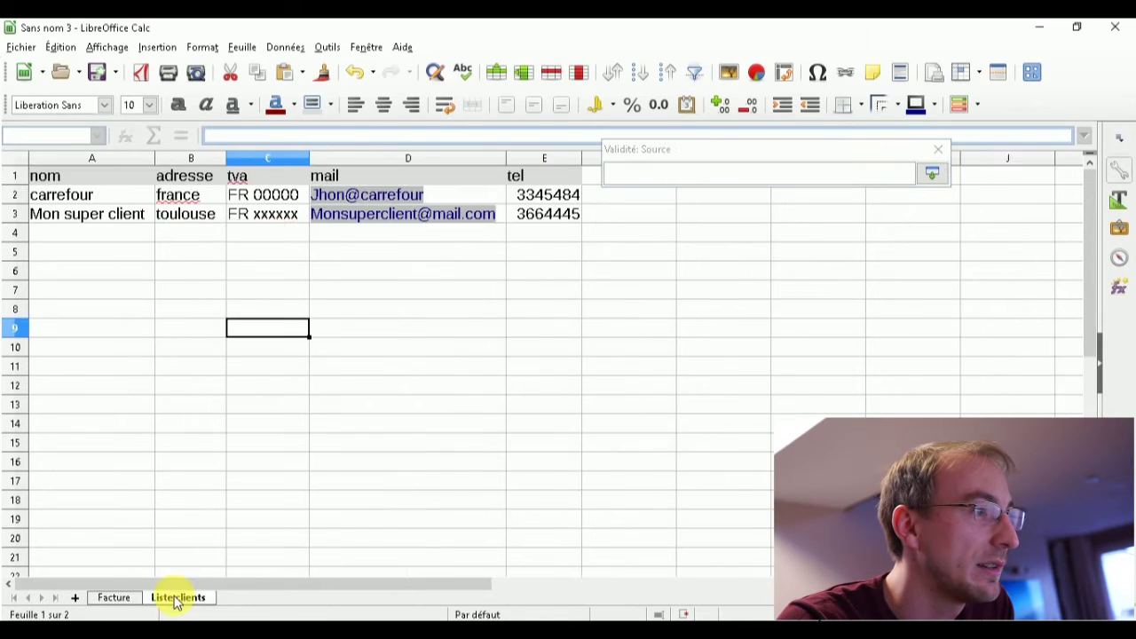
click(124, 204)
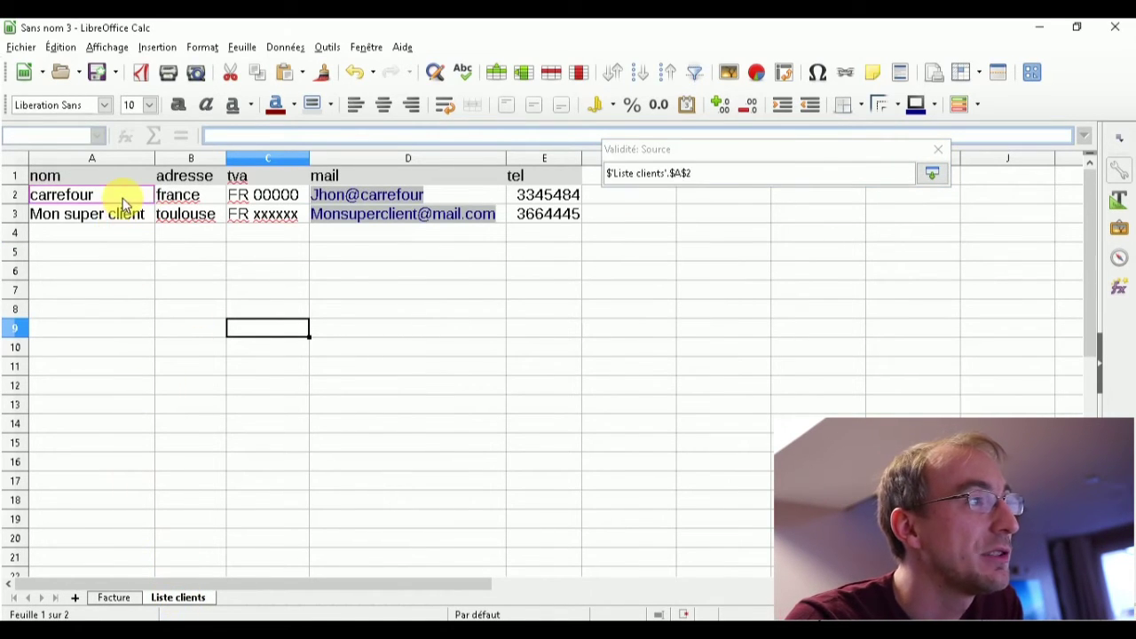
mouse_move(124, 204)
mouse_down()
mouse_move(78, 503)
mouse_move(104, 542)
mouse_move(97, 568)
mouse_move(102, 533)
mouse_move(92, 581)
mouse_move(111, 528)
mouse_move(112, 581)
mouse_move(123, 551)
mouse_up()
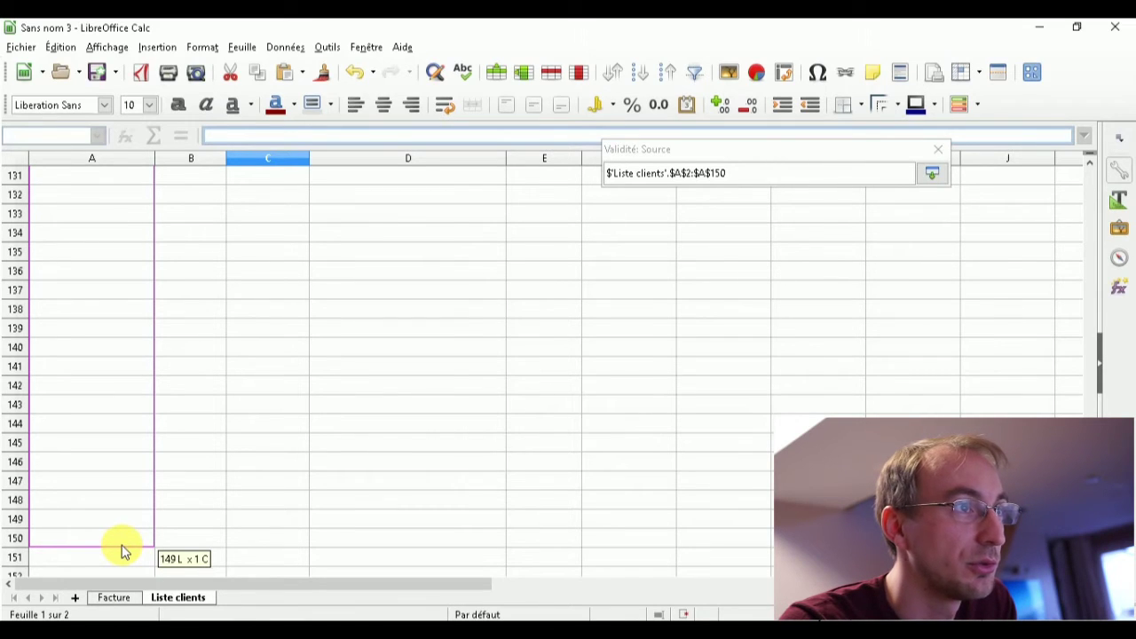
drag(123, 550, 119, 548)
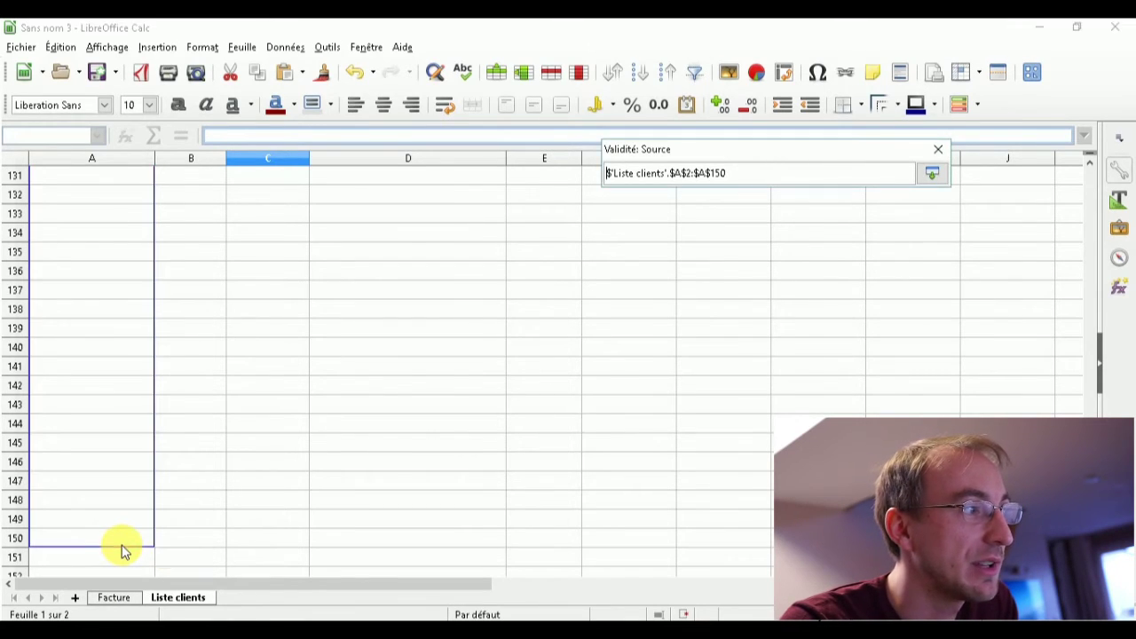
mouse_move(1098, 373)
mouse_down()
mouse_move(1075, 328)
mouse_move(1088, 188)
mouse_up()
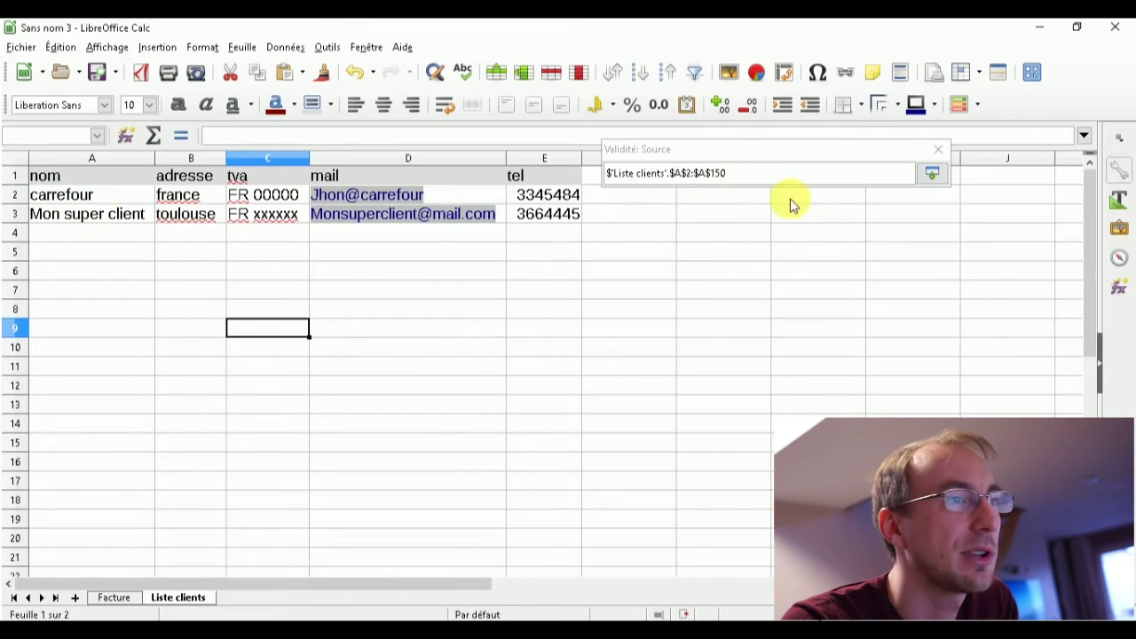
click(839, 178)
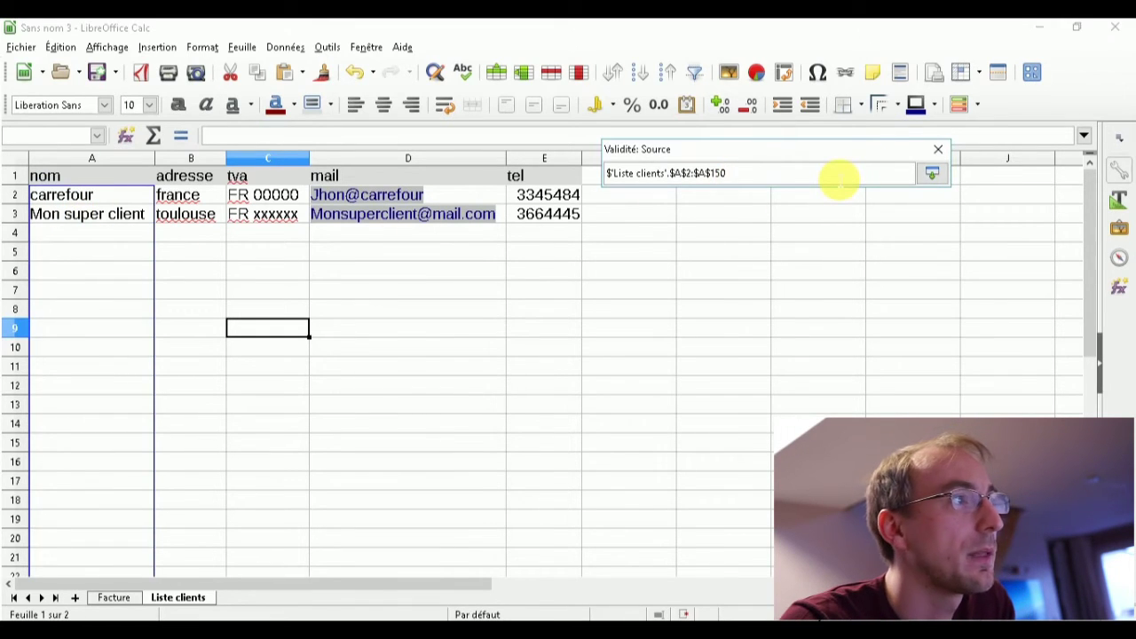
key(Return)
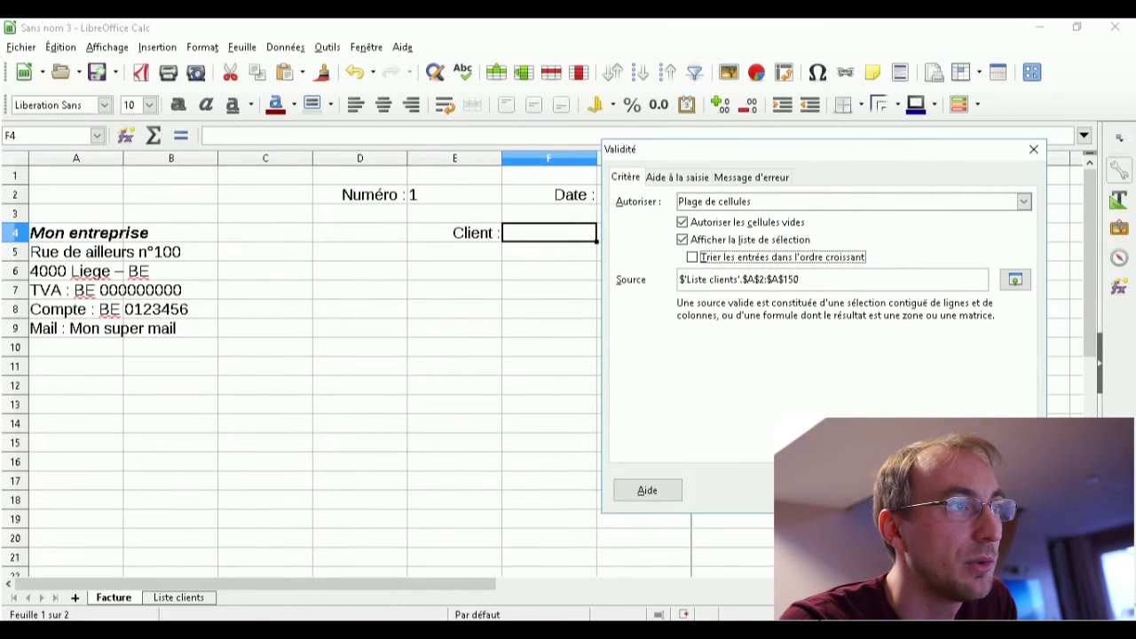
key(Return)
click(603, 233)
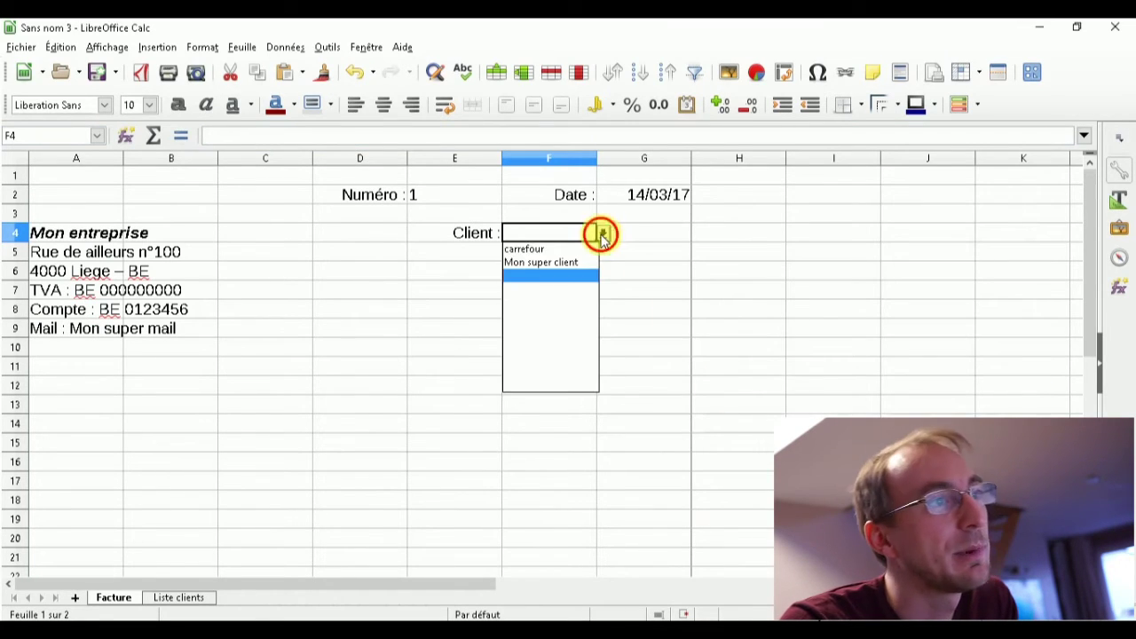
- Choose carrefour as the invoice client from F4's dropdown
click(602, 234)
click(602, 234)
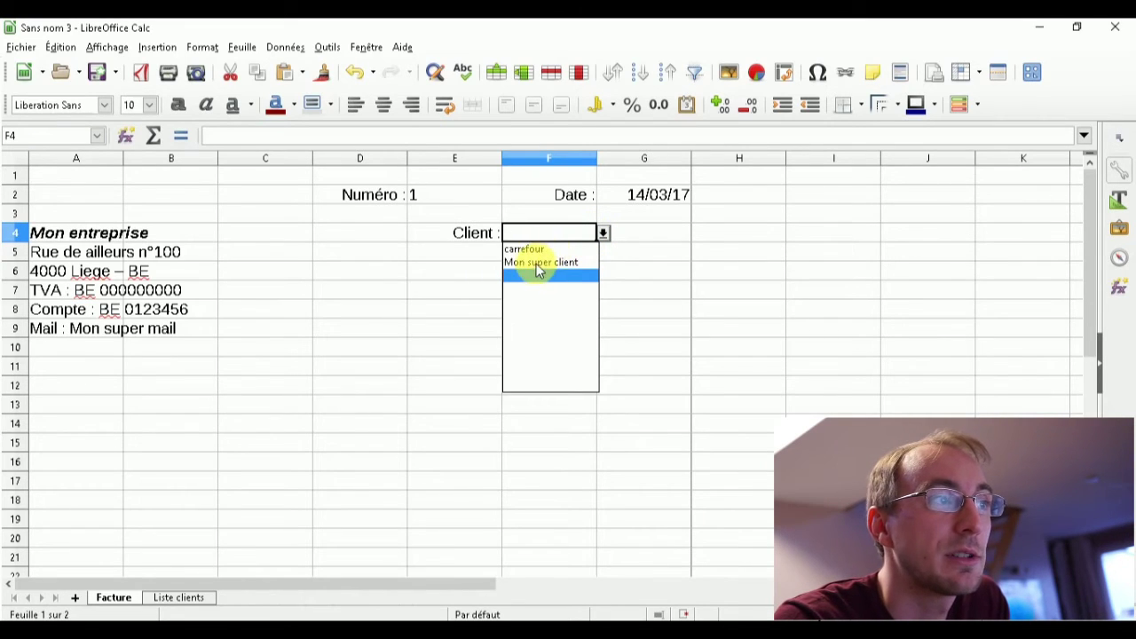
click(538, 264)
click(609, 254)
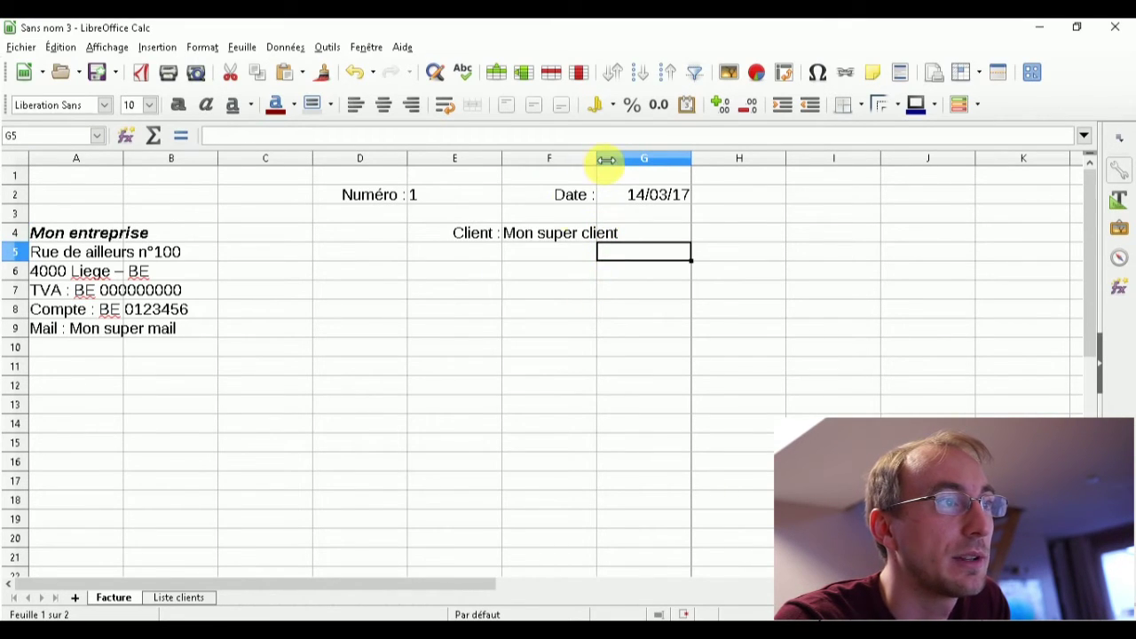
click(548, 232)
click(603, 232)
click(538, 249)
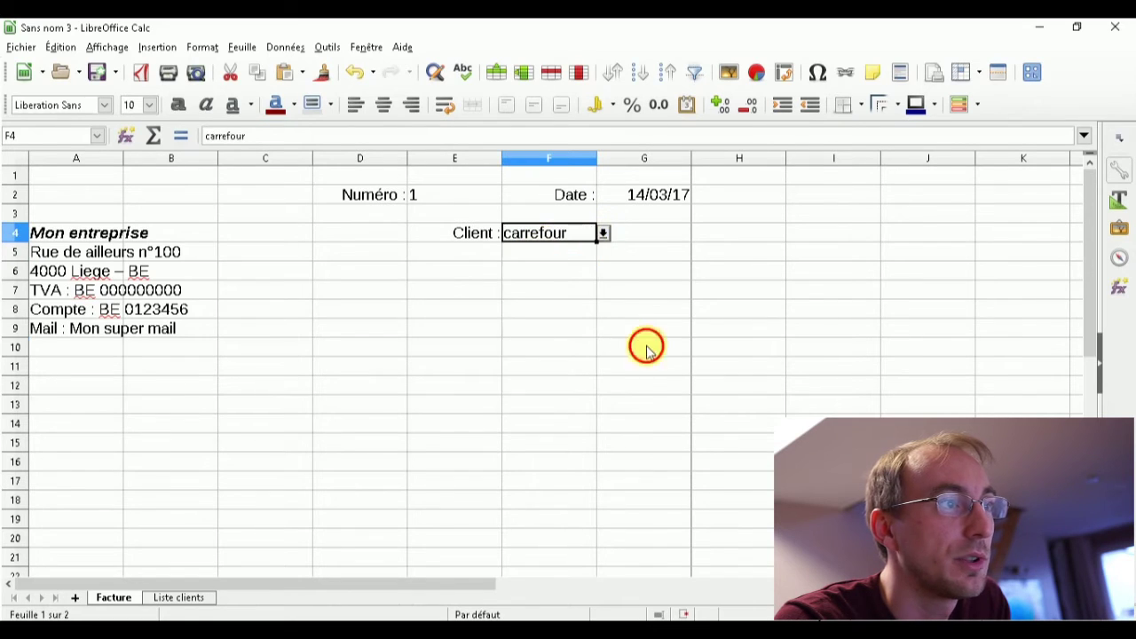
click(646, 348)
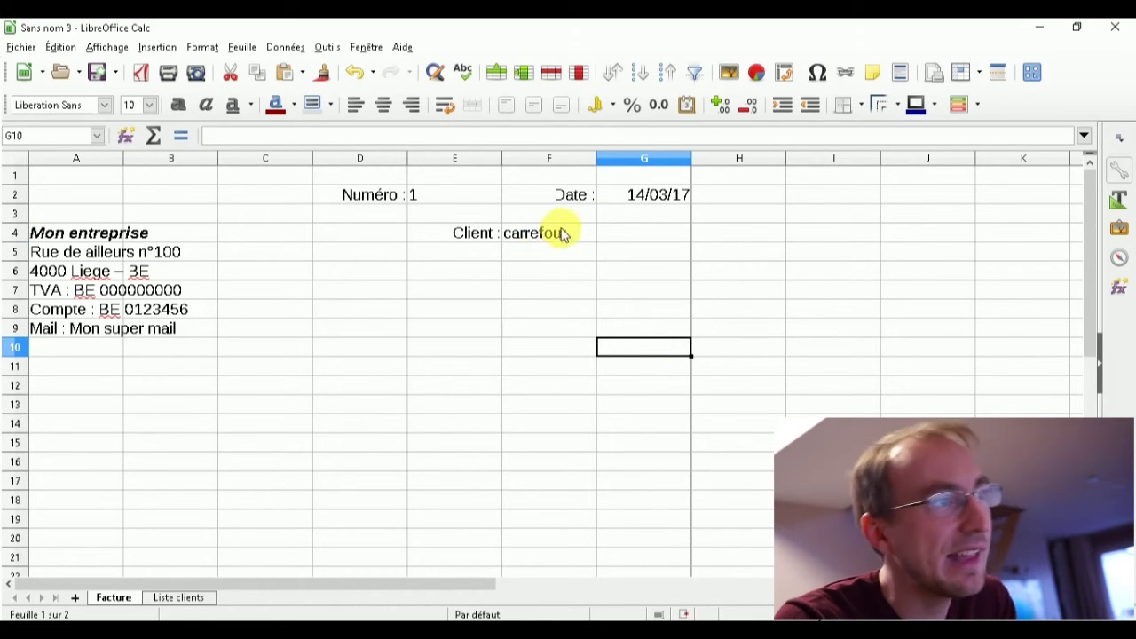
- Begin a new formula with = in cell F5
mouse_move(545, 254)
mouse_down()
mouse_move(566, 287)
mouse_move(561, 328)
mouse_up()
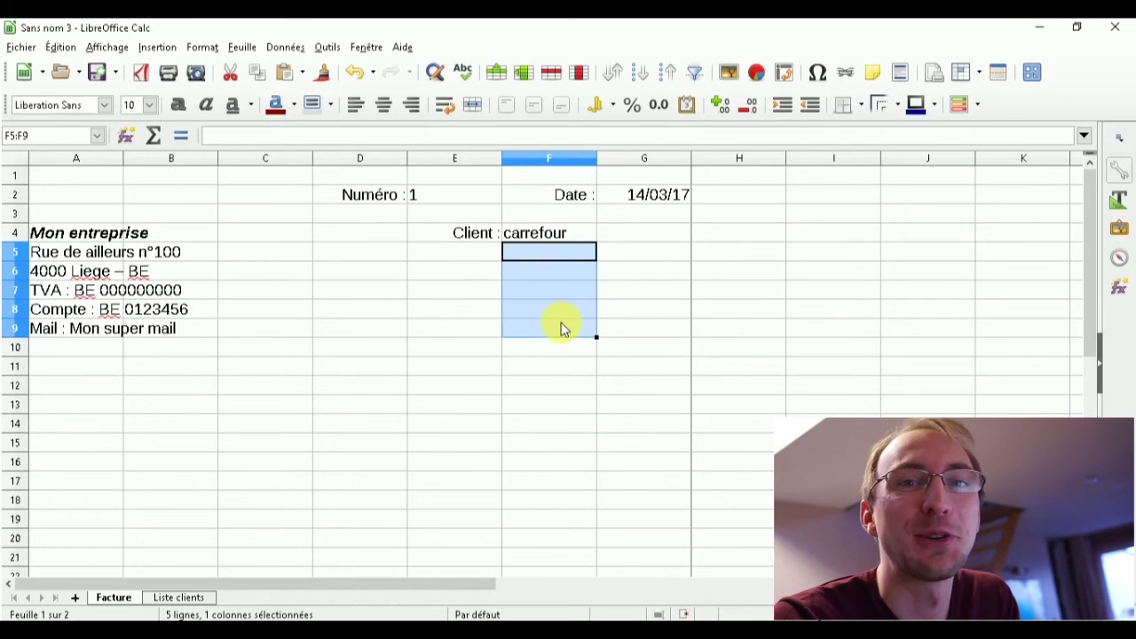
click(565, 274)
click(557, 254)
click(548, 271)
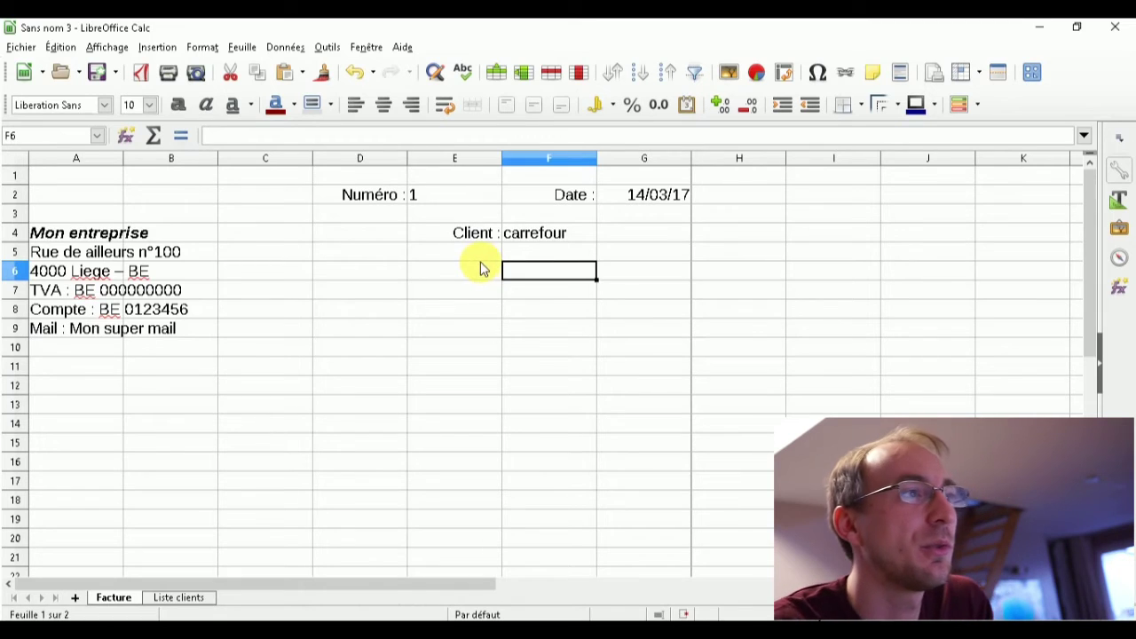
click(468, 271)
click(560, 253)
double_click(548, 257)
text(=)
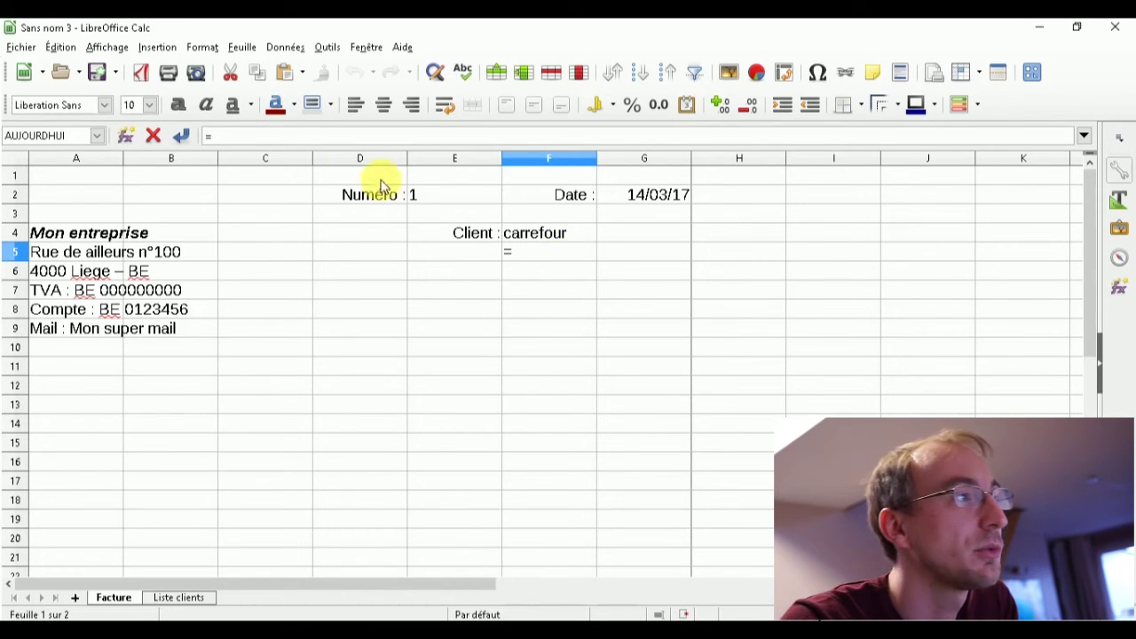
- Search 'rech' in the function list and pick RECHERCHEV for F5
click(125, 138)
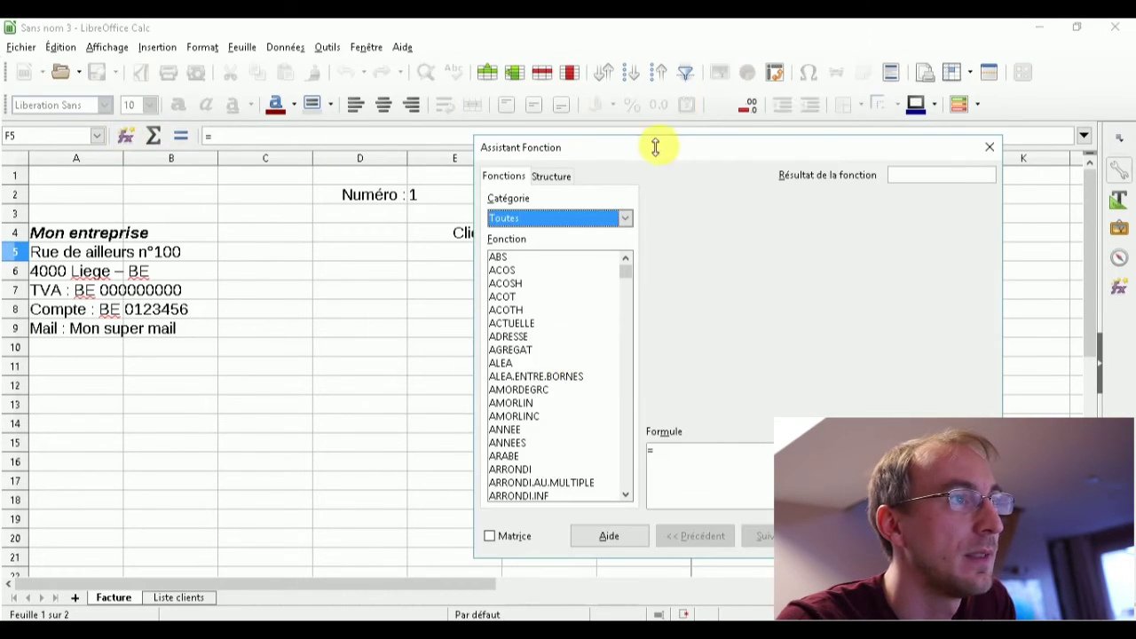
drag(655, 147, 879, 204)
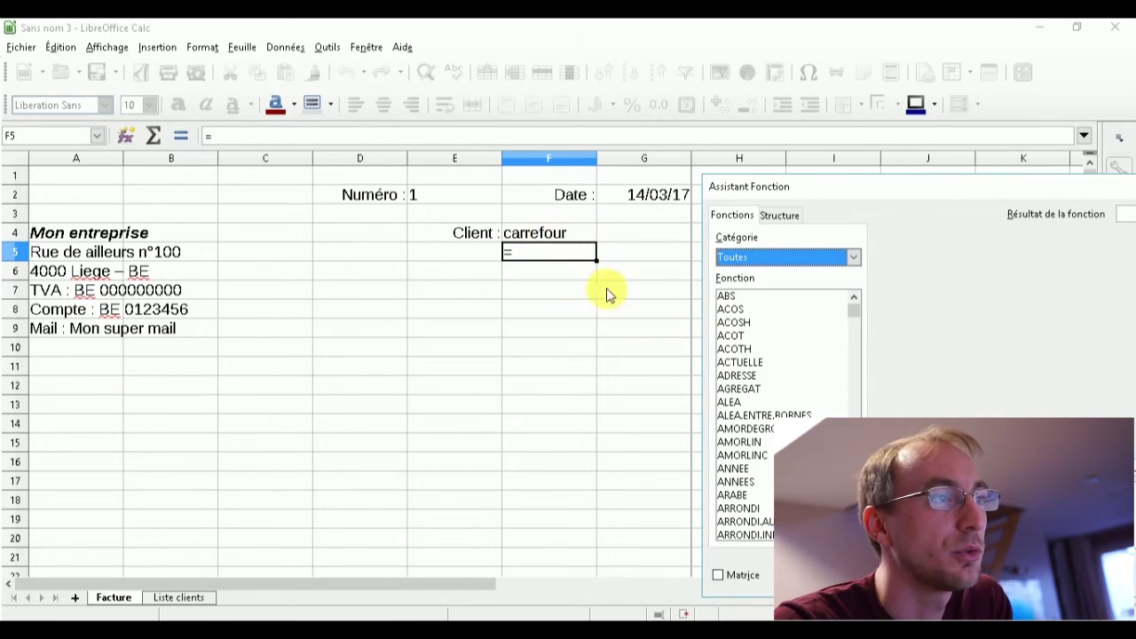
click(787, 371)
scroll(788, 371, down, 1)
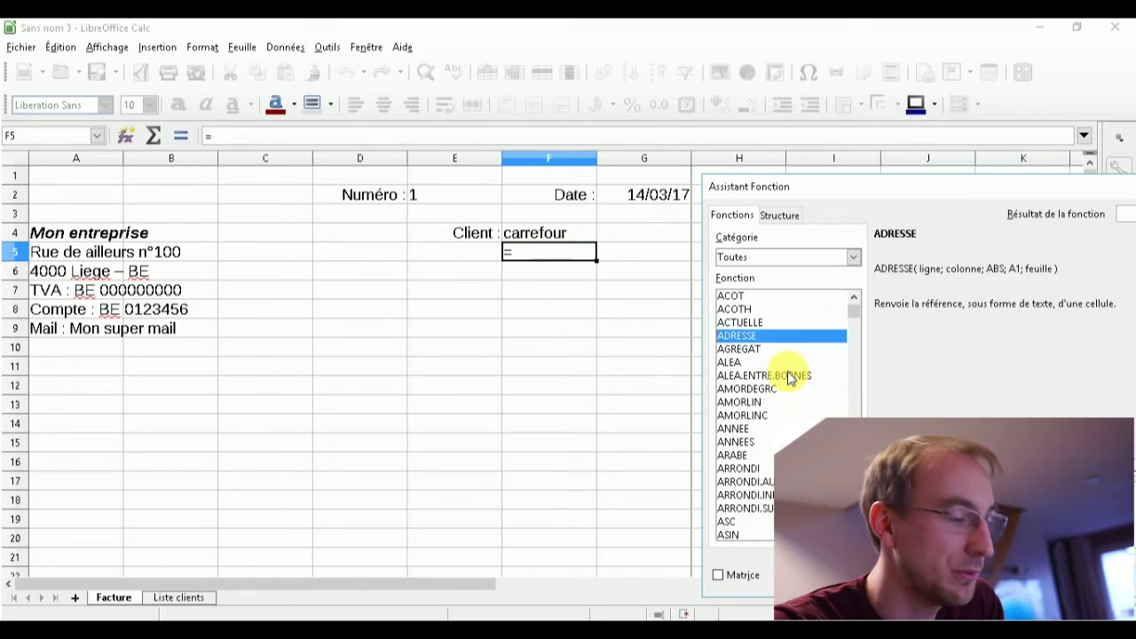
text(rech)
click(786, 323)
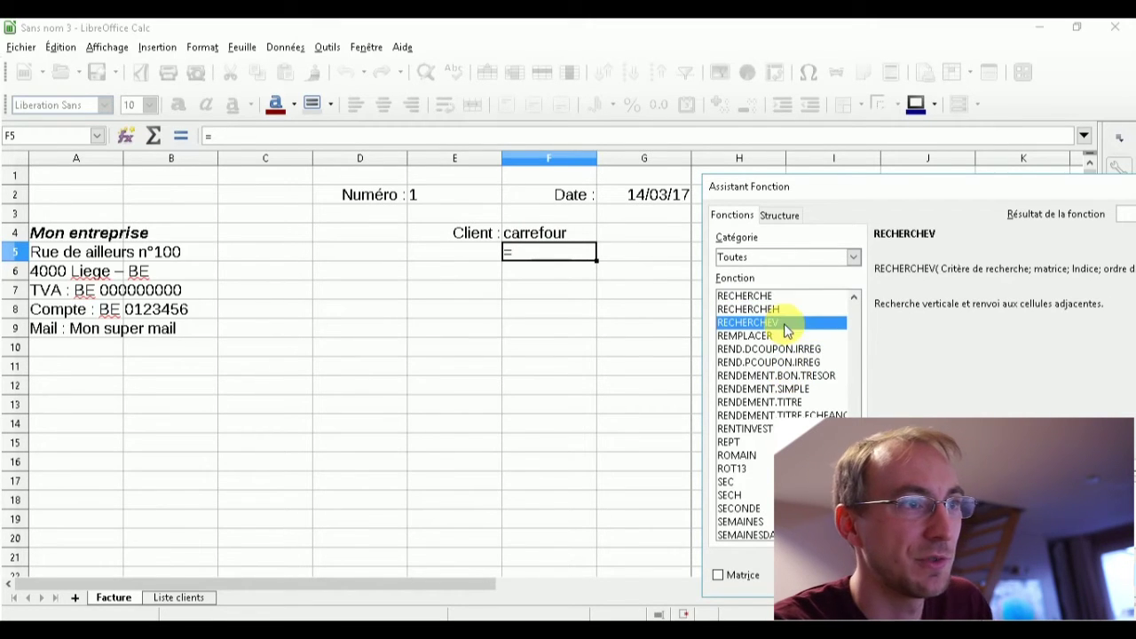
mouse_move(868, 195)
mouse_down()
mouse_move(821, 135)
mouse_move(796, 127)
mouse_up()
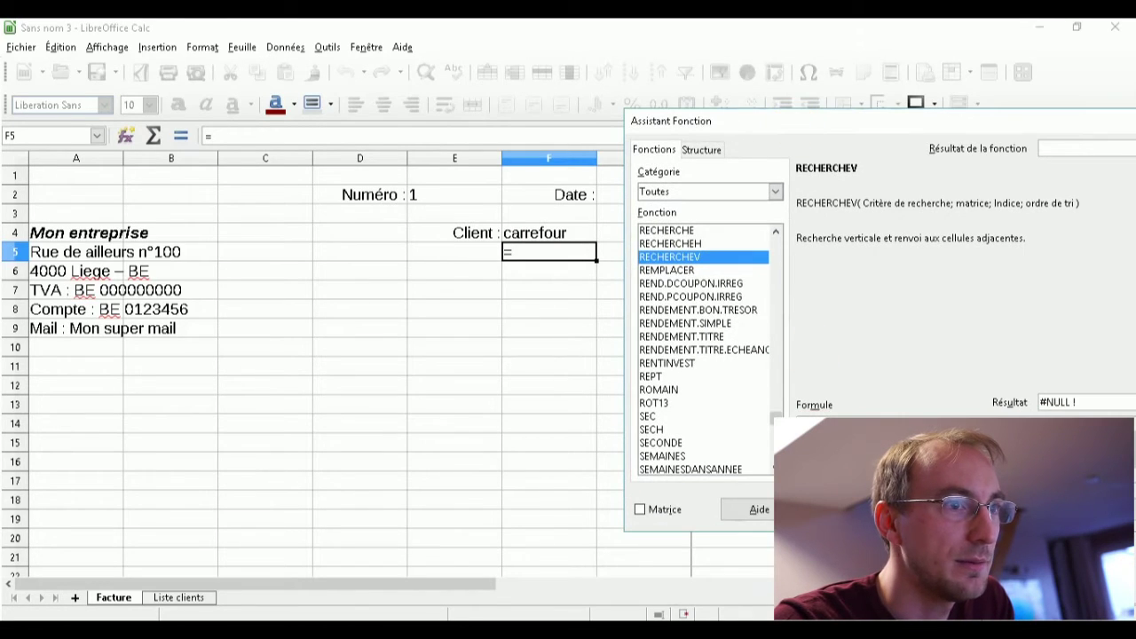
key(Escape)
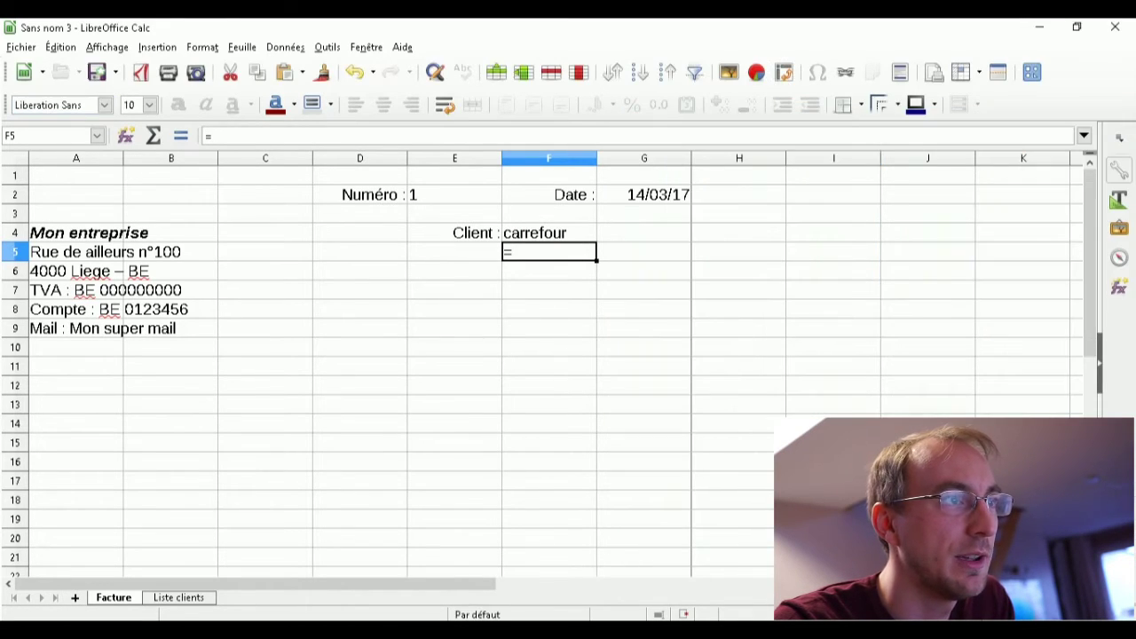
click(126, 135)
click(375, 354)
text(rech)
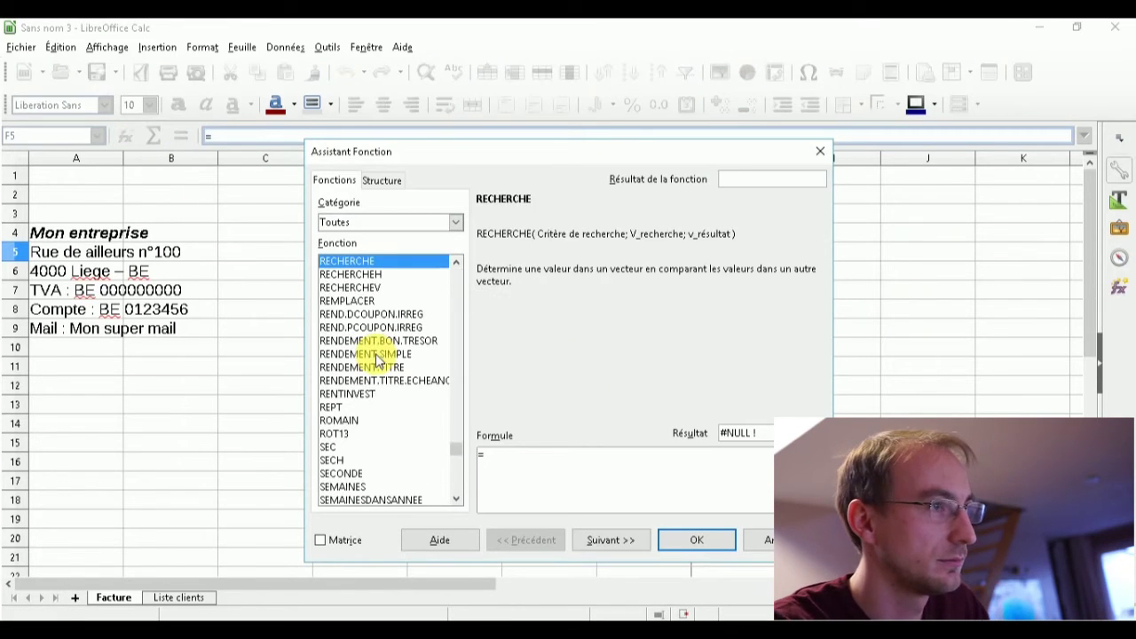
click(380, 287)
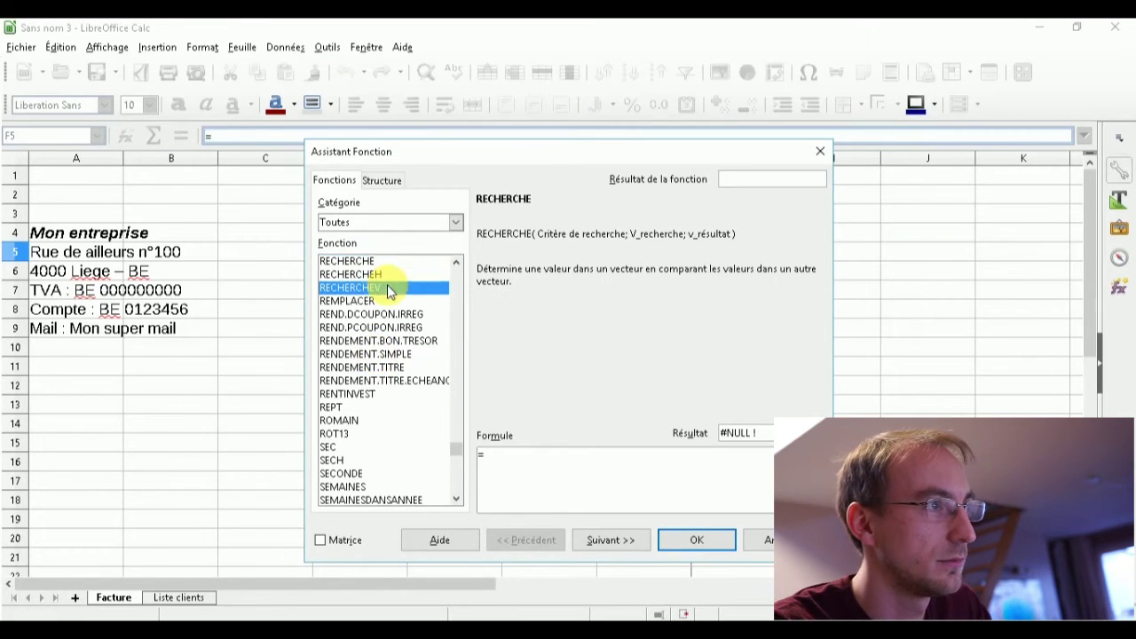
- Set RECHERCHEV's lookup value to the client name in F4
click(611, 541)
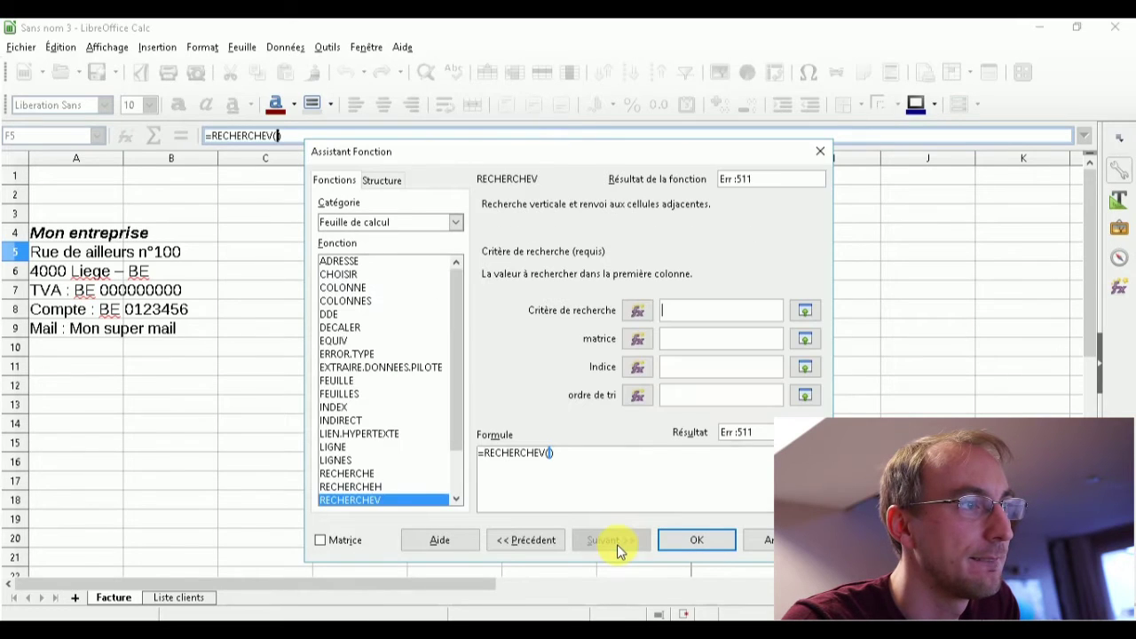
drag(579, 156, 907, 116)
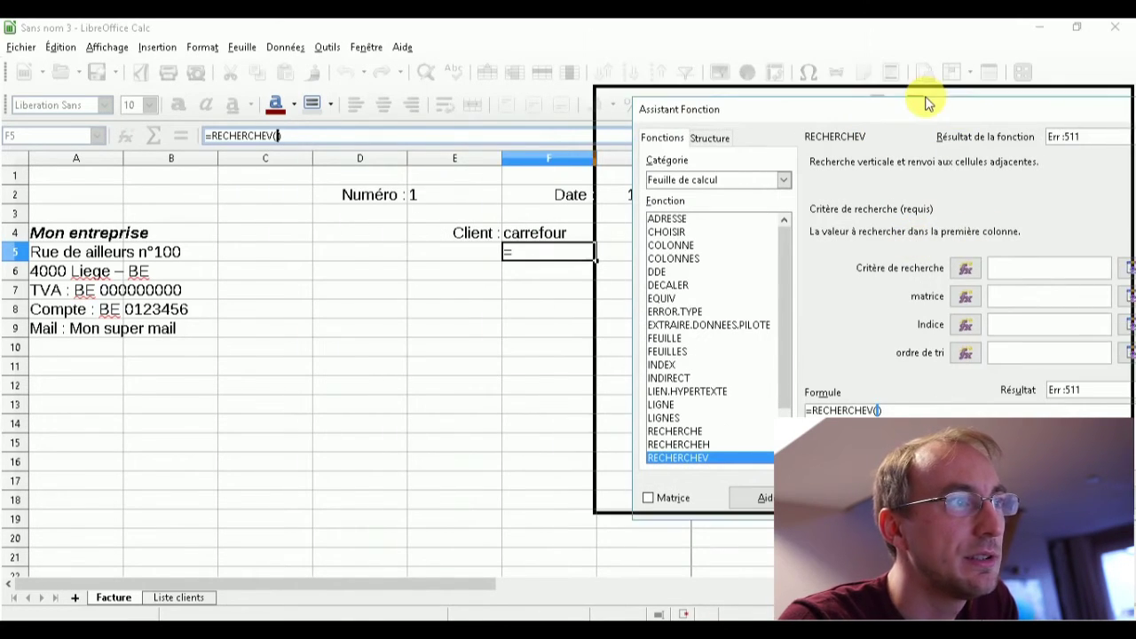
drag(958, 115, 936, 105)
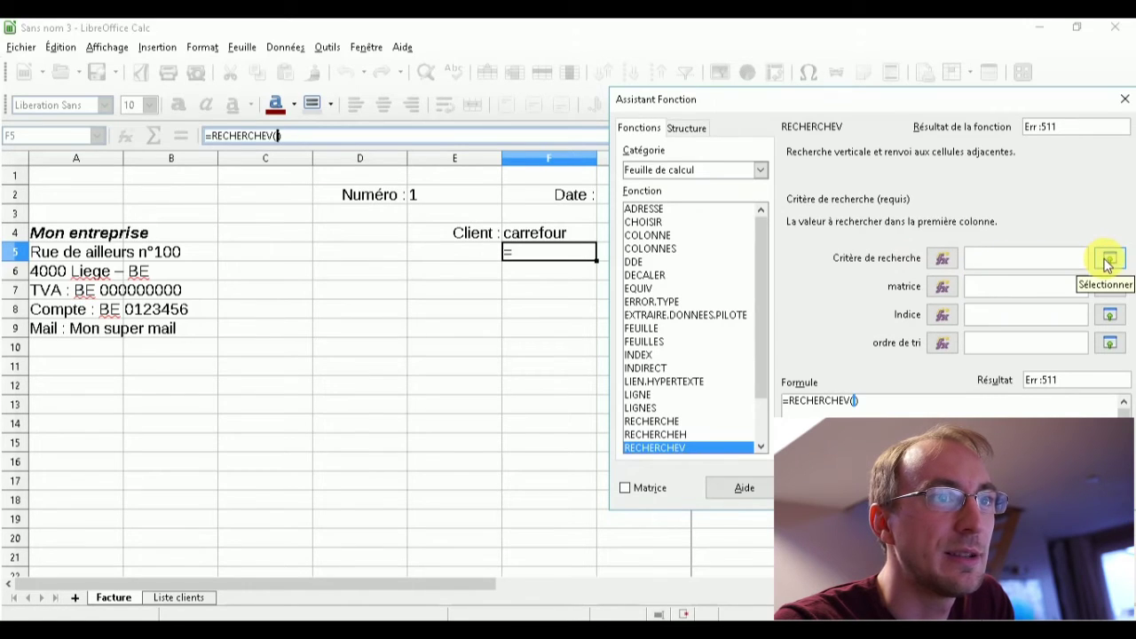
click(1109, 258)
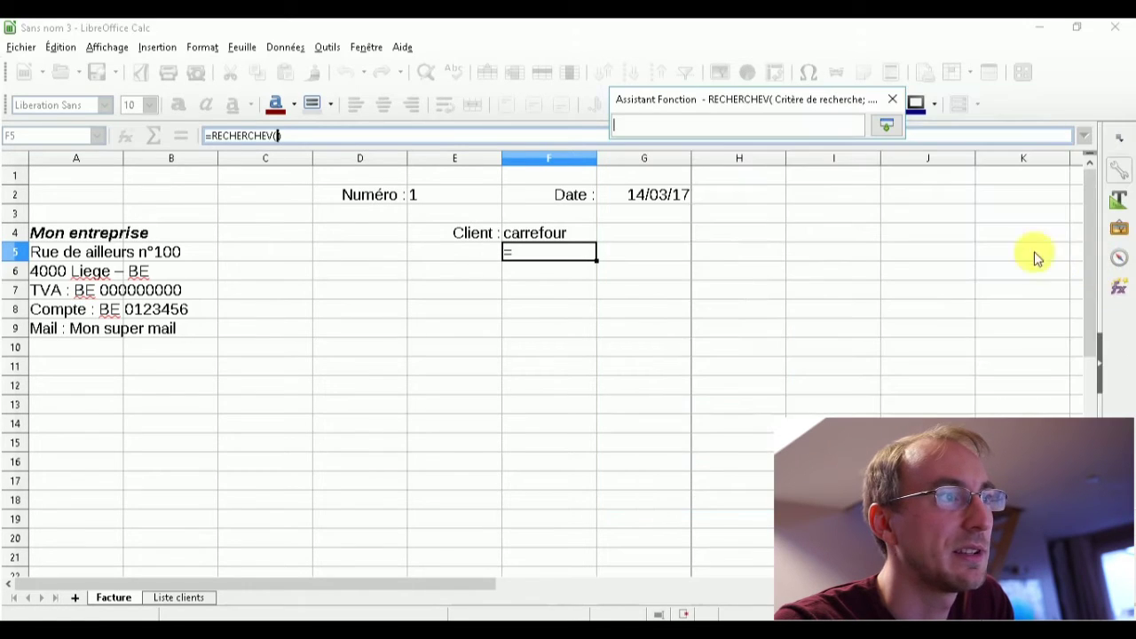
click(552, 240)
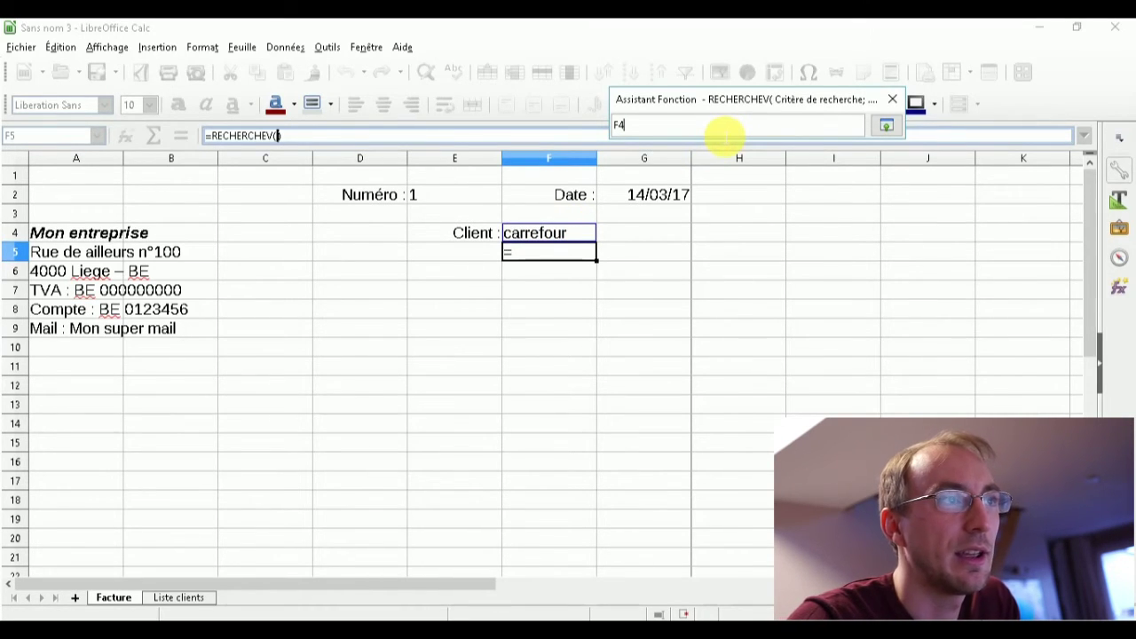
key(Return)
click(1019, 300)
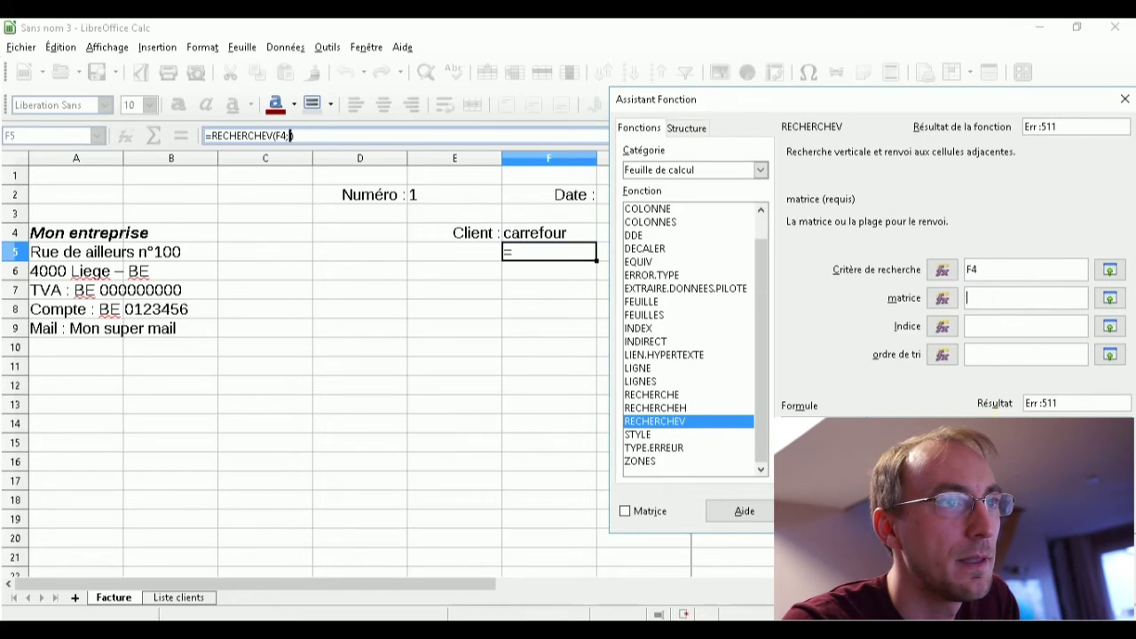
- Set the lookup table to 'Liste clients'.A1:E150
click(976, 299)
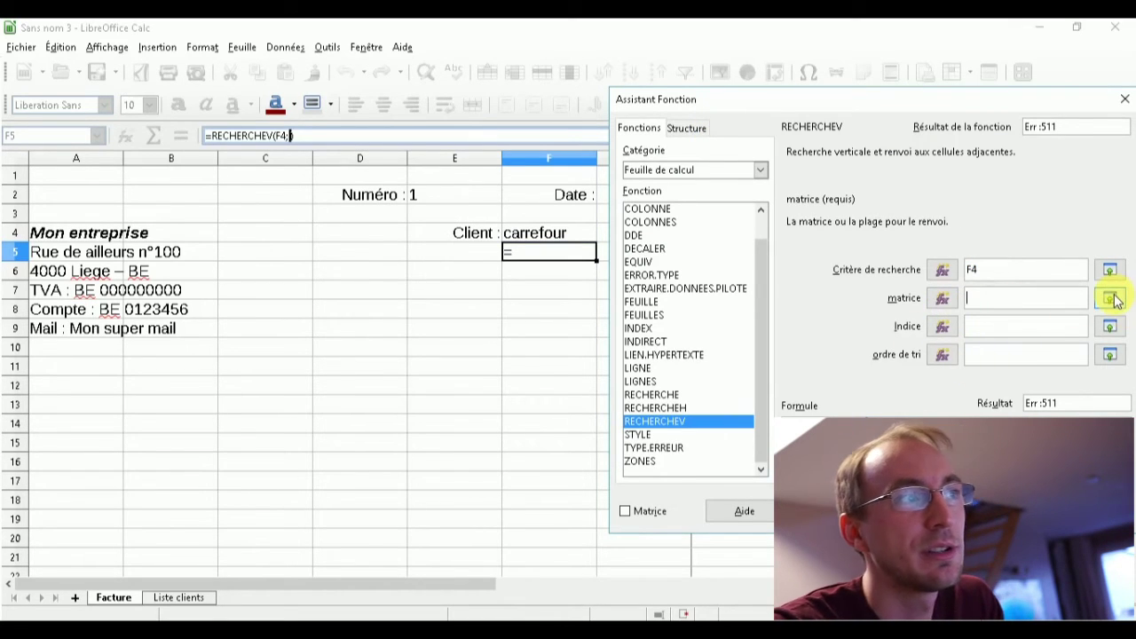
click(1113, 298)
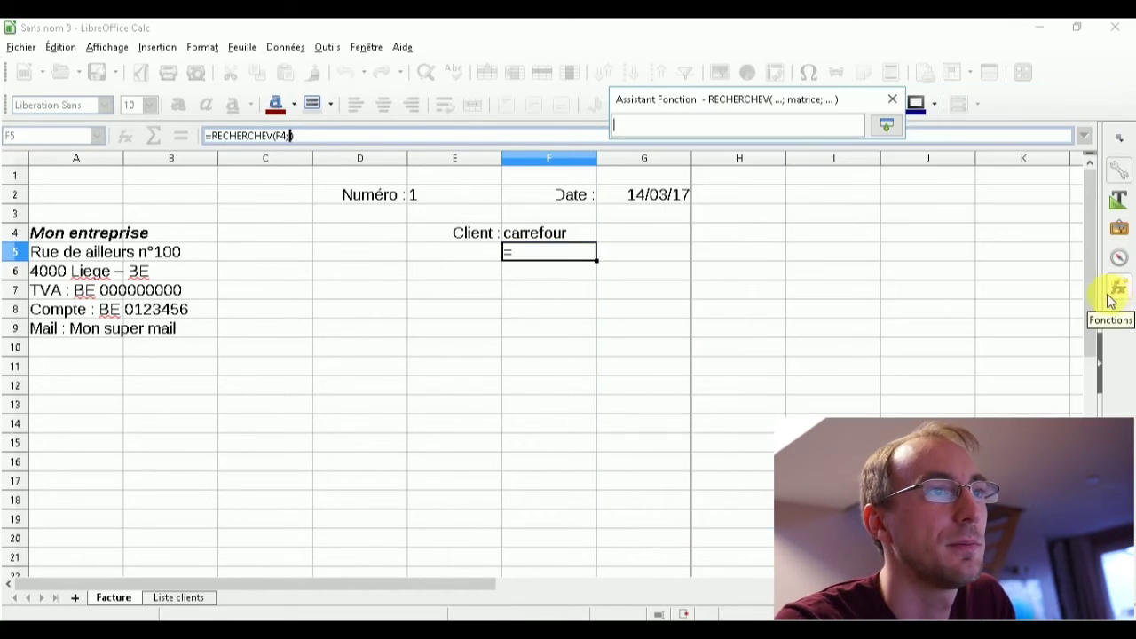
click(178, 597)
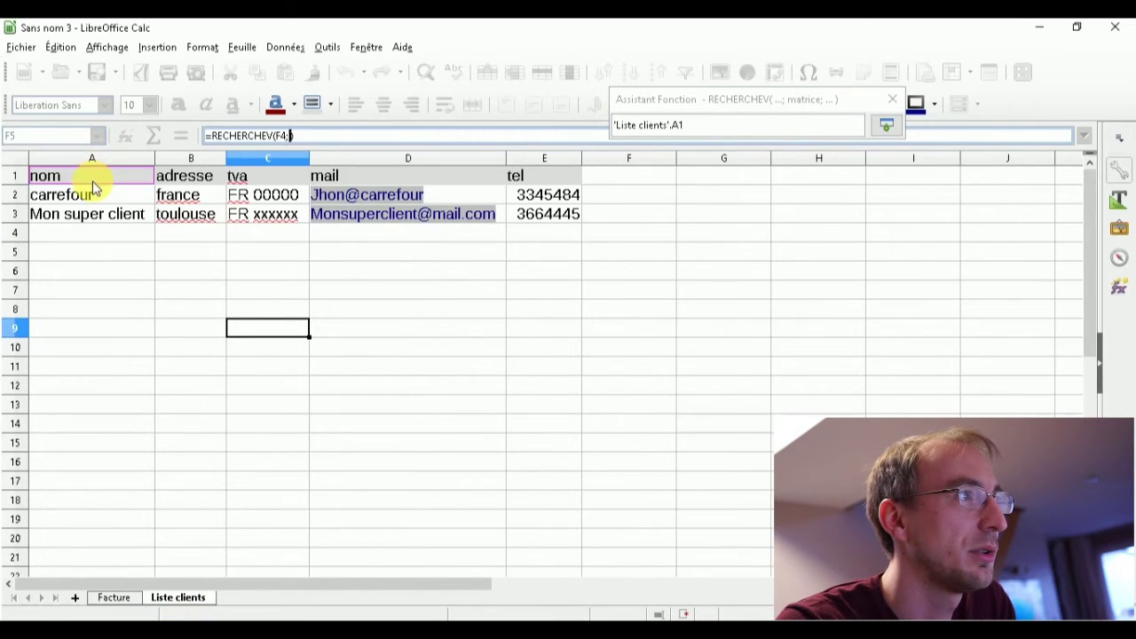
mouse_move(93, 184)
mouse_down()
mouse_move(570, 227)
mouse_move(551, 221)
mouse_move(526, 412)
mouse_move(547, 612)
mouse_up()
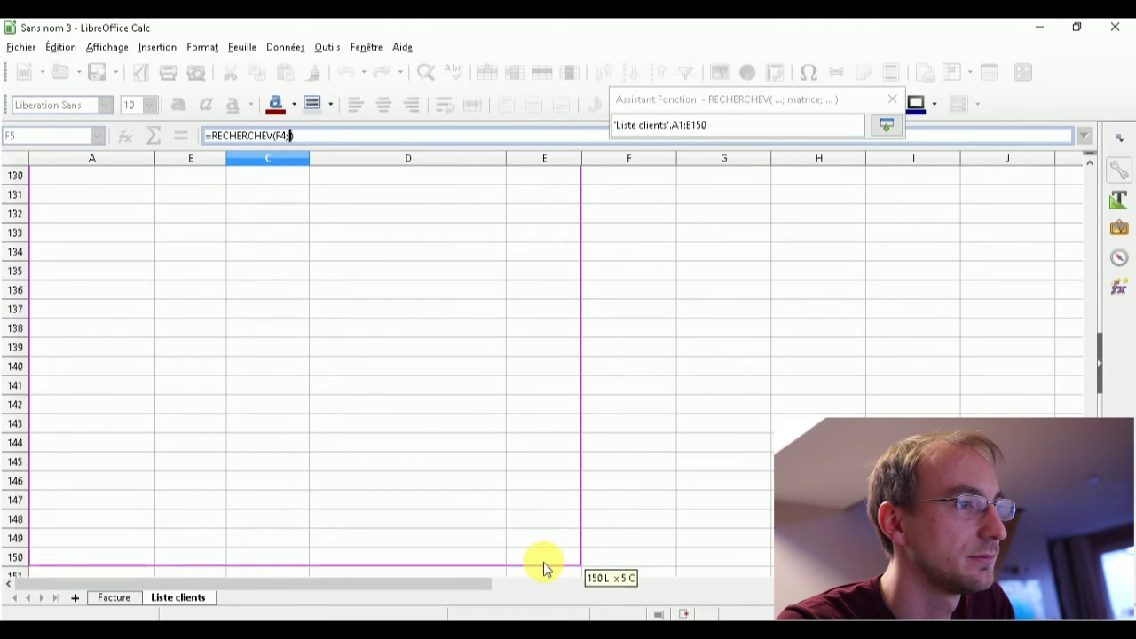
drag(546, 612, 545, 568)
click(812, 127)
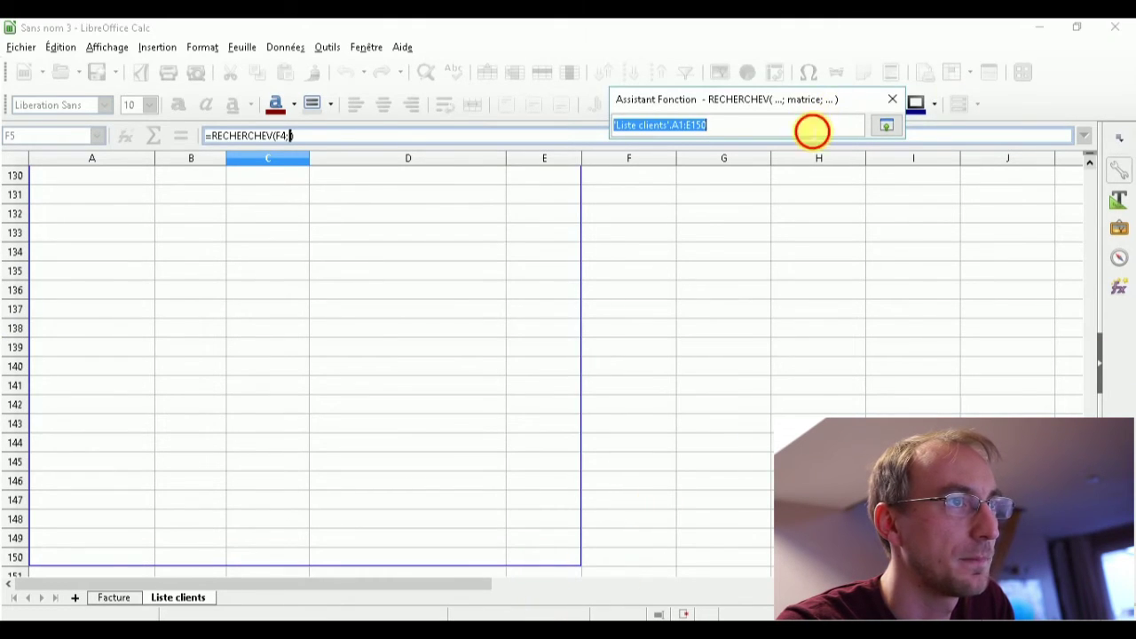
key(Return)
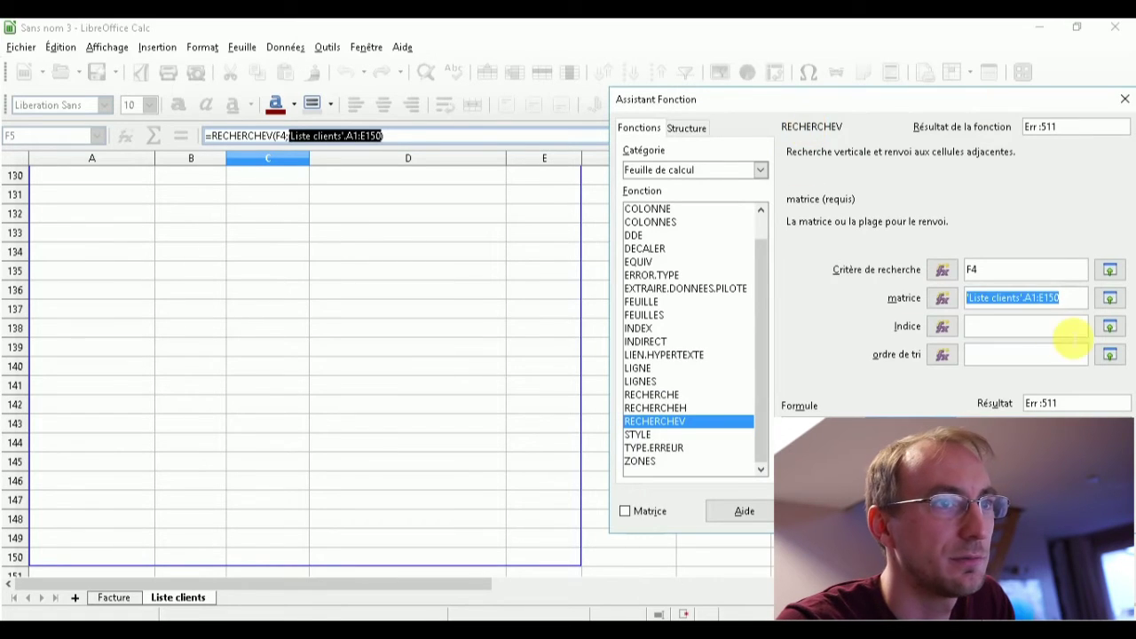
- Enter 2 as the column index and finish the formula, showing france
click(1062, 327)
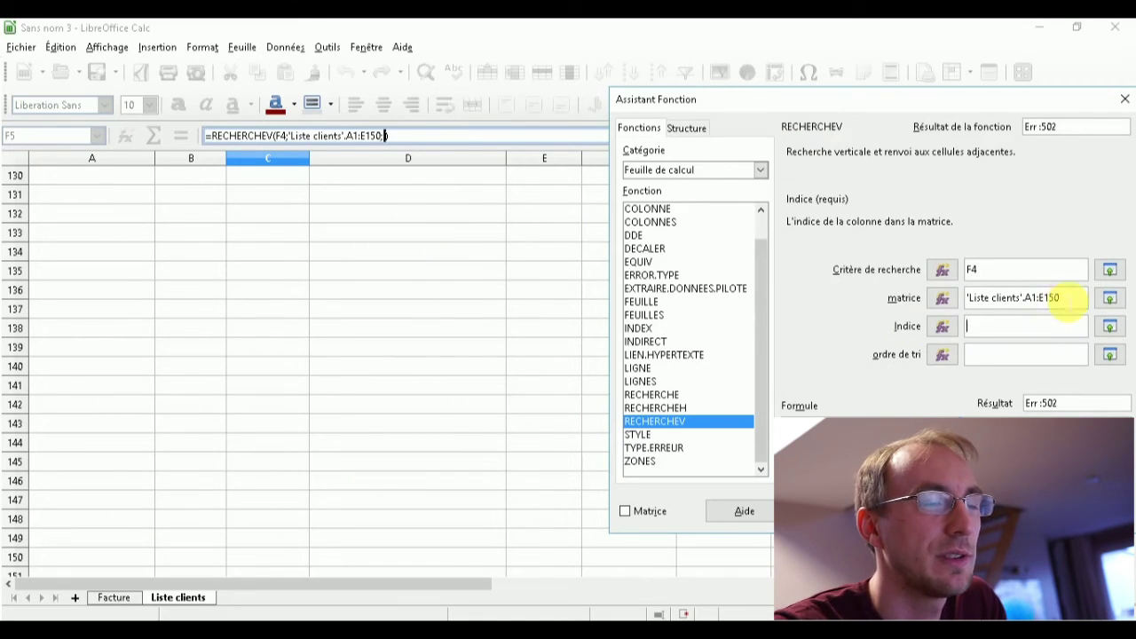
click(1003, 326)
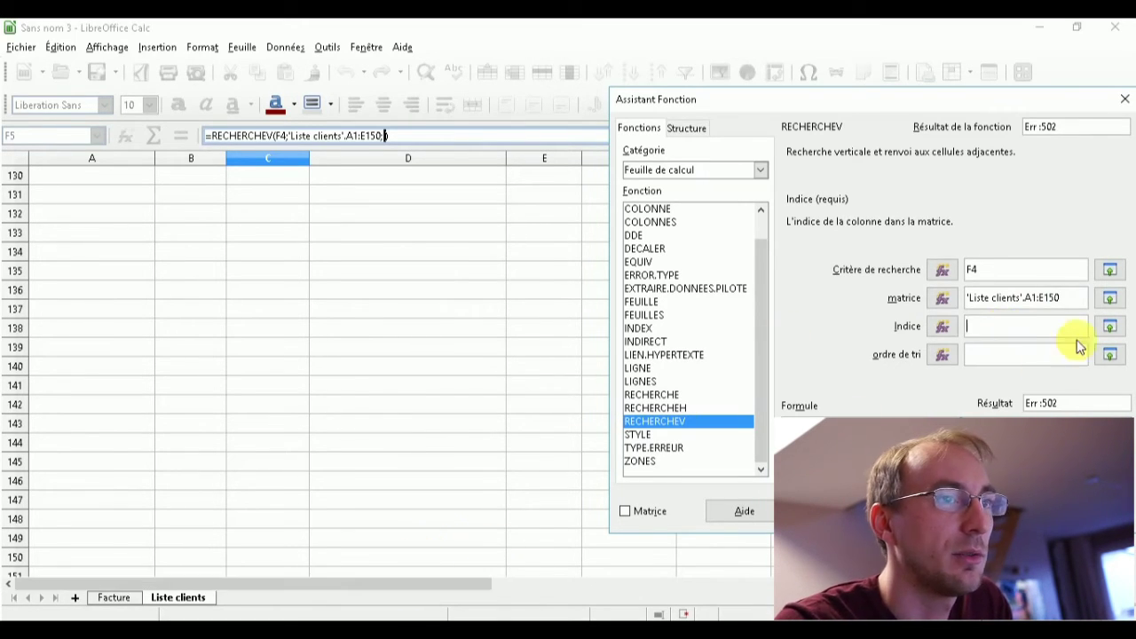
click(442, 588)
drag(1010, 100, 798, 68)
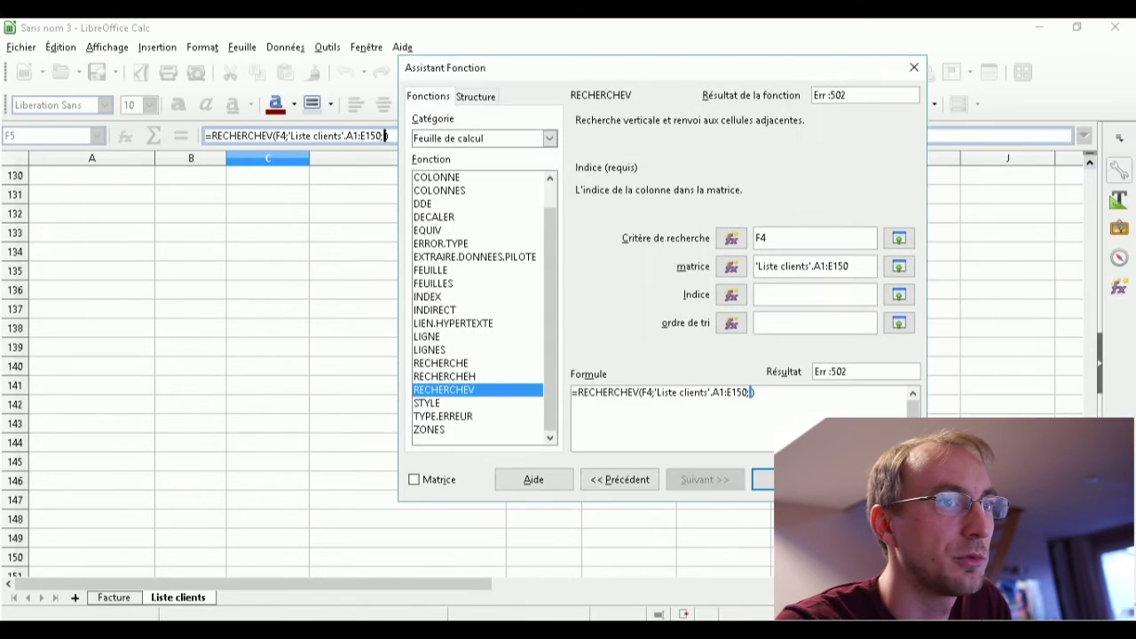
drag(1092, 399, 1091, 169)
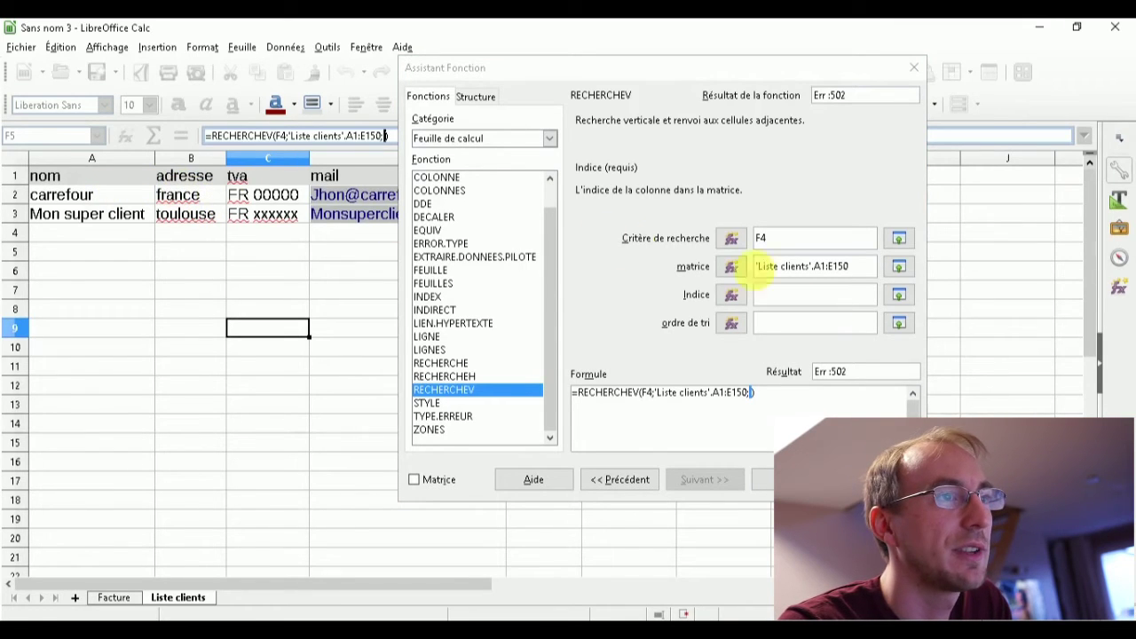
click(828, 302)
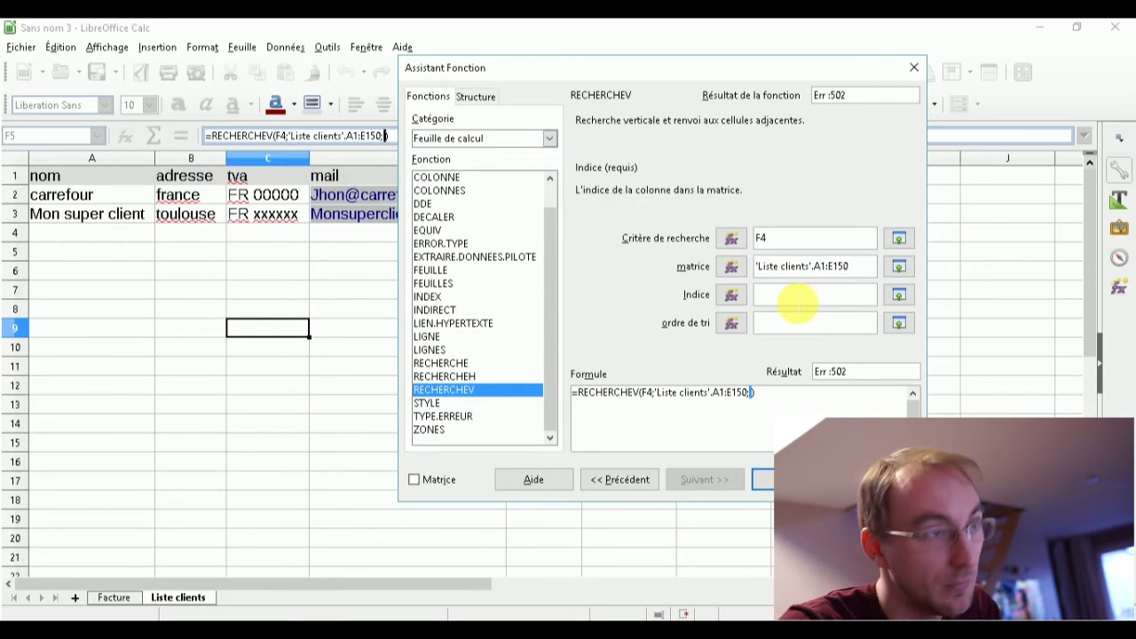
text(2)
click(791, 321)
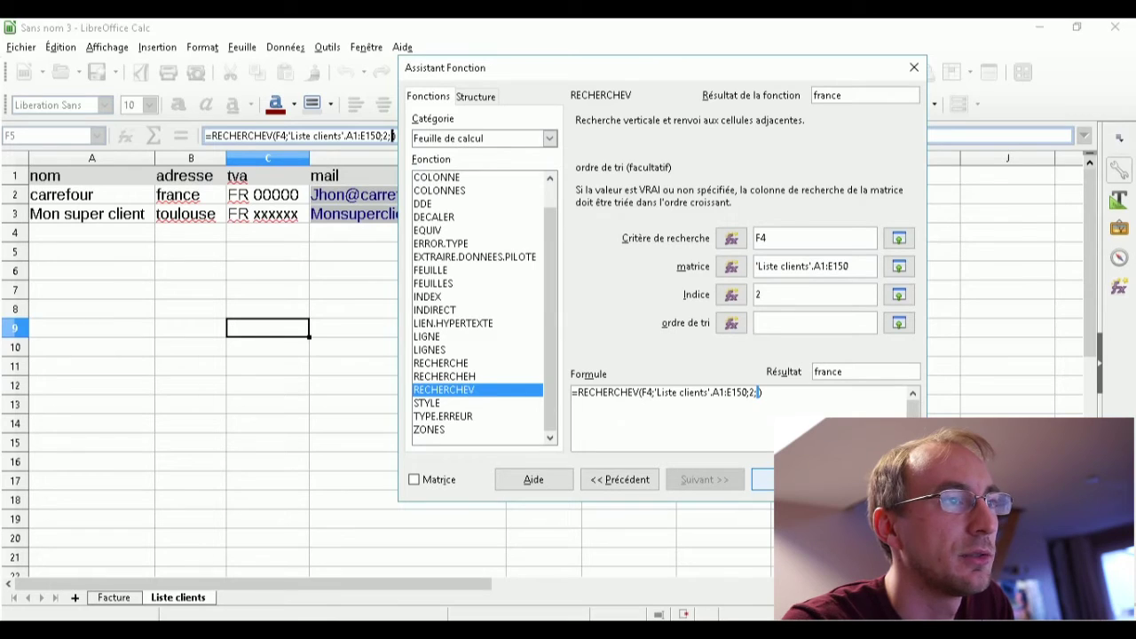
click(790, 480)
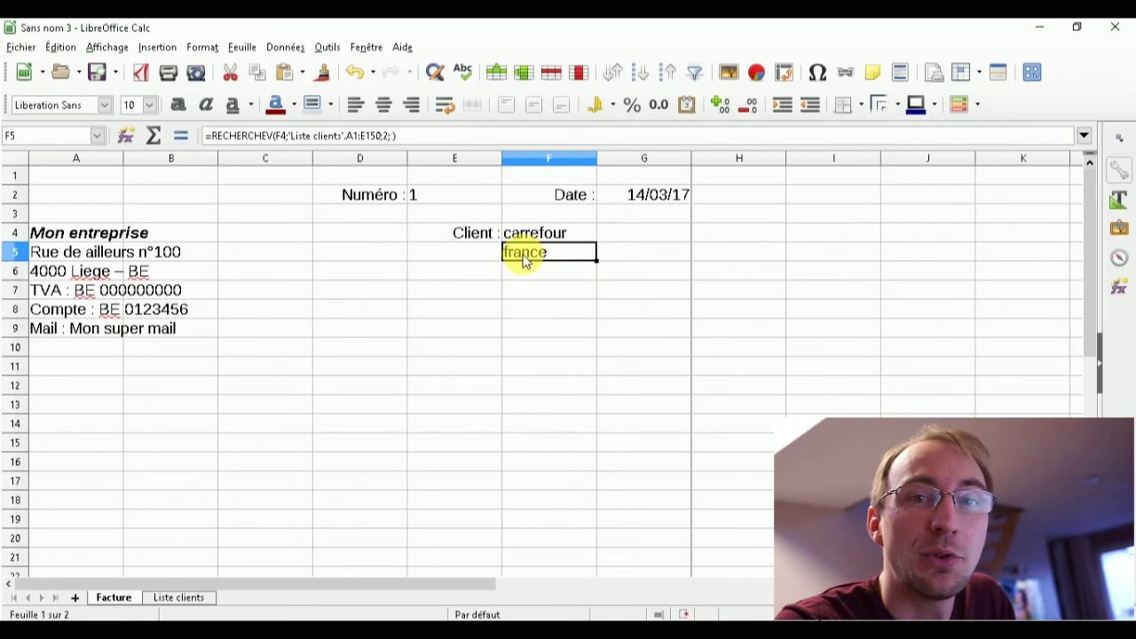
- Switch the client in F4 to Mon super client
click(557, 235)
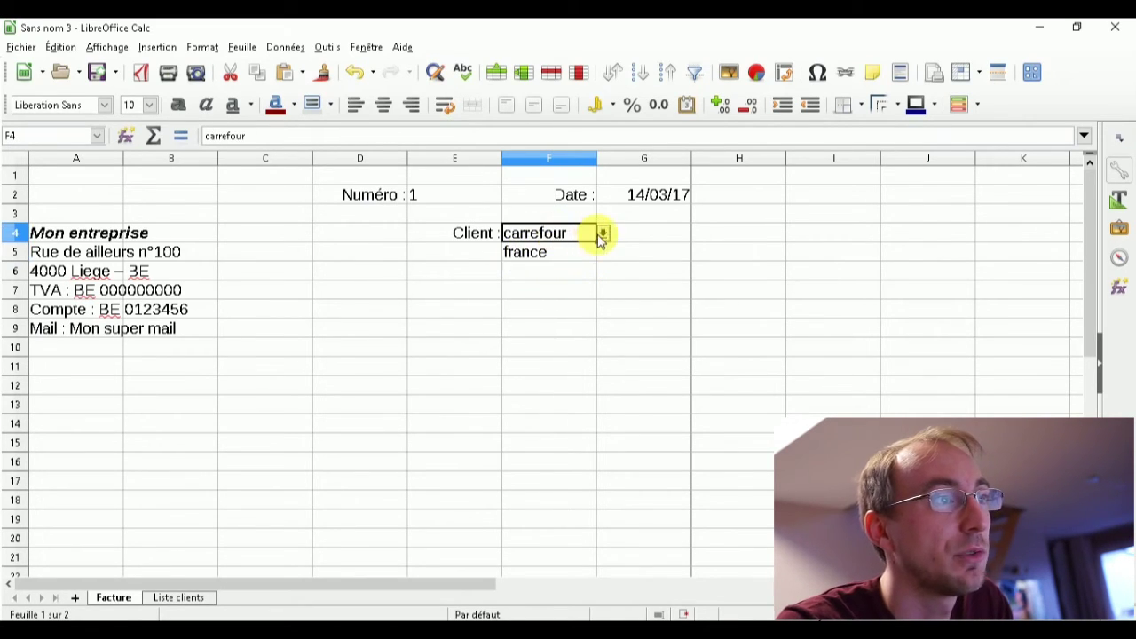
click(603, 234)
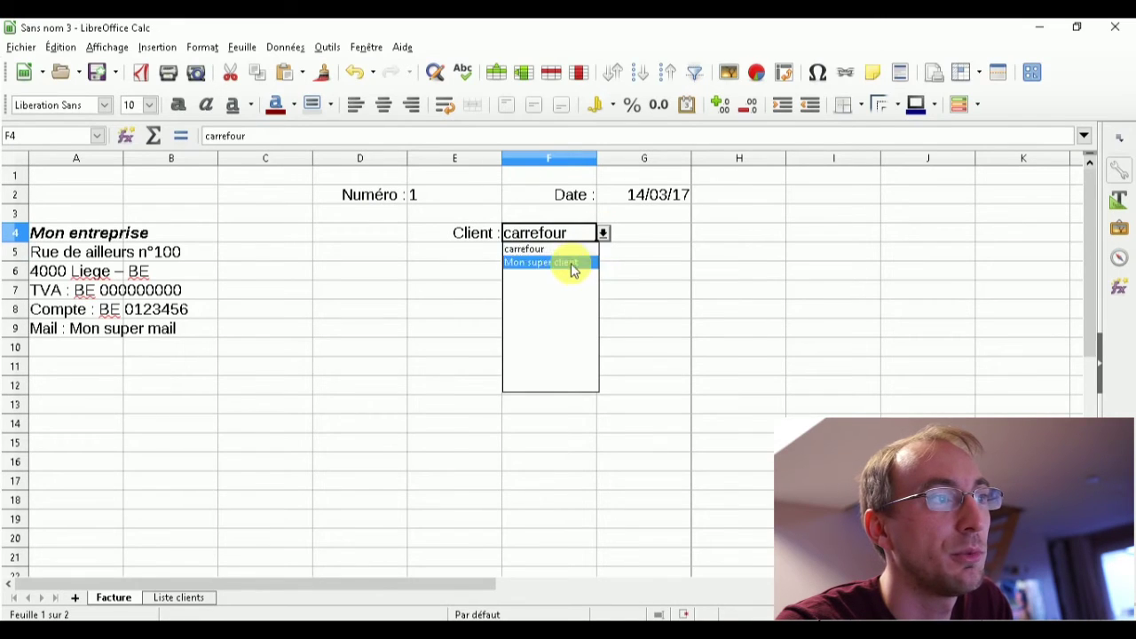
click(571, 263)
click(559, 257)
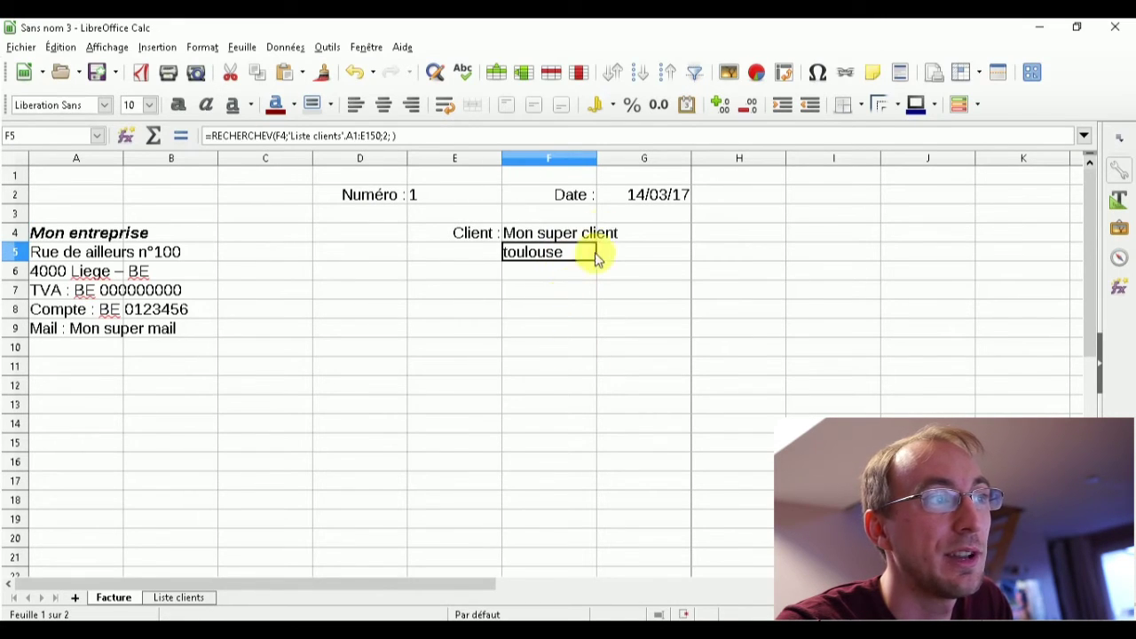
click(542, 271)
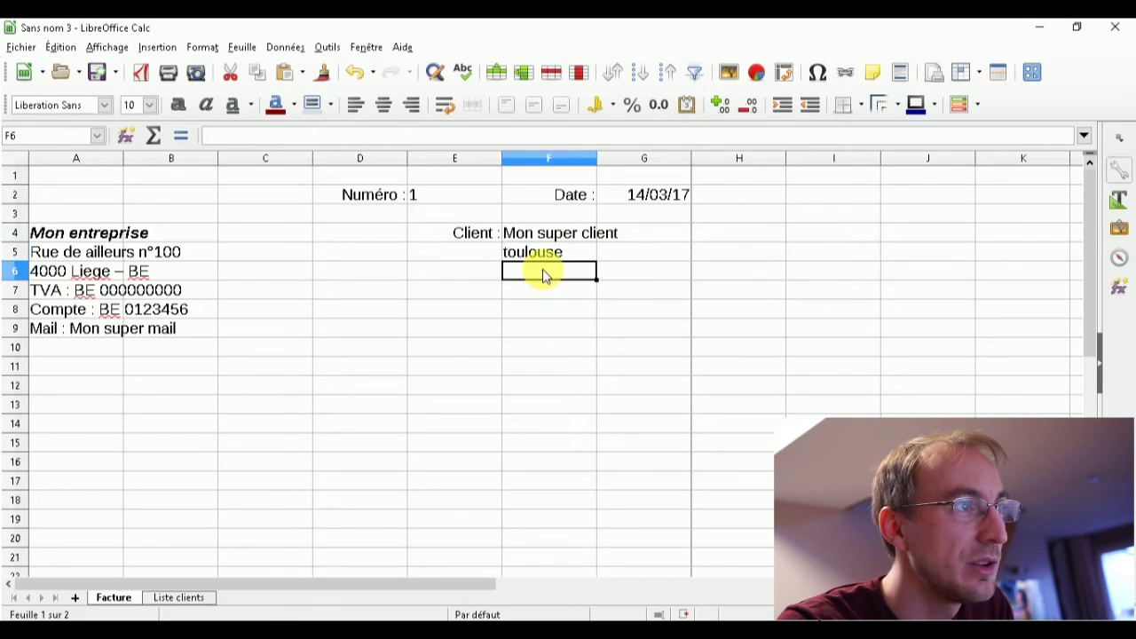
click(544, 254)
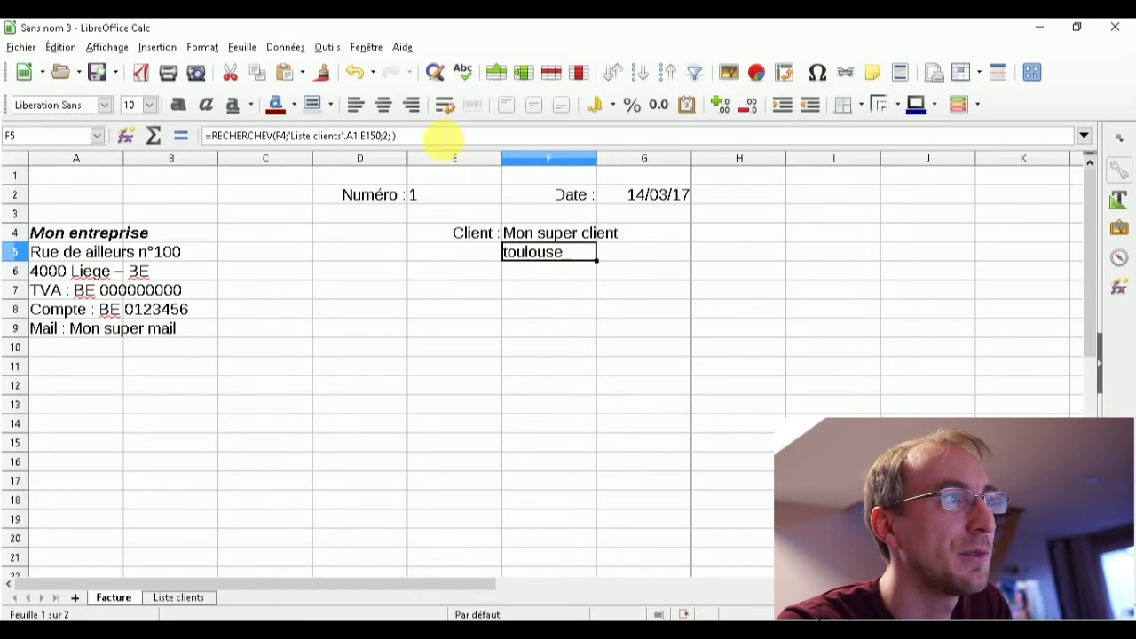
- Copy F5's lookup into F6 with column index 3 for the TVA number, checking Liste clients
click(447, 137)
triple_click(293, 136)
key(ctrl+c)
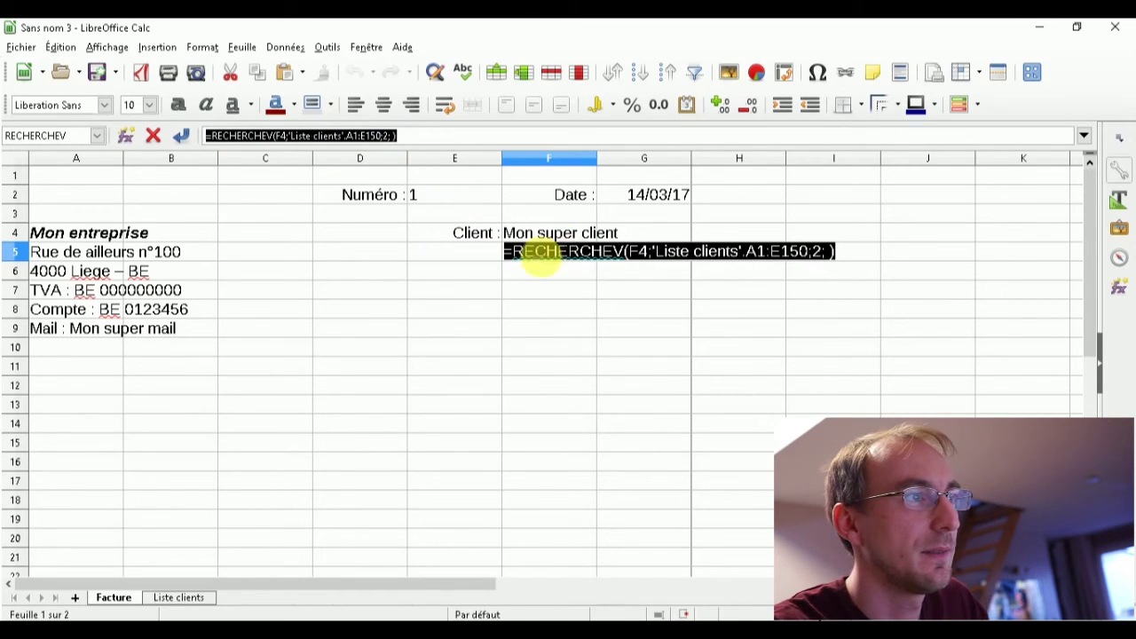
key(Return)
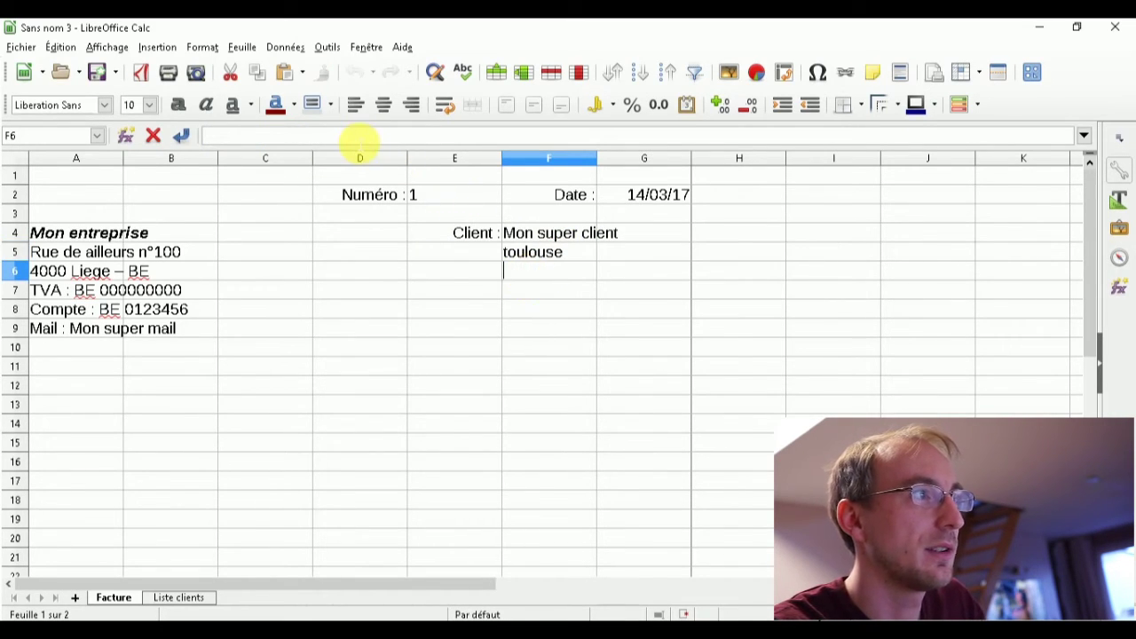
key(ctrl+v)
click(822, 270)
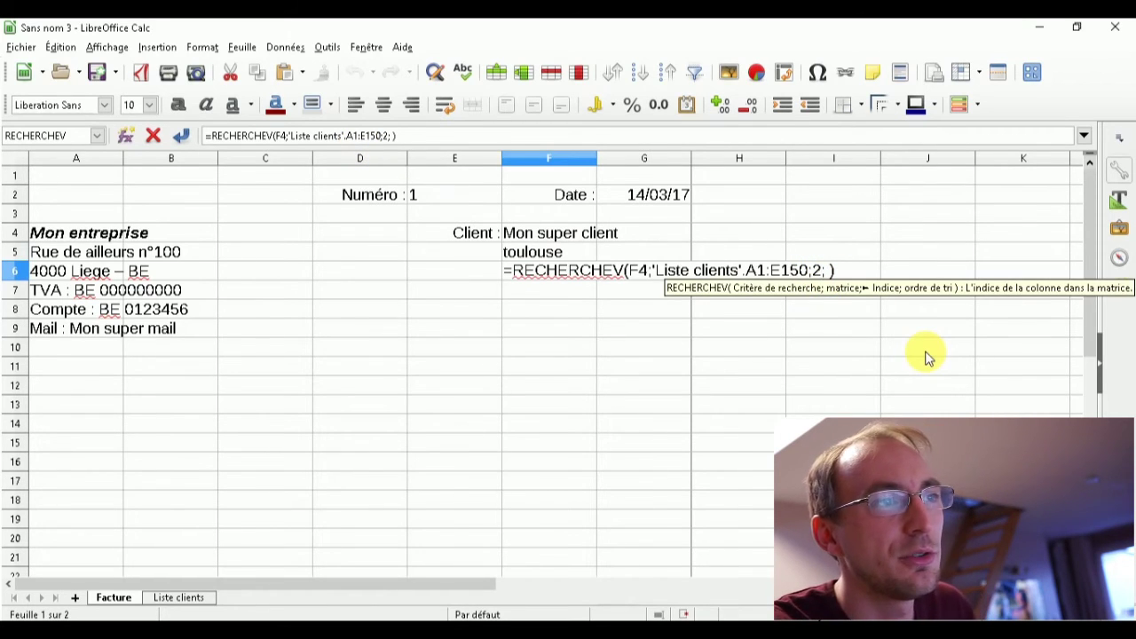
key(BackSpace)
text(3)
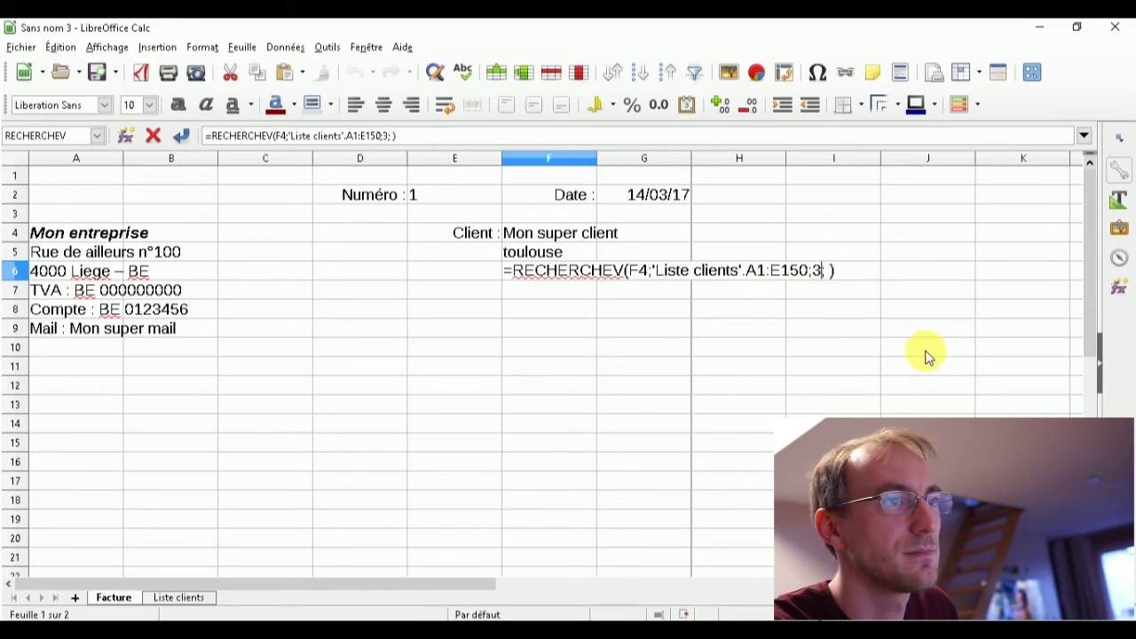
key(Return)
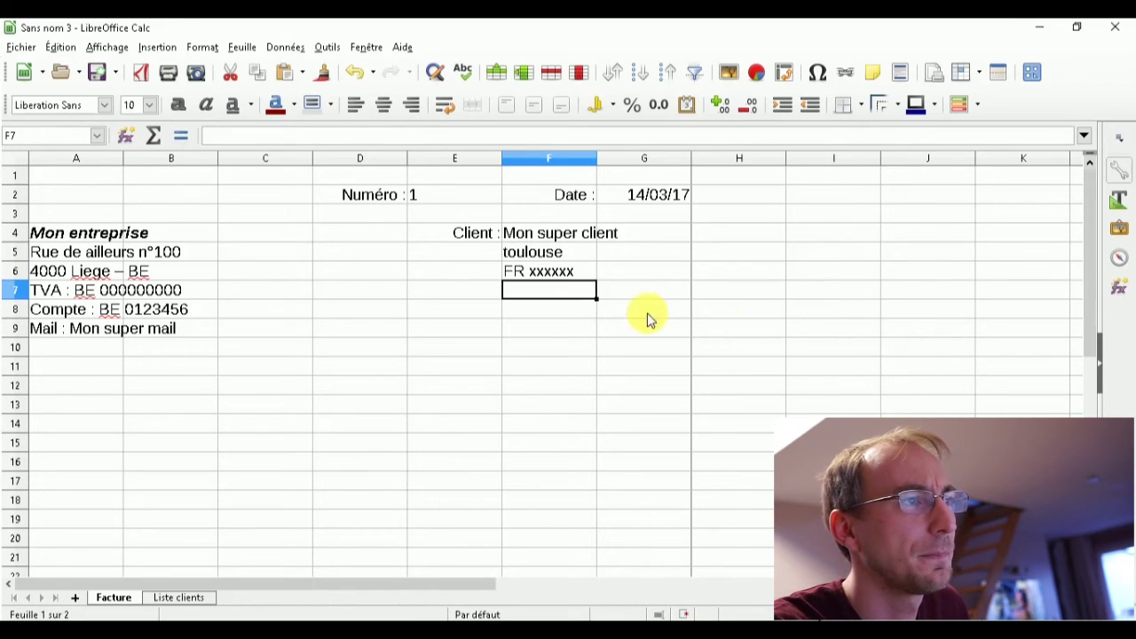
click(579, 275)
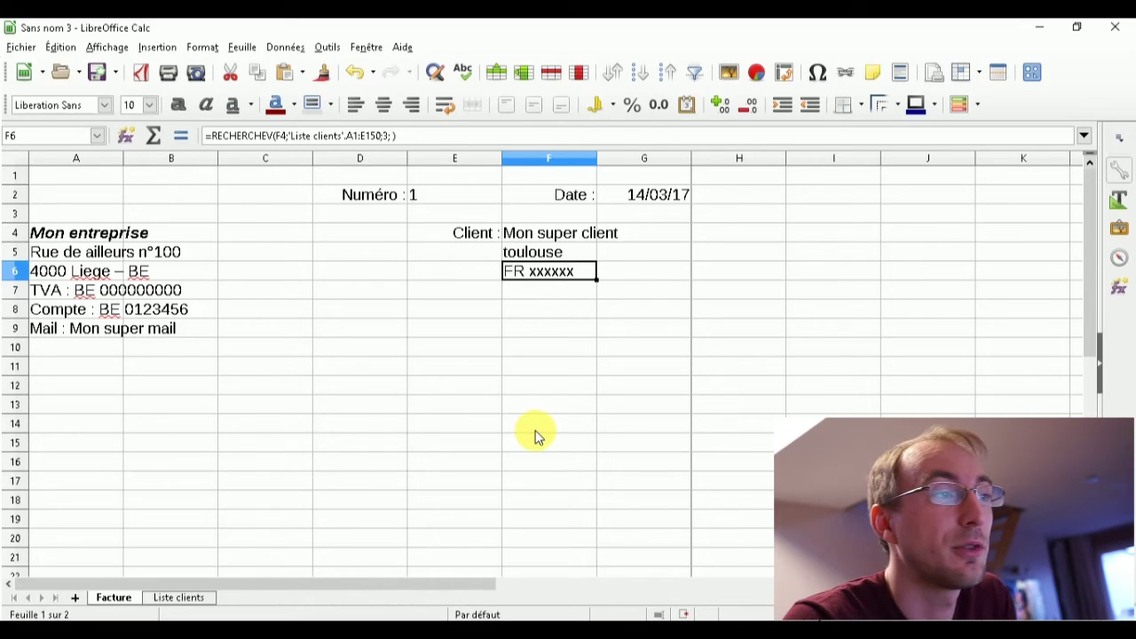
click(178, 597)
click(262, 197)
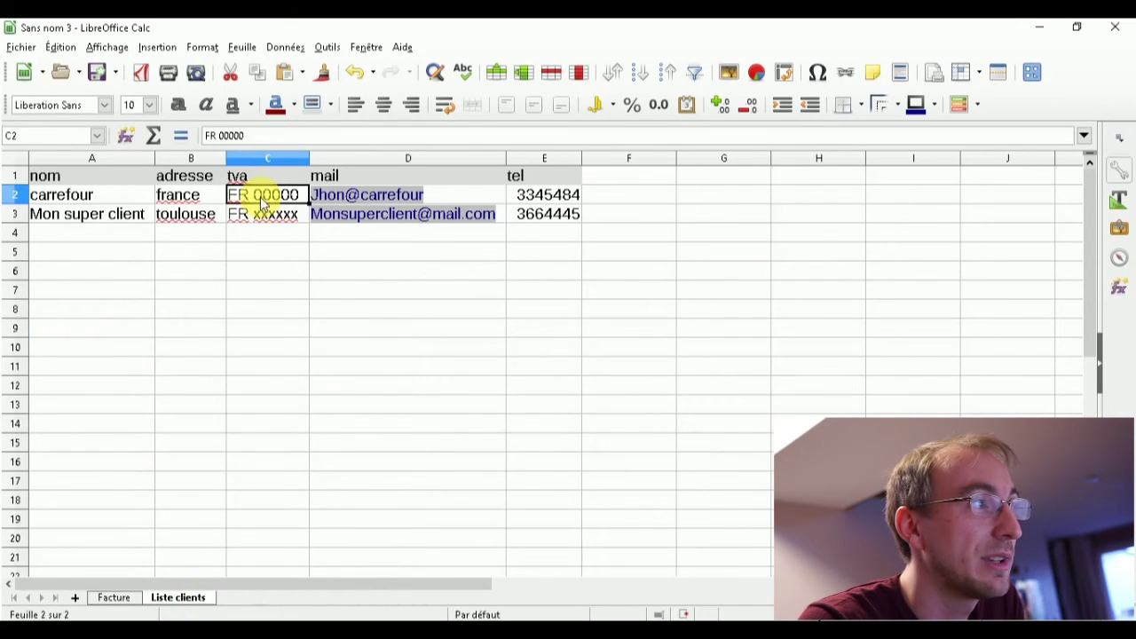
- Cut the TVA lookup from F6 and paste it into F9 on Facture
click(127, 606)
click(465, 271)
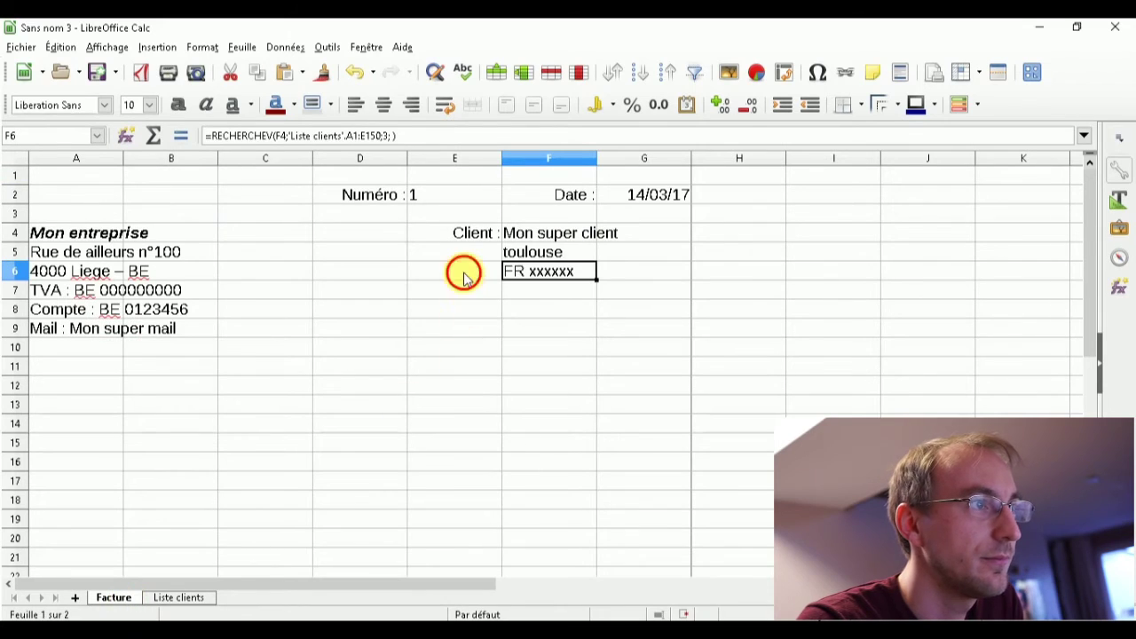
click(539, 273)
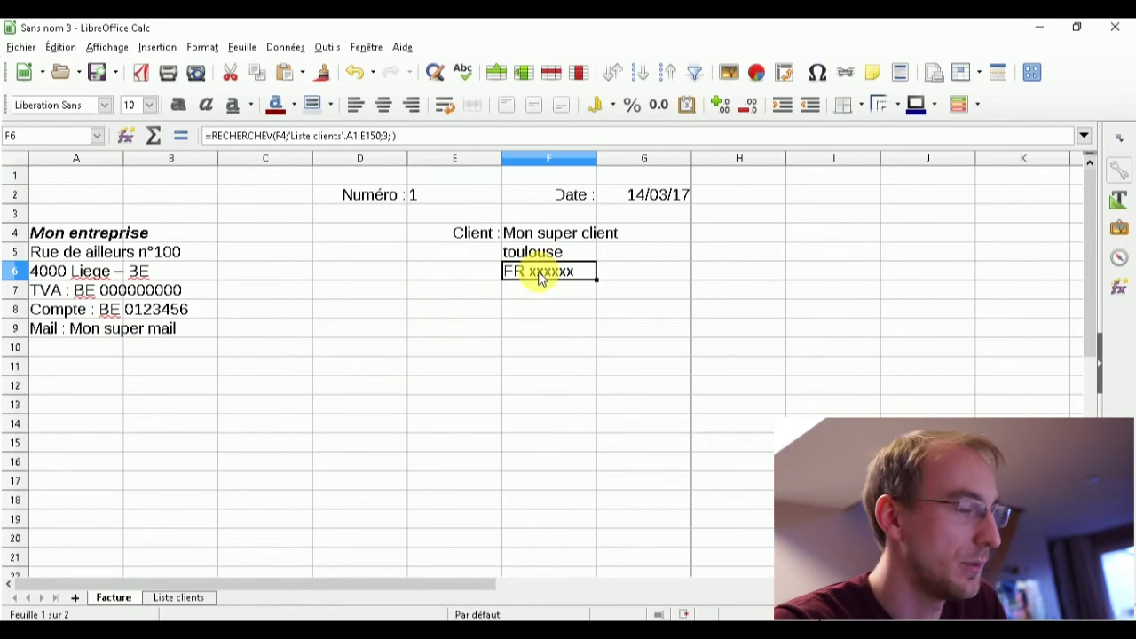
key(ctrl+x)
click(537, 309)
click(531, 329)
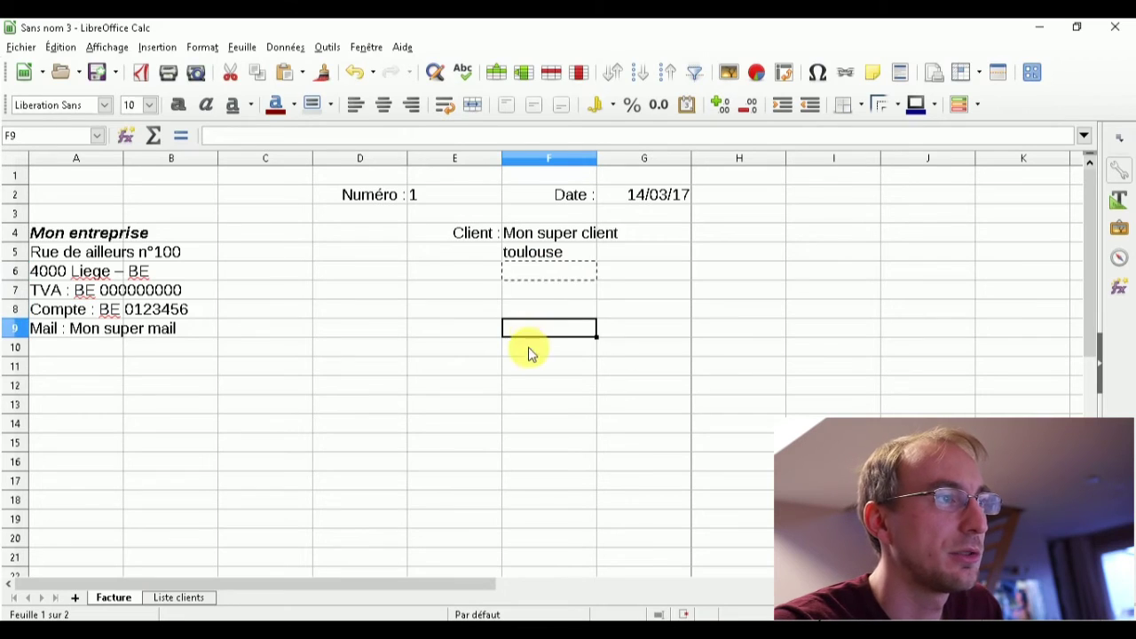
key(ctrl+v)
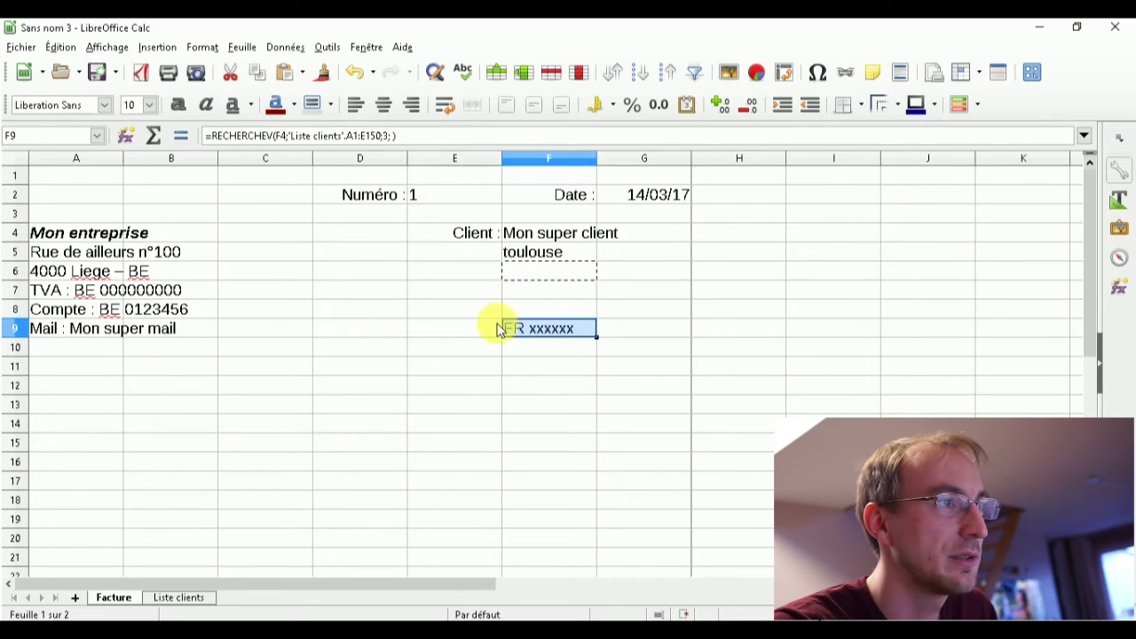
- Add a right-aligned 'tva :' label in E9 beside the lookup
double_click(453, 337)
text(tva :)
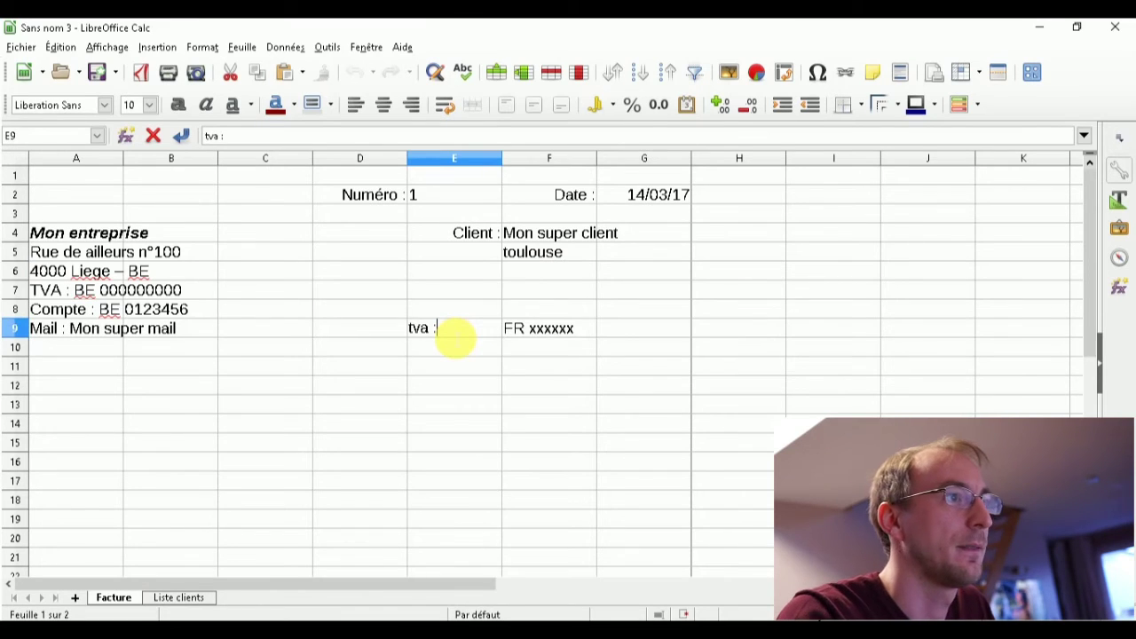
click(401, 328)
click(461, 328)
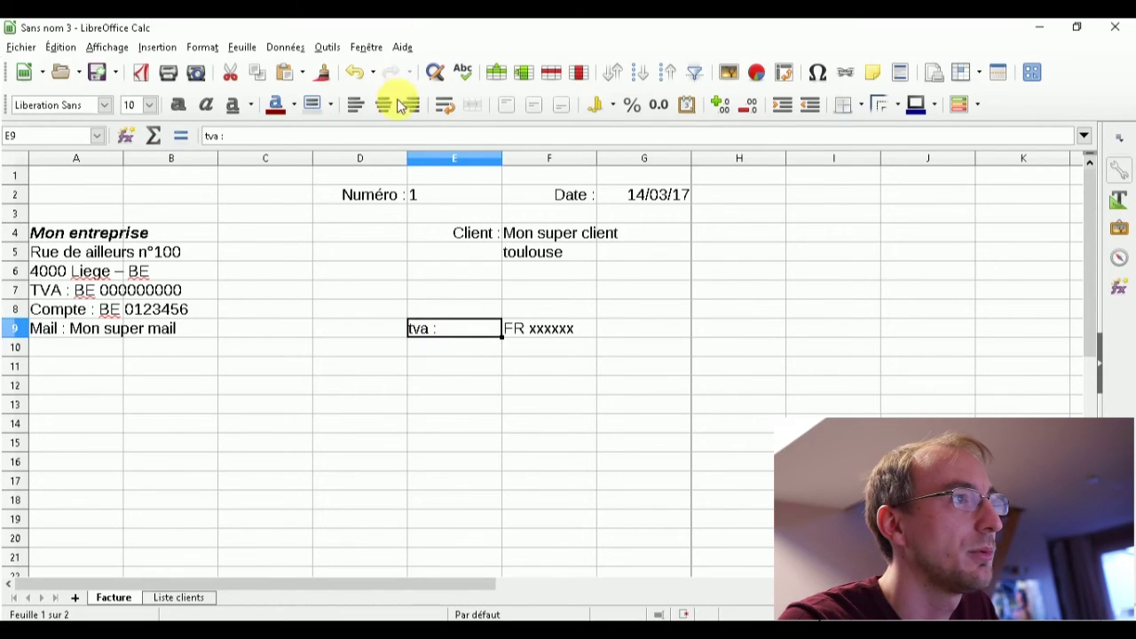
click(410, 105)
click(568, 330)
click(469, 329)
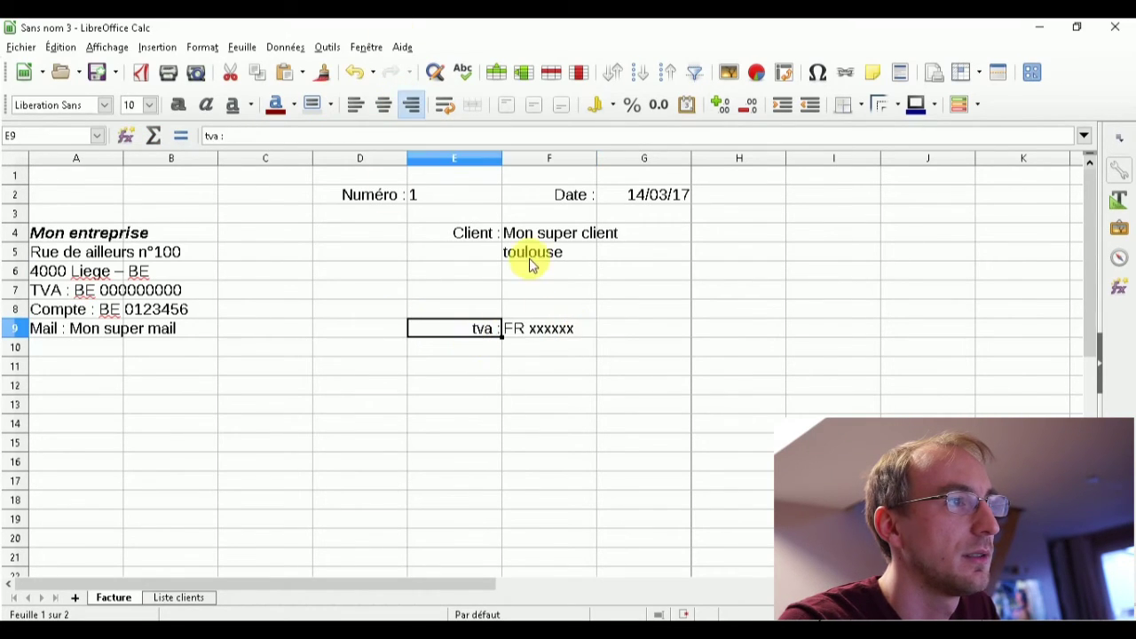
click(459, 269)
click(558, 276)
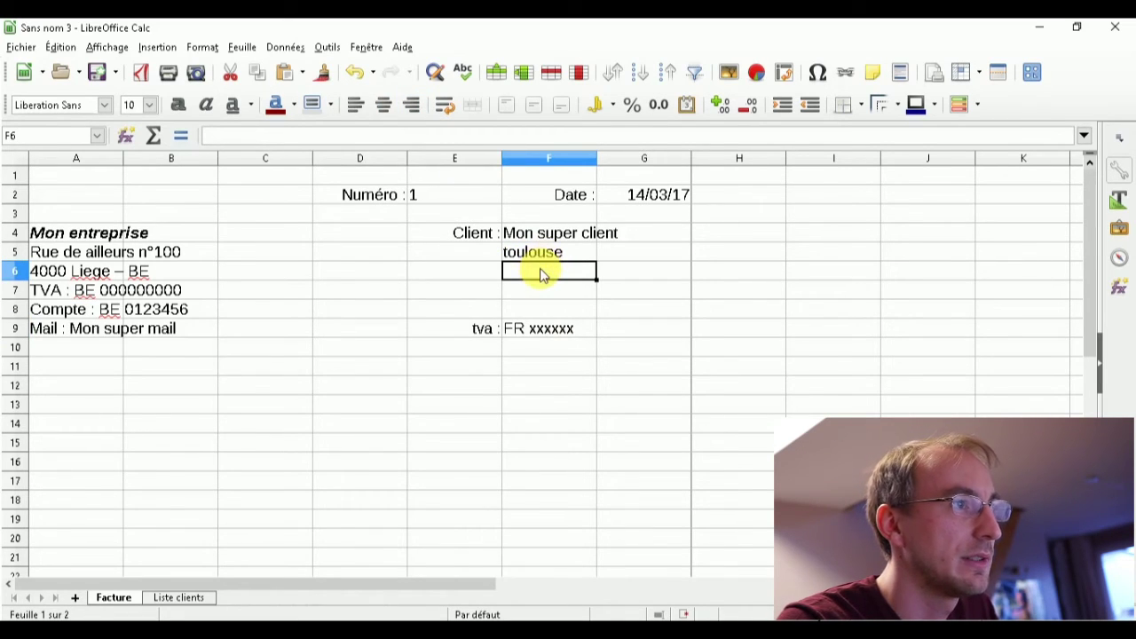
click(542, 250)
- Paste the F5 lookup into F6 with column index 4 to show the client's e-mail
drag(399, 136, 181, 135)
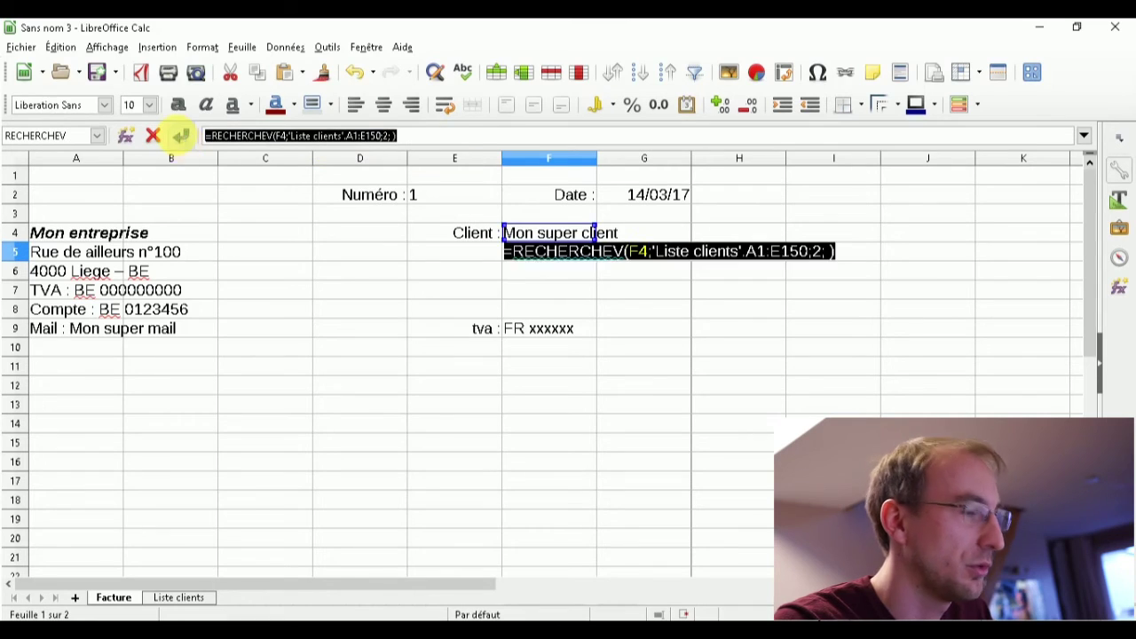
click(180, 135)
double_click(545, 275)
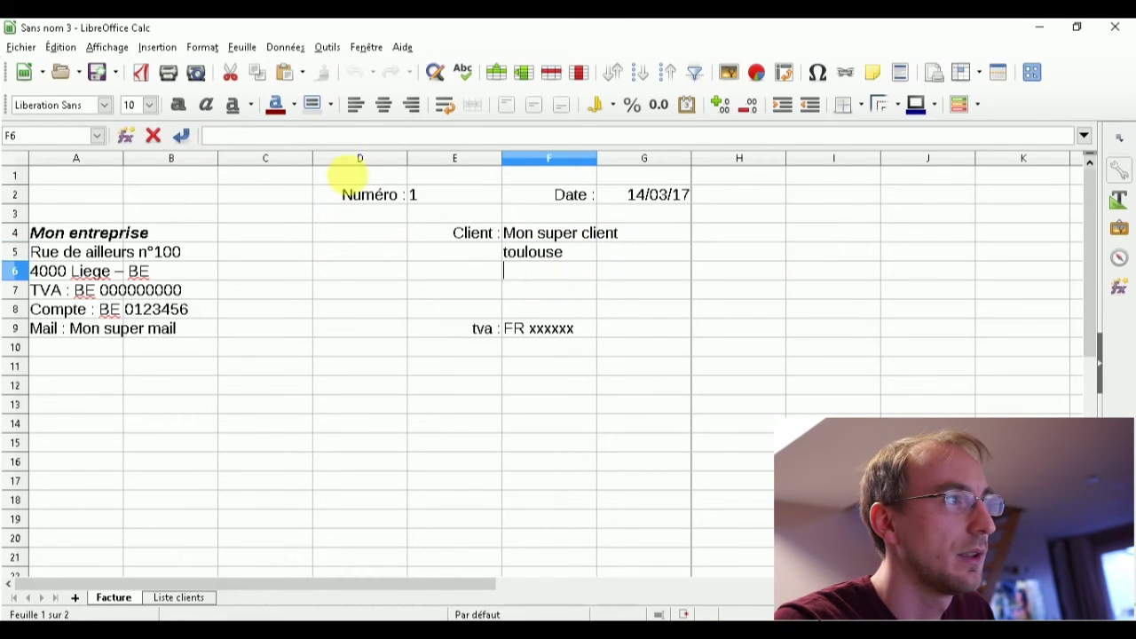
key(ctrl+v)
click(823, 273)
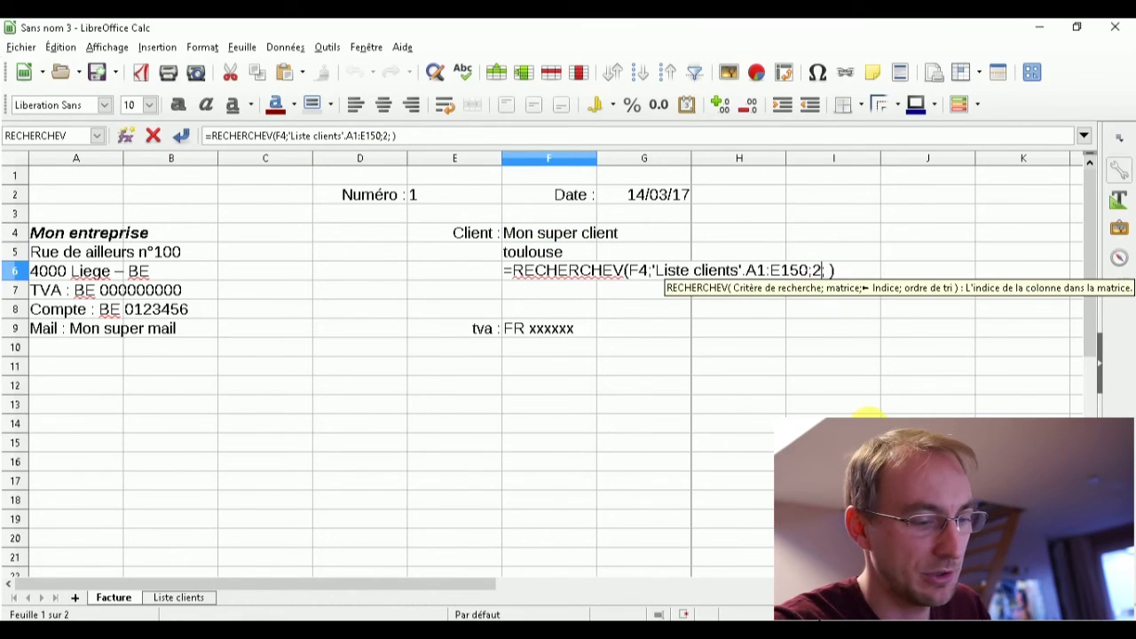
key(BackSpace)
text(4)
key(Return)
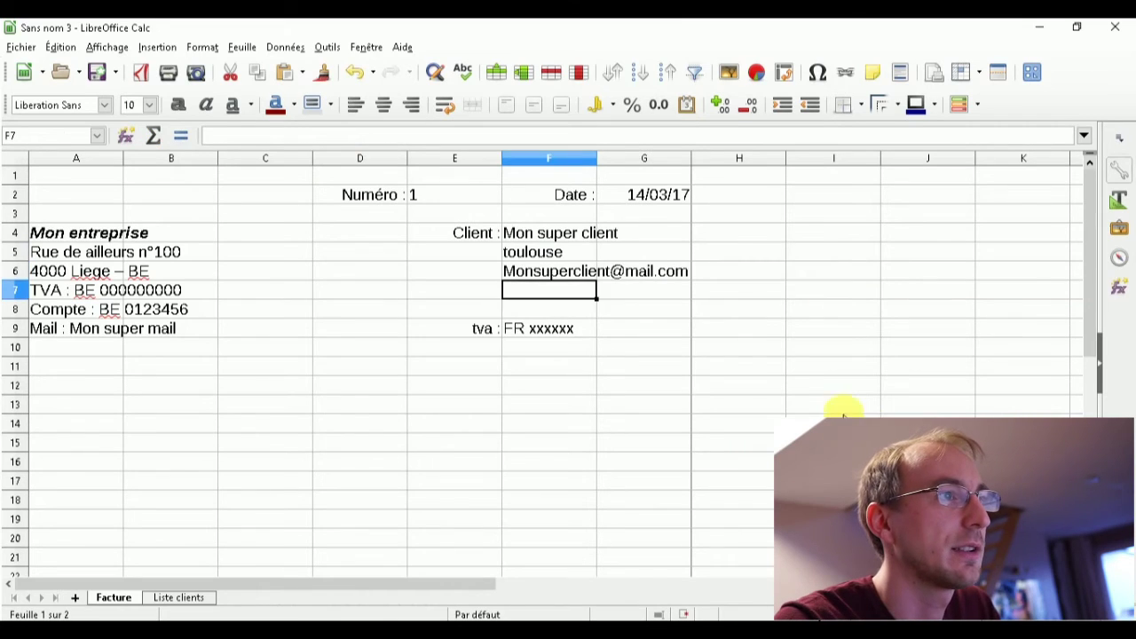
click(571, 272)
- Change the client in F4 to carrefour from the dropdown
click(539, 293)
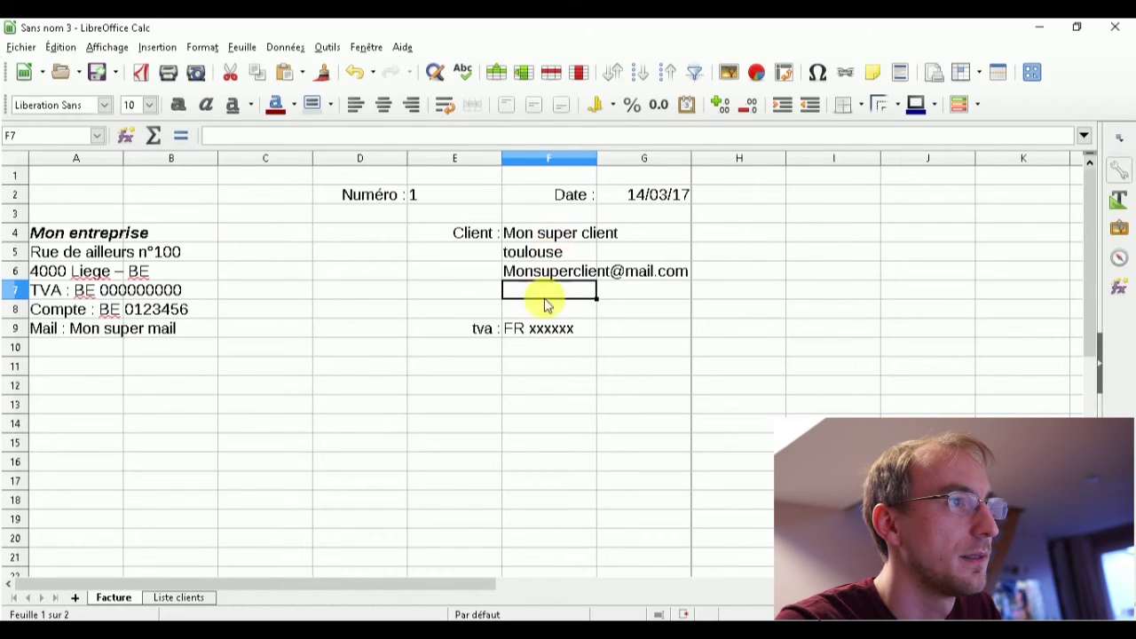
click(538, 328)
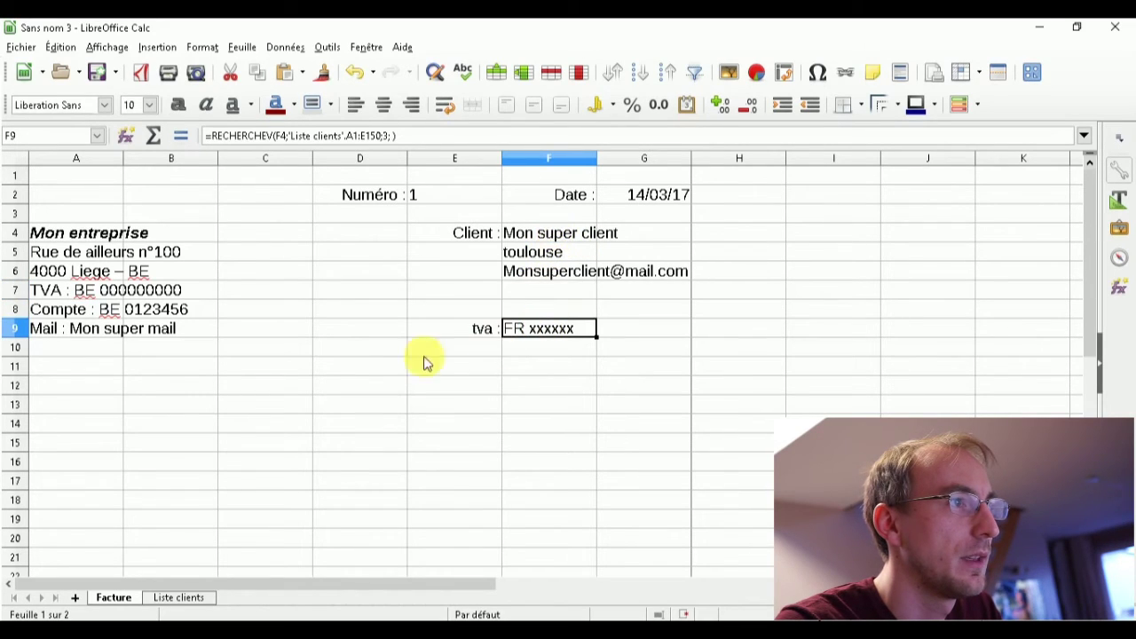
click(559, 232)
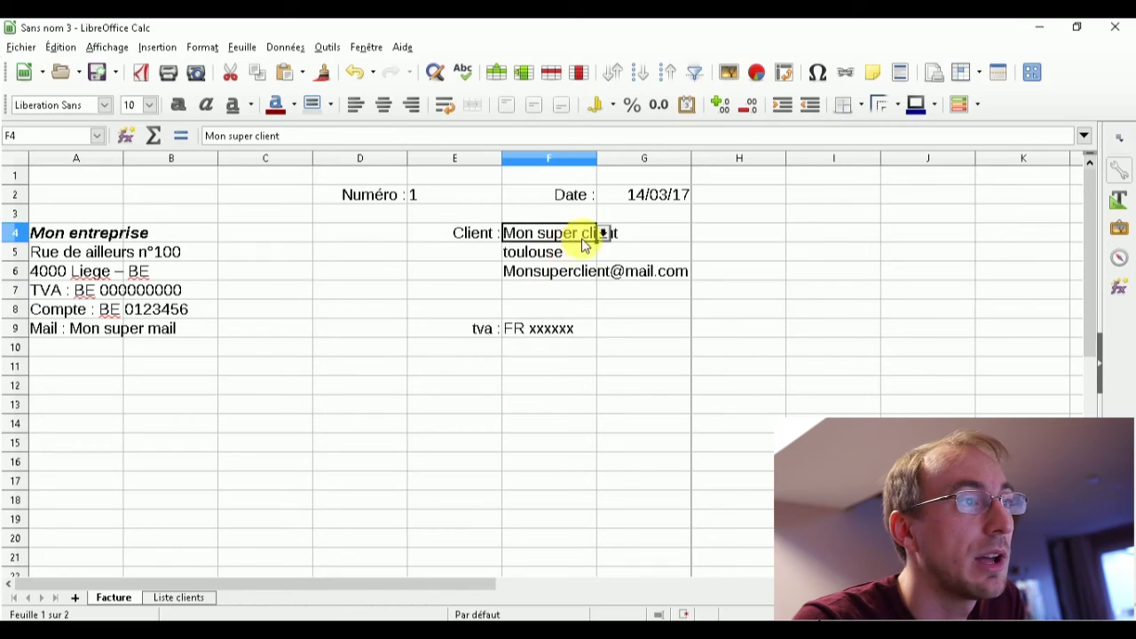
click(603, 232)
click(570, 251)
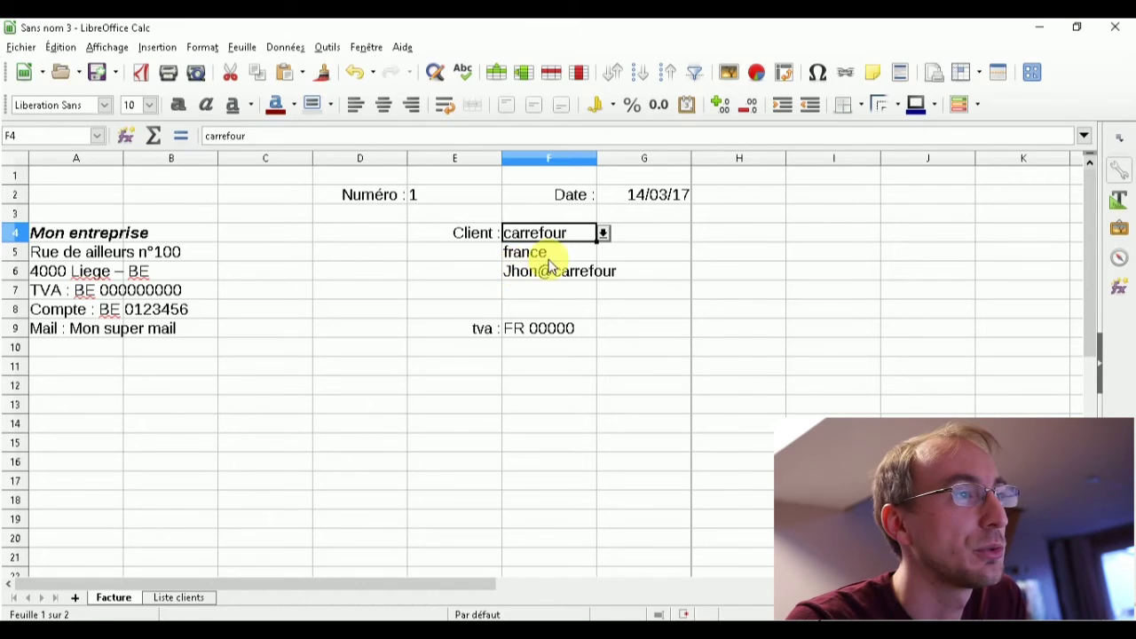
- Start entering the date 14/03/17 in A14, the first item row
drag(305, 381, 417, 415)
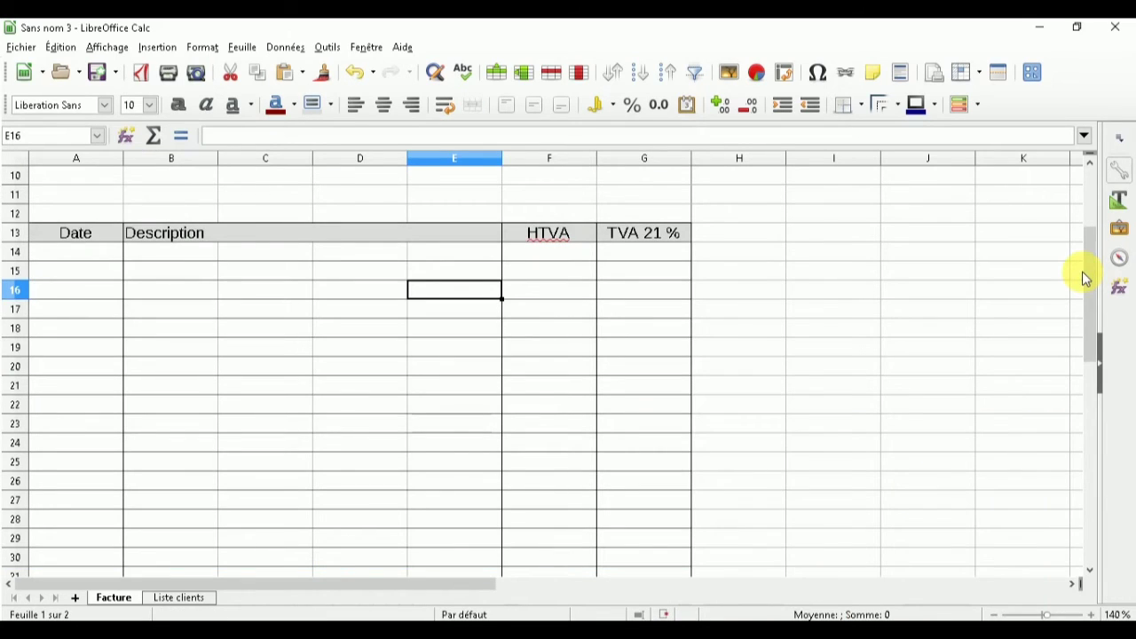
click(75, 258)
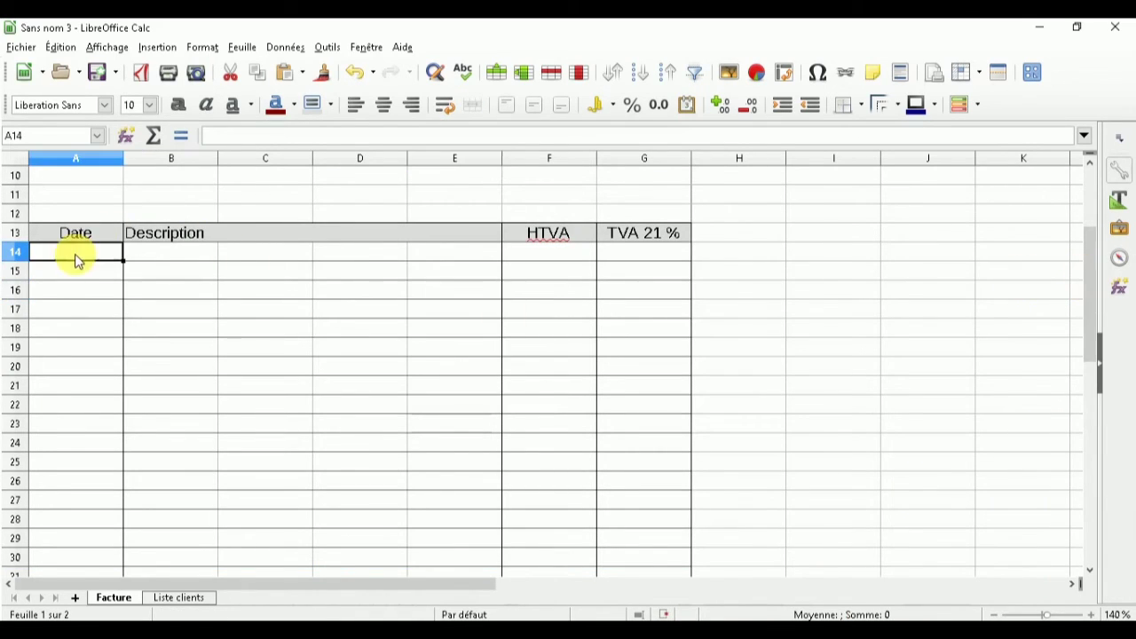
click(314, 258)
click(155, 255)
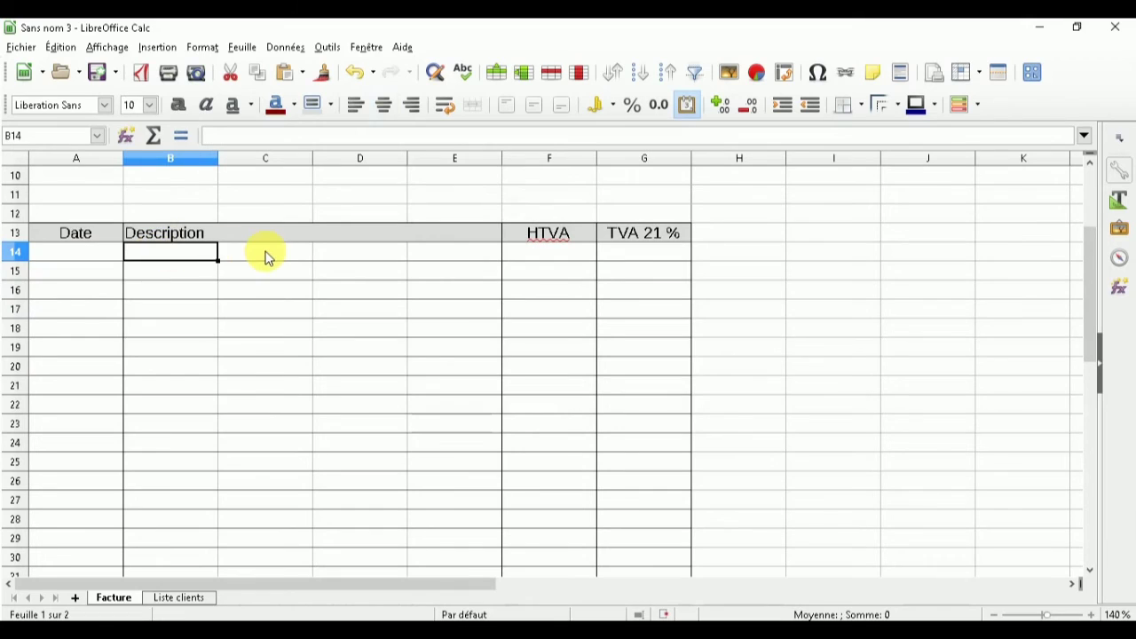
click(69, 257)
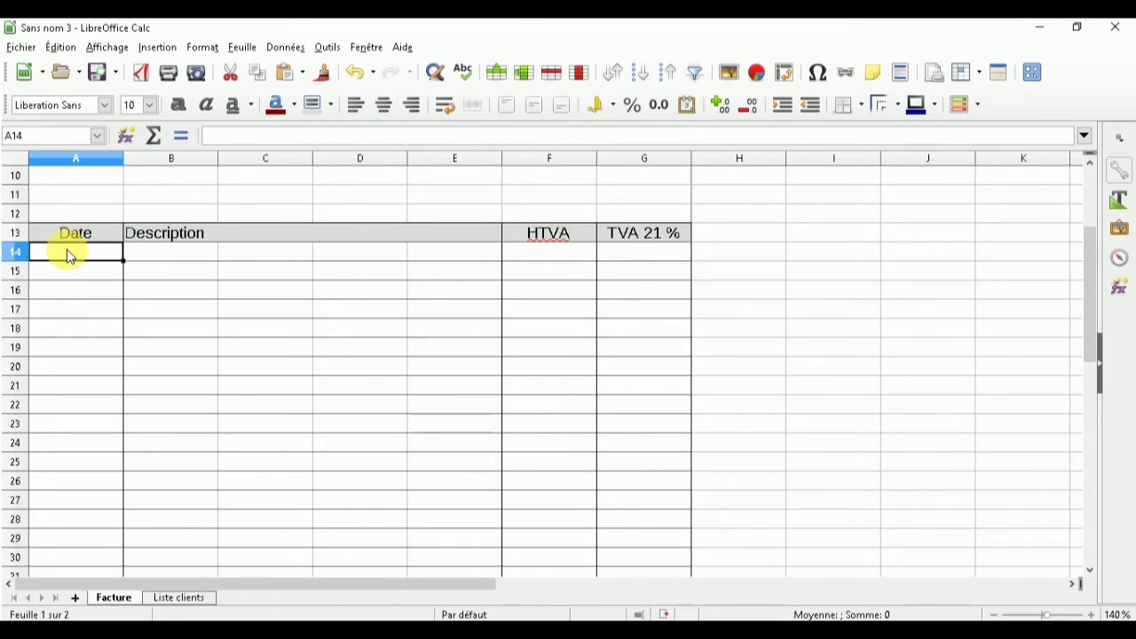
double_click(71, 253)
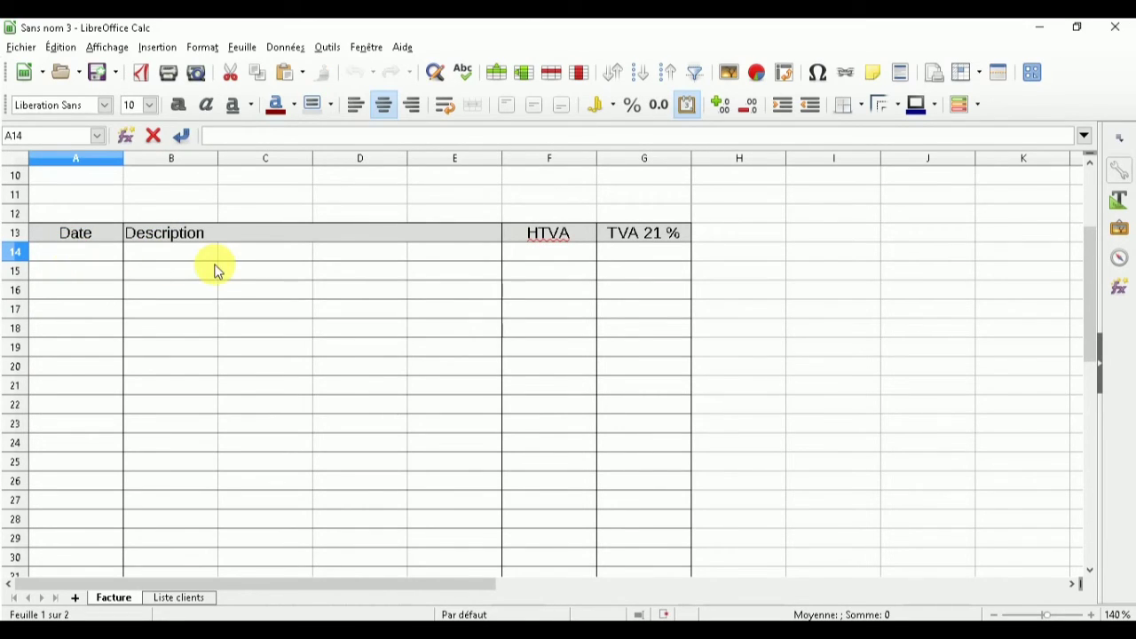
- Enter the date 14/03/17 and the description Livraison in the first item row
text(14/03/17)
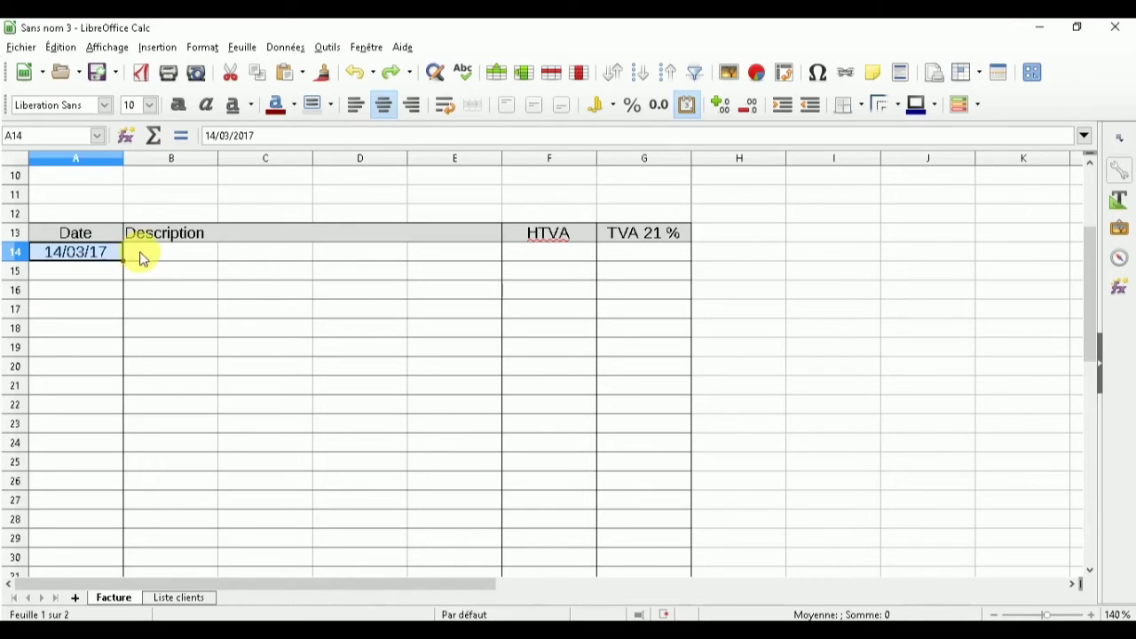
click(140, 254)
text(Livraison)
click(330, 277)
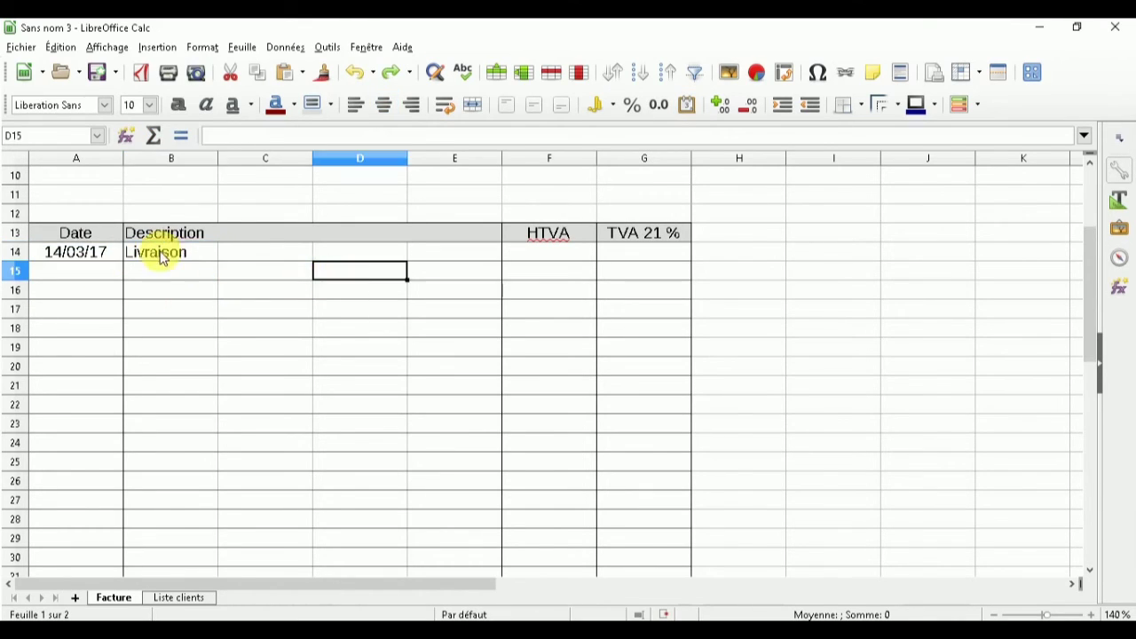
click(147, 253)
click(225, 257)
click(169, 254)
click(77, 254)
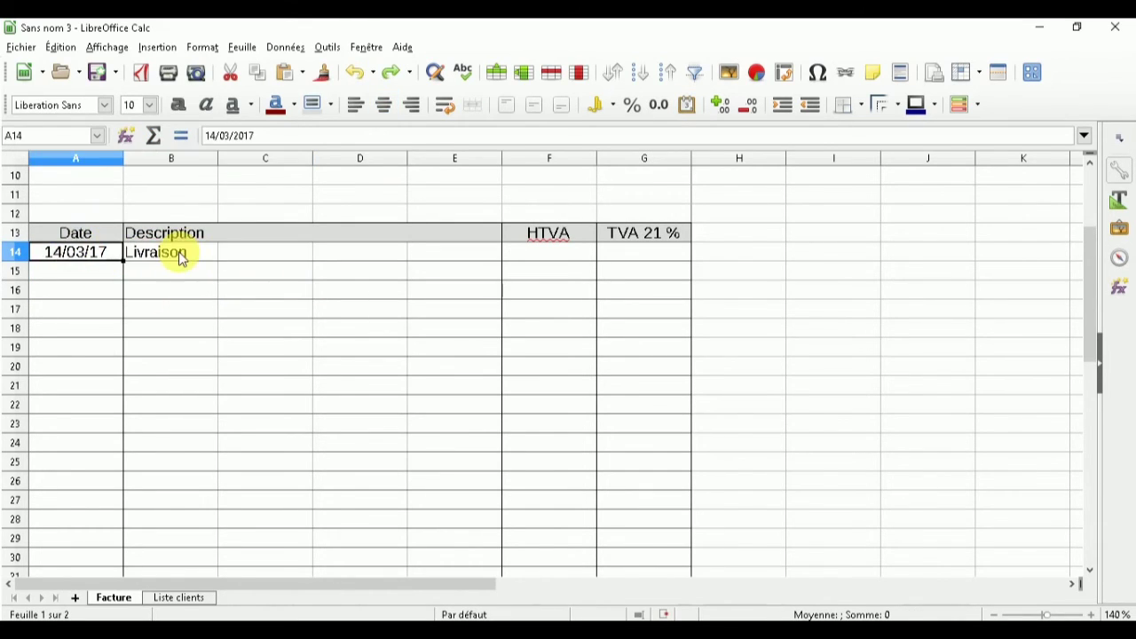
click(179, 252)
click(229, 254)
- Enter the HTVA amount 100 in F14 and start a formula in G14
key(Tab)
key(Tab)
key(Tab)
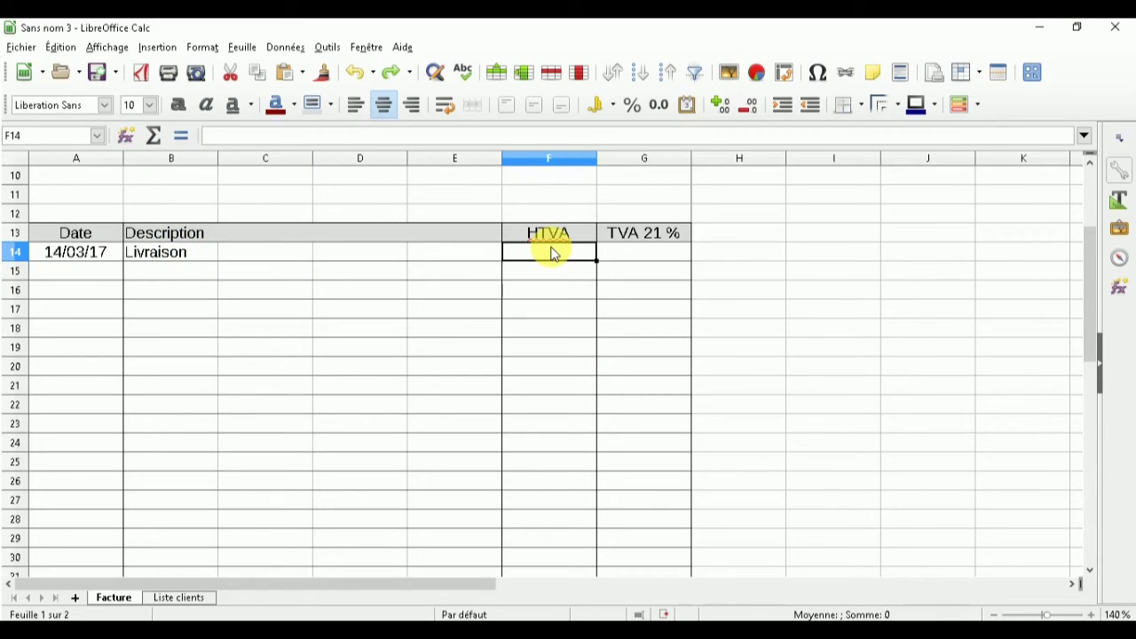
text(100)
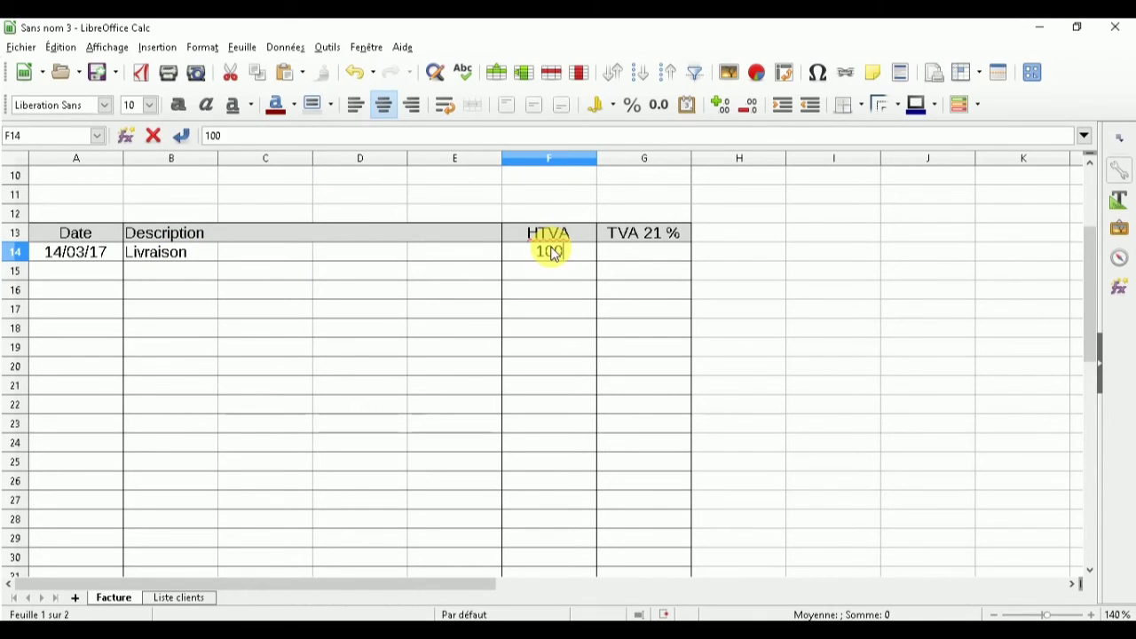
click(611, 252)
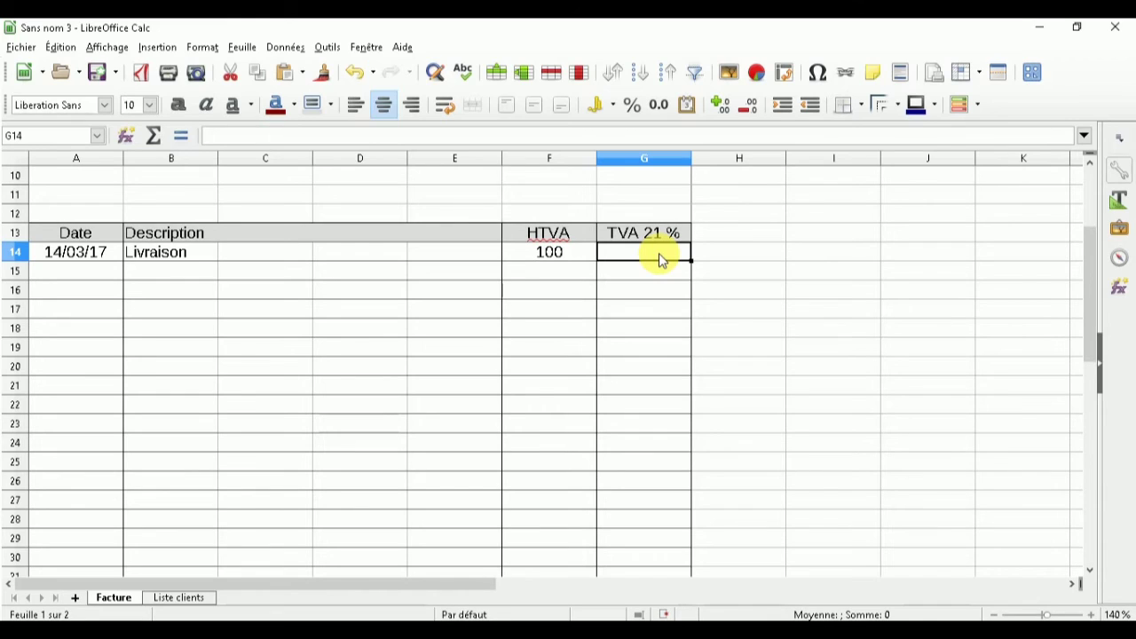
text(=)
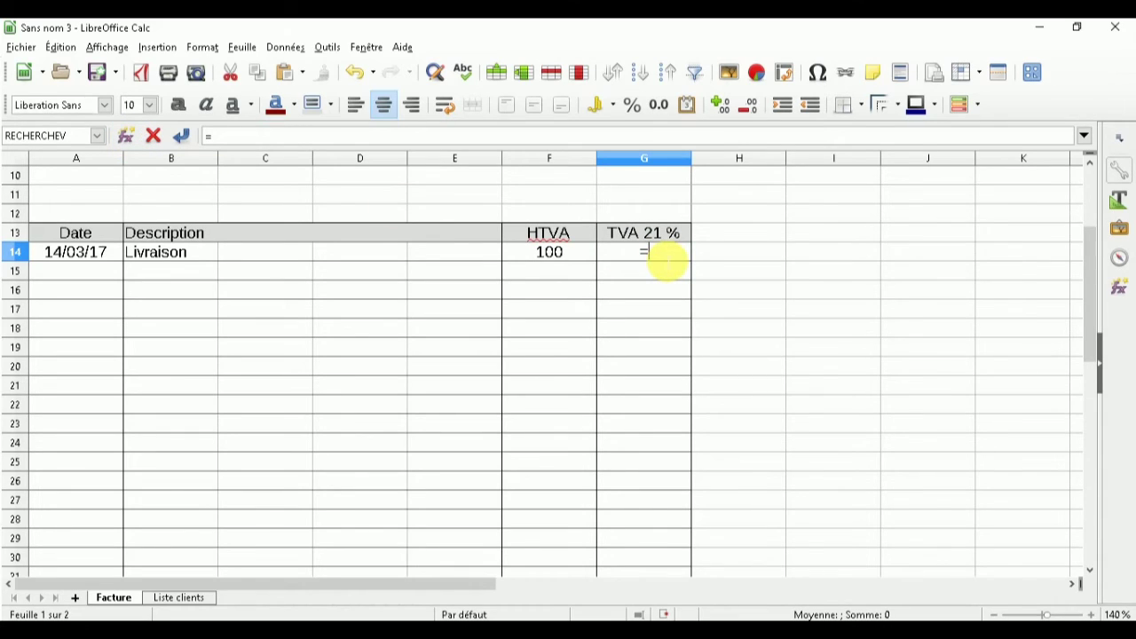
- Complete G14 as =F14*0,21 so the first row's TVA shows 21
click(574, 258)
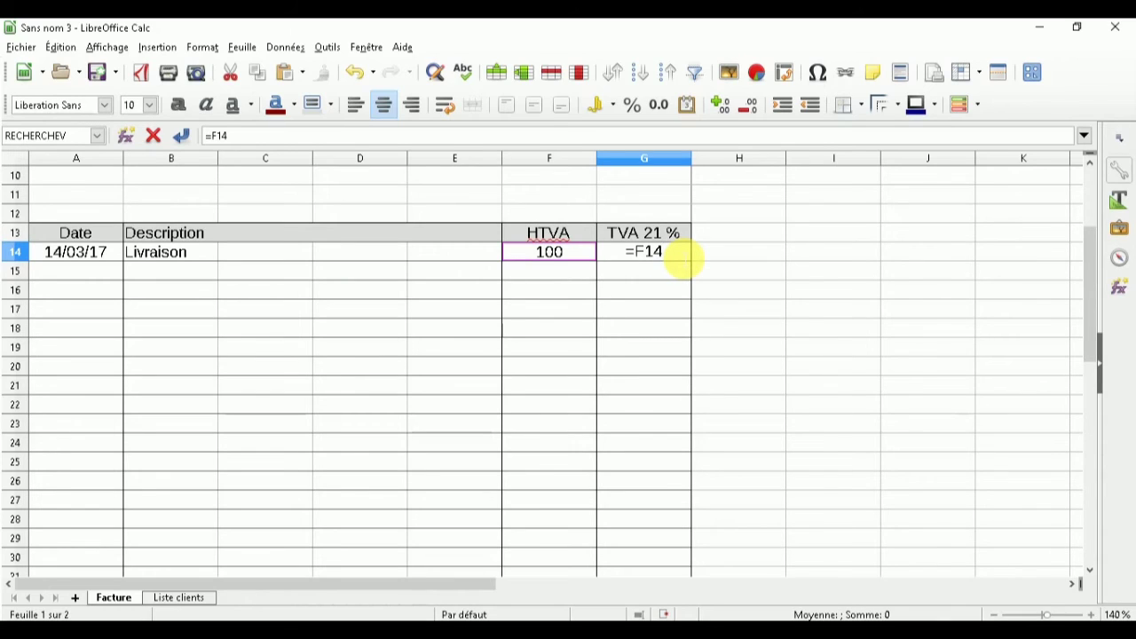
text(*0,)
text(21)
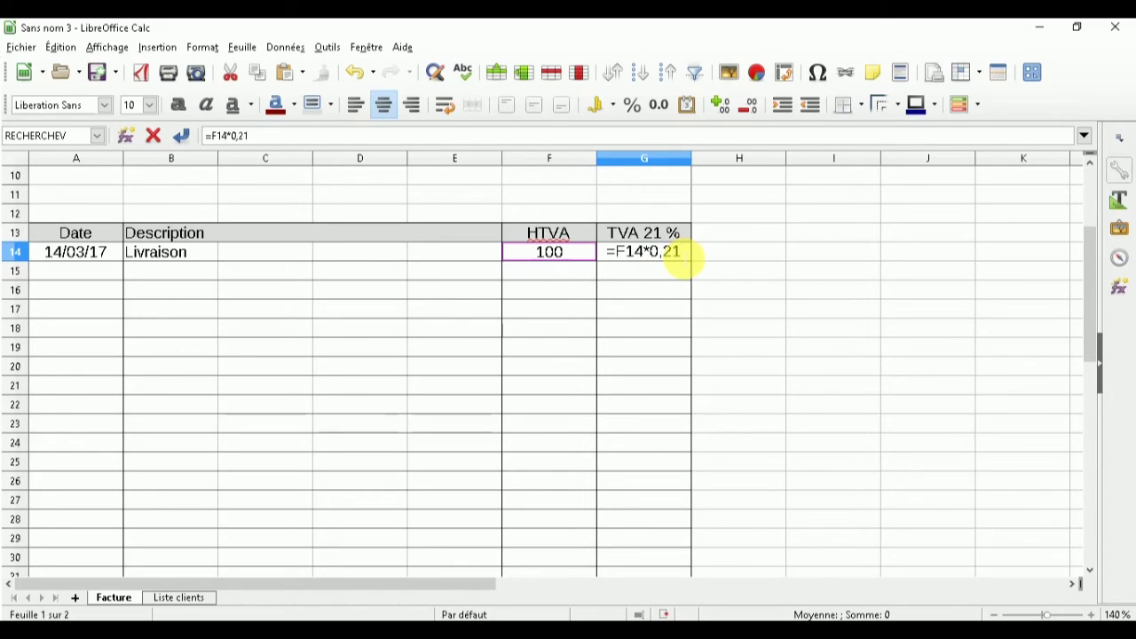
click(651, 252)
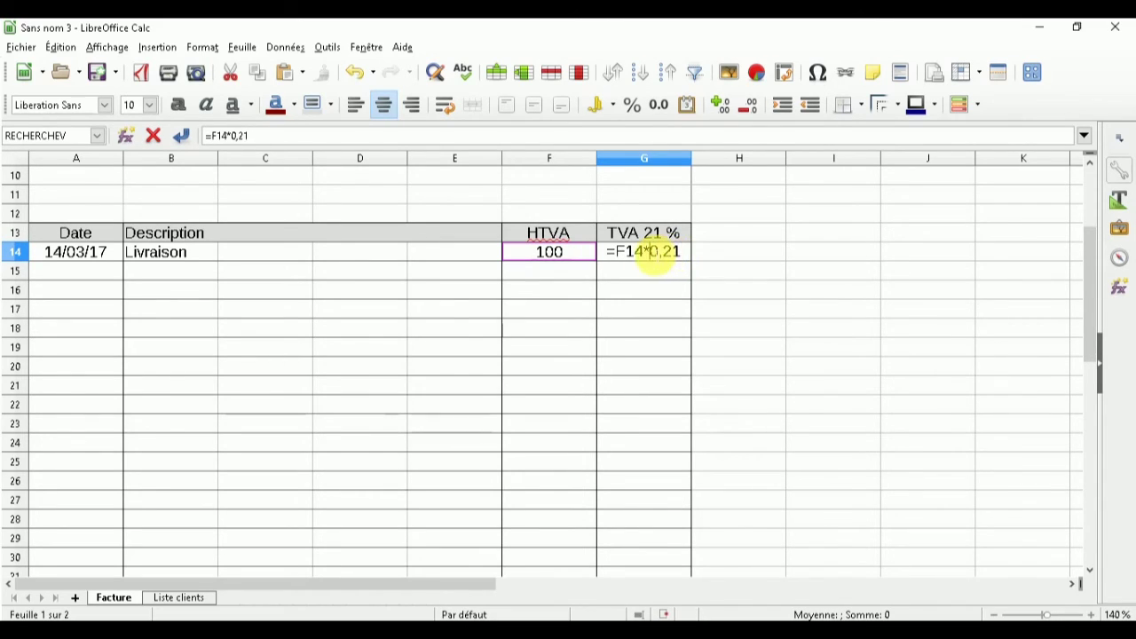
click(681, 252)
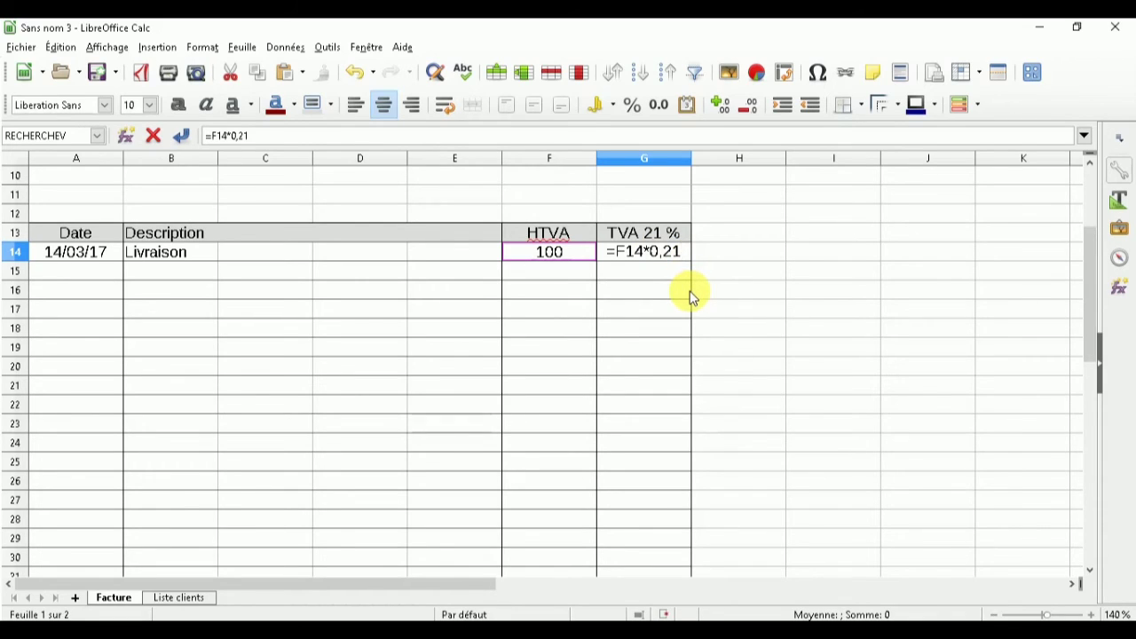
key(Return)
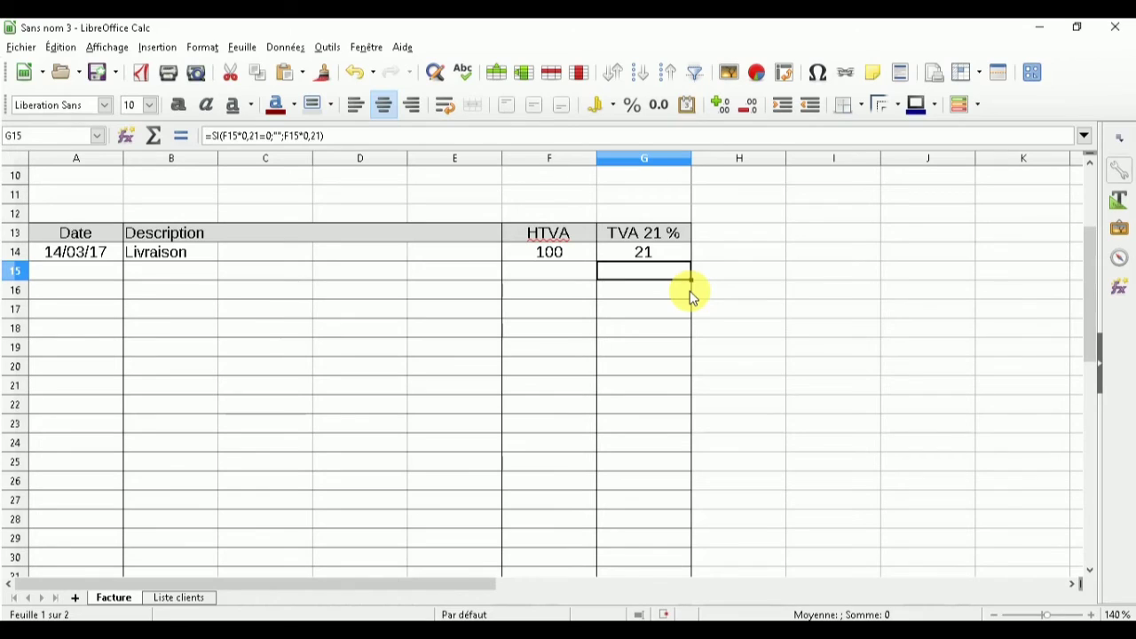
click(618, 252)
click(636, 290)
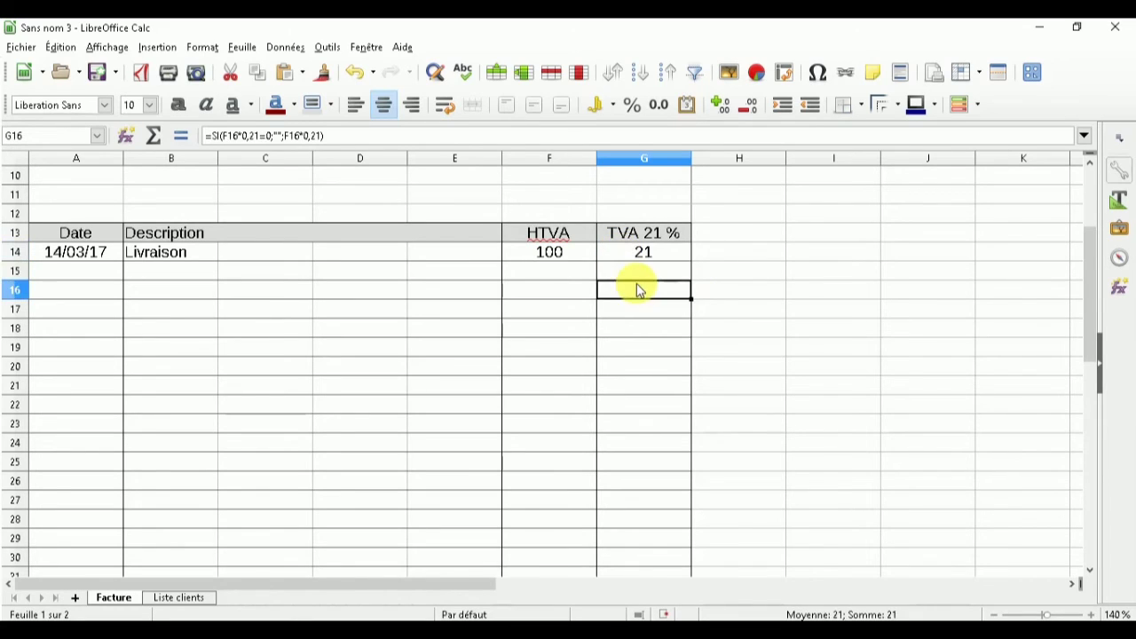
click(636, 272)
click(655, 255)
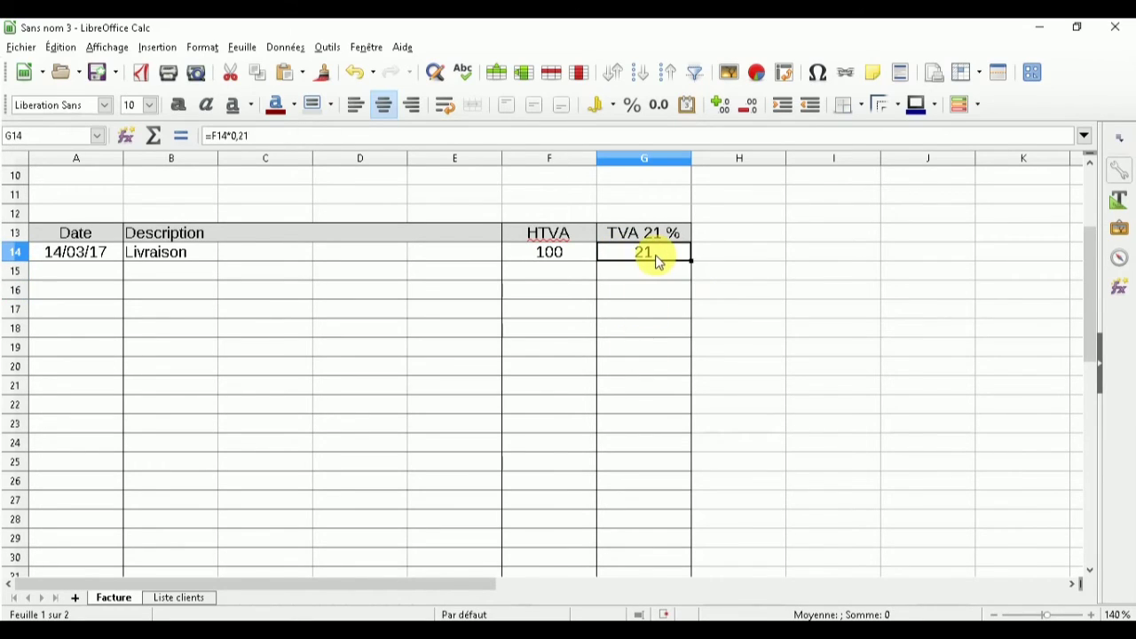
- Fill the =F14*0,21 TVA formula from G14 down through G36
drag(1089, 266, 1098, 286)
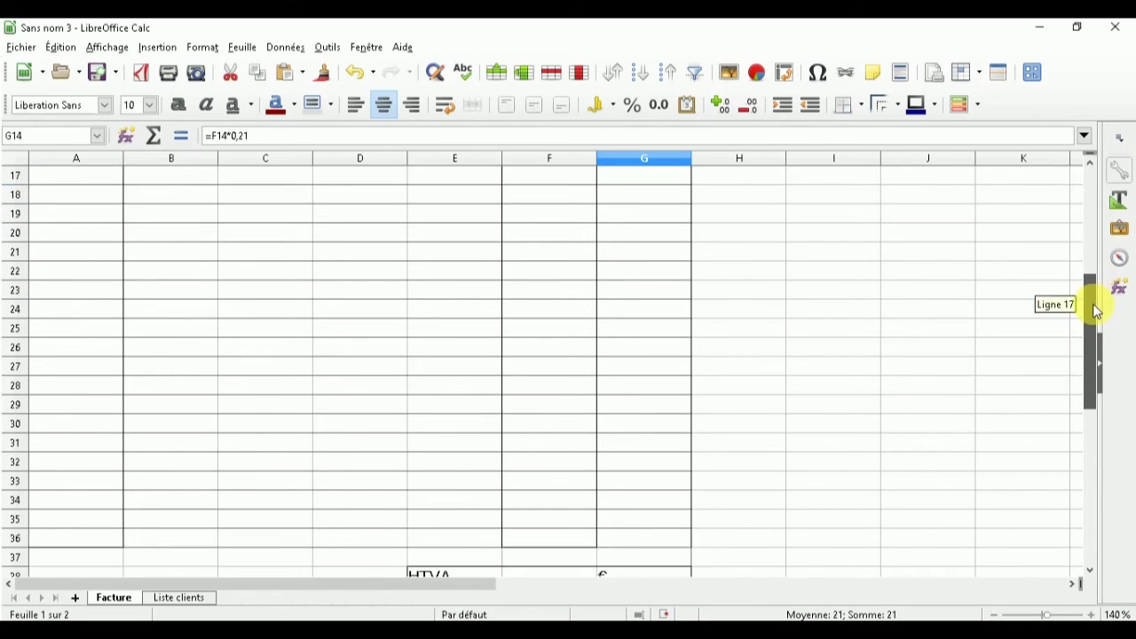
mouse_move(1098, 286)
mouse_down()
mouse_move(1093, 298)
mouse_move(1094, 261)
mouse_up()
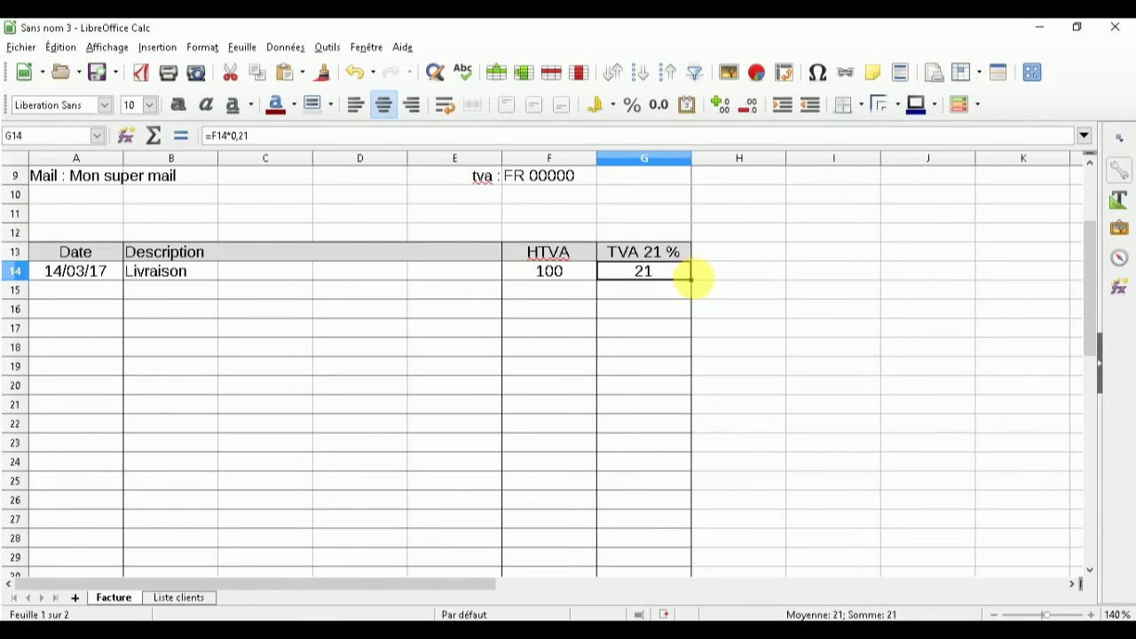
mouse_move(690, 279)
mouse_down()
mouse_move(700, 482)
mouse_move(661, 96)
mouse_move(661, 303)
mouse_up()
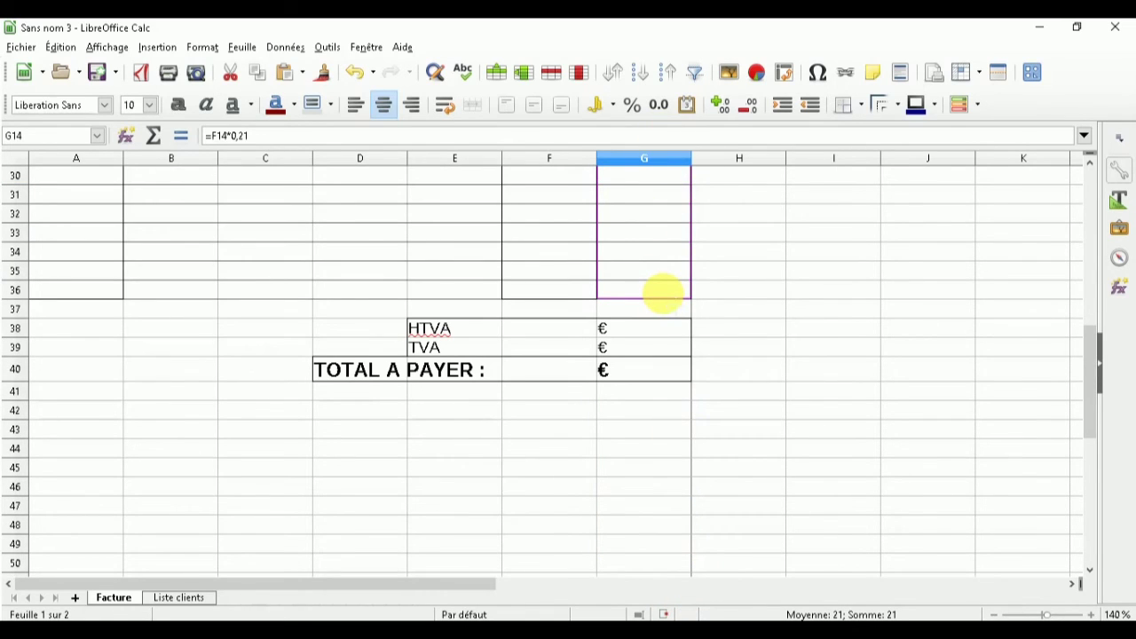
drag(663, 292, 665, 297)
mouse_move(1090, 382)
mouse_down()
mouse_move(1090, 253)
mouse_move(1065, 278)
mouse_up()
click(656, 233)
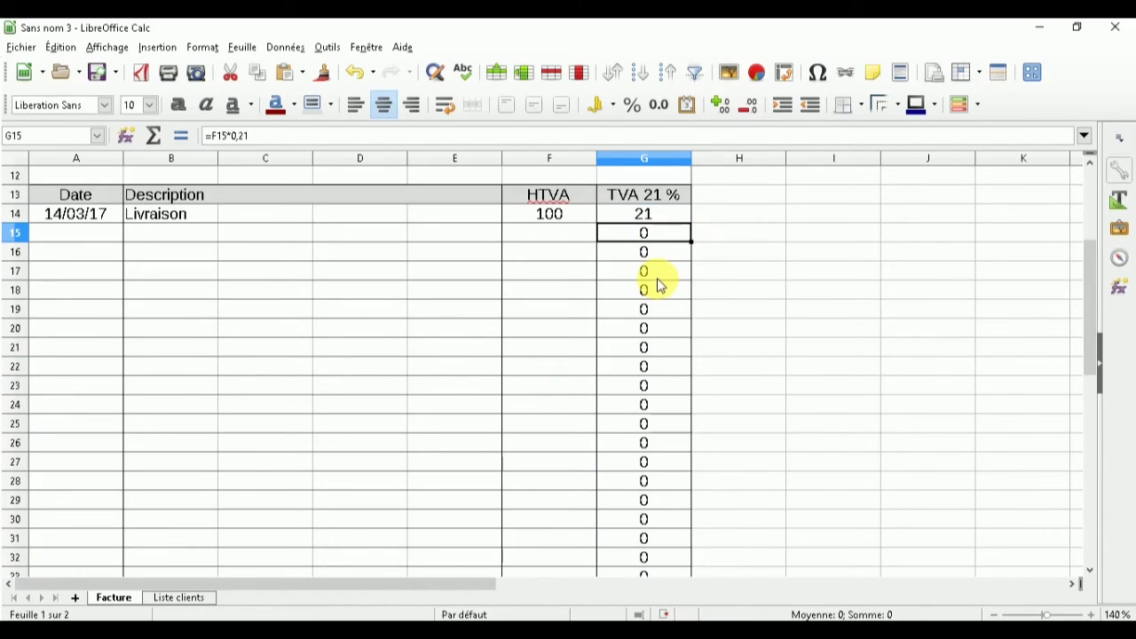
- Fill row 15 with the date 15/03/17 and the description Livraison 2
click(562, 235)
click(59, 234)
click(526, 238)
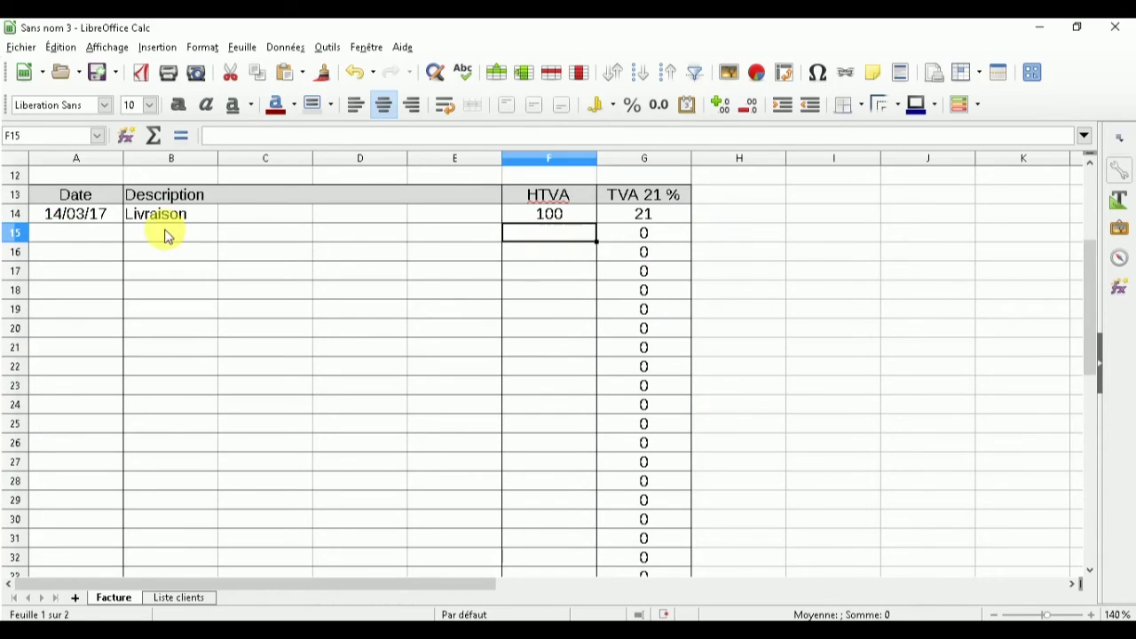
click(53, 233)
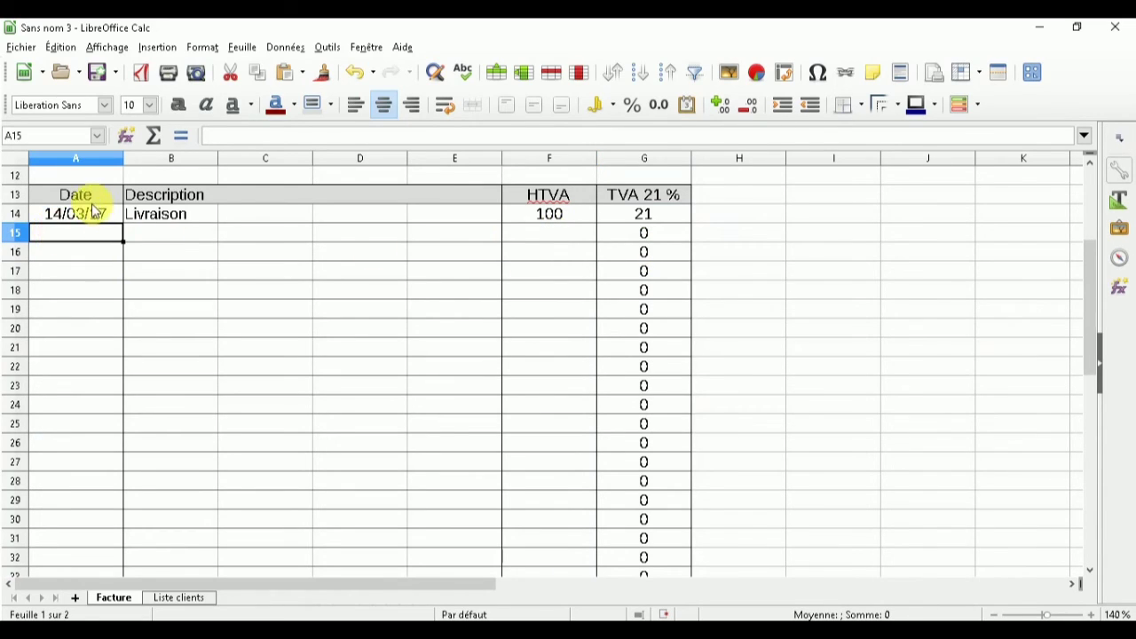
click(76, 213)
mouse_move(121, 224)
mouse_down()
mouse_move(166, 243)
mouse_move(218, 238)
mouse_move(186, 234)
mouse_up()
click(165, 218)
double_click(196, 234)
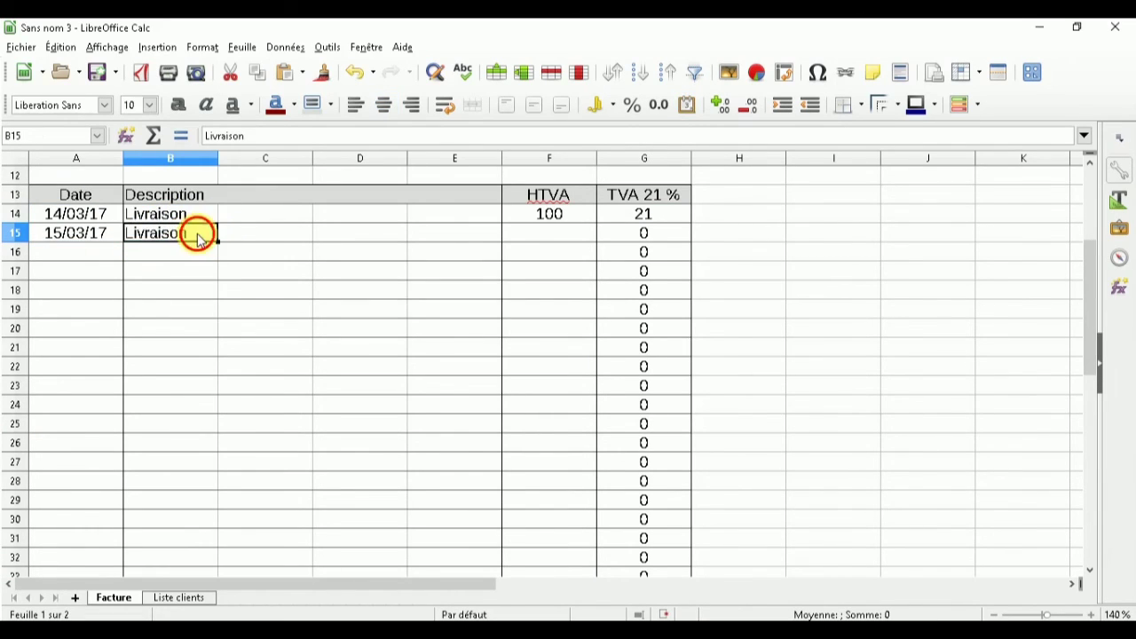
text( 2)
click(360, 252)
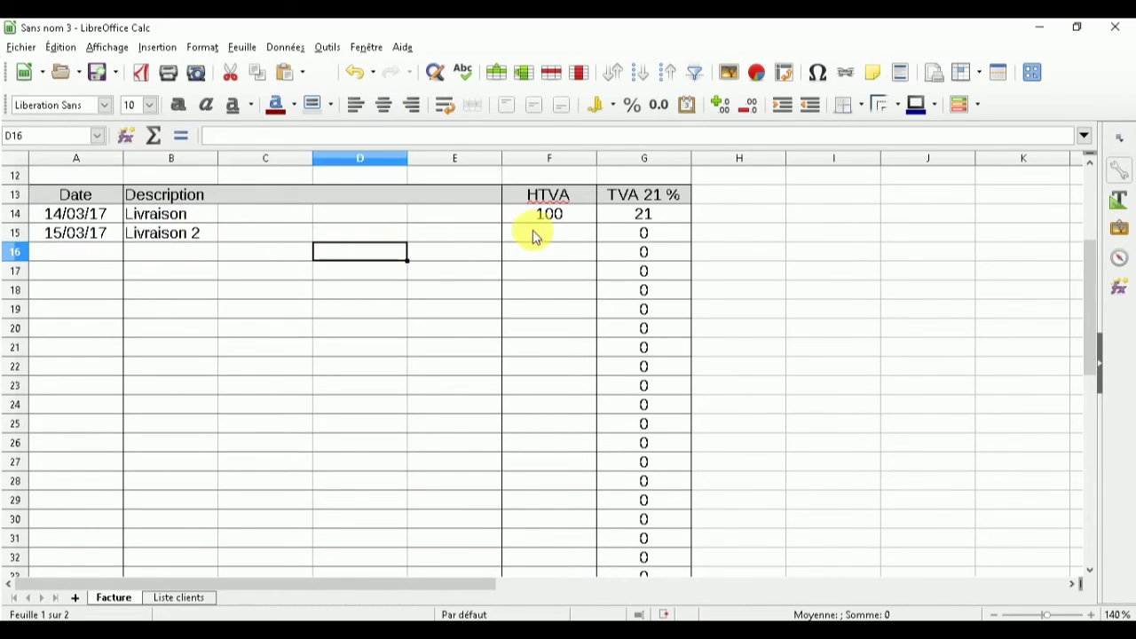
- Enter 50 as row 15's HTVA amount, check its 10,5 TVA, then scroll to the totals
double_click(537, 234)
text(50)
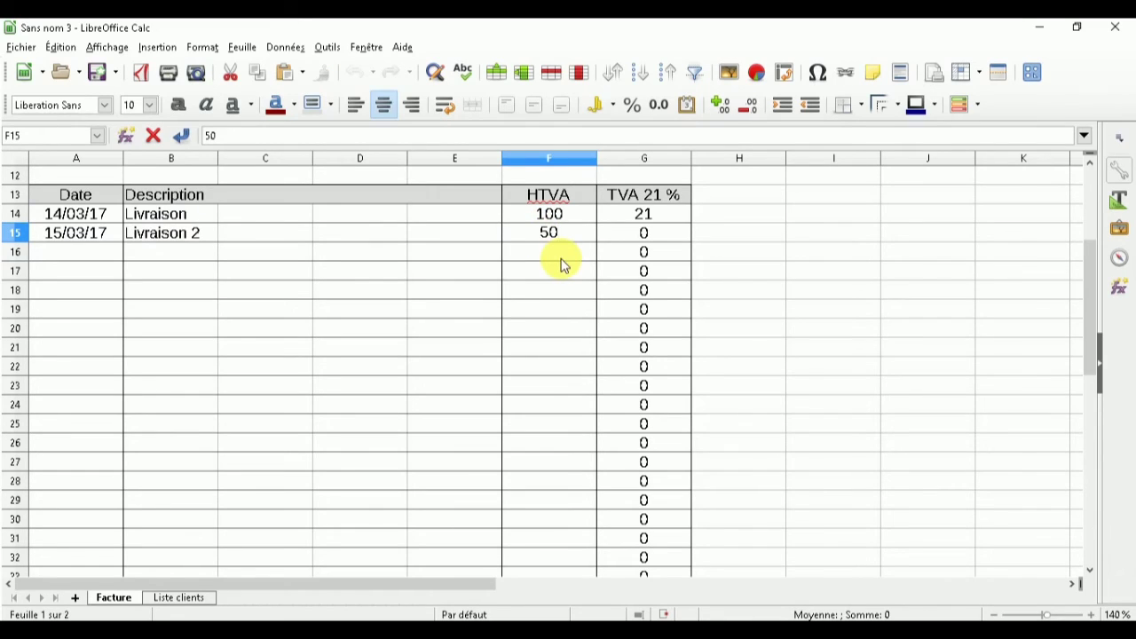
key(Return)
click(671, 239)
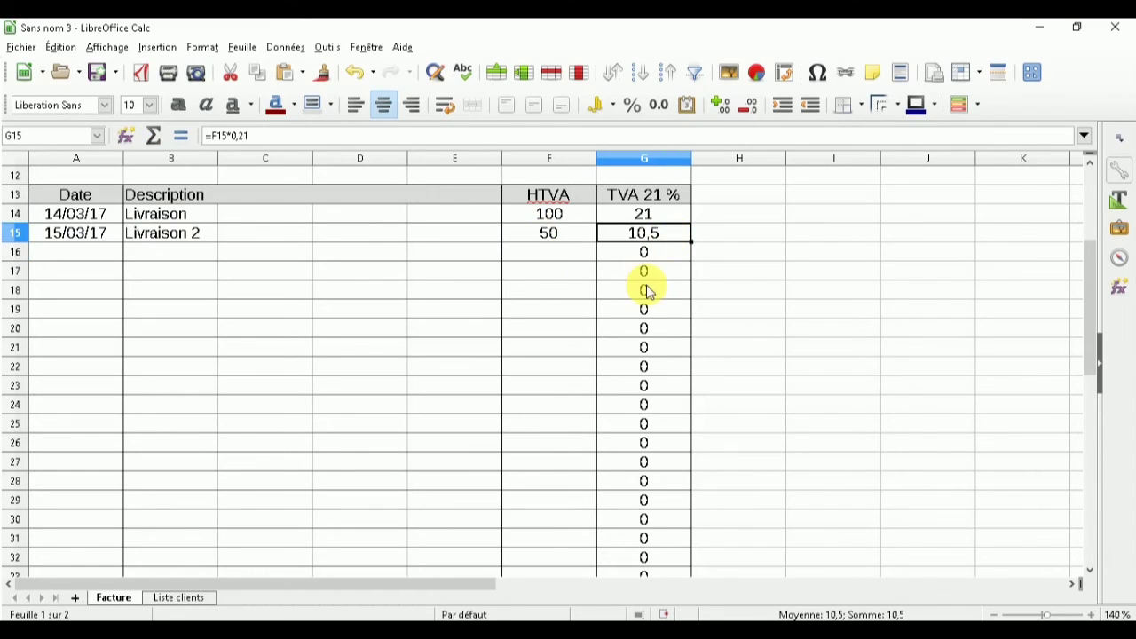
click(662, 216)
click(679, 232)
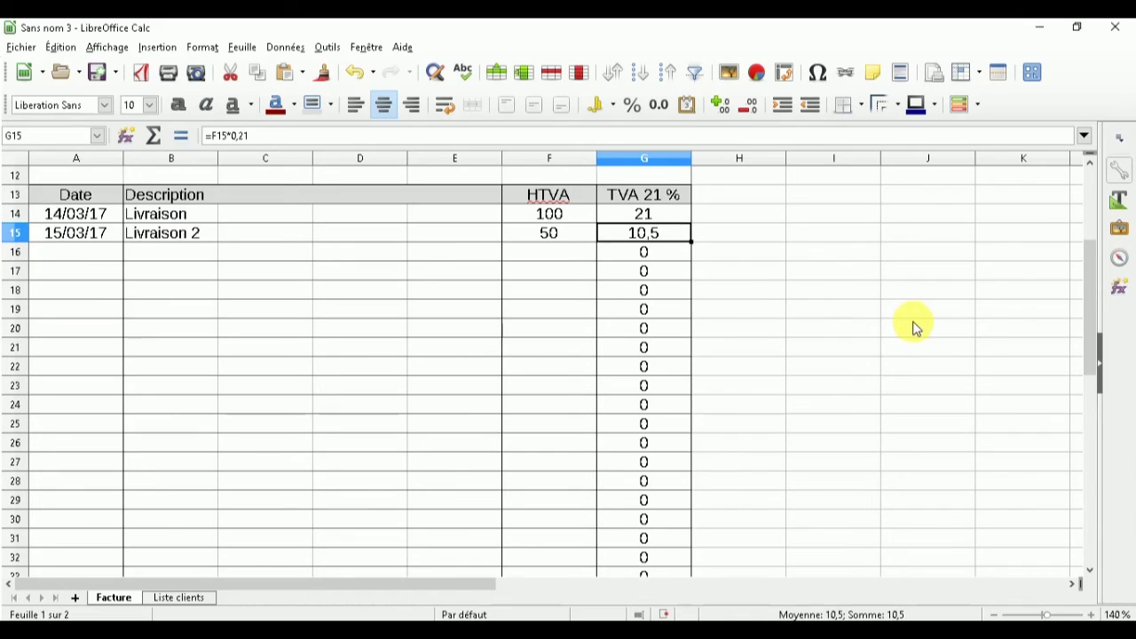
scroll(977, 338, down, 1)
drag(1091, 307, 1091, 368)
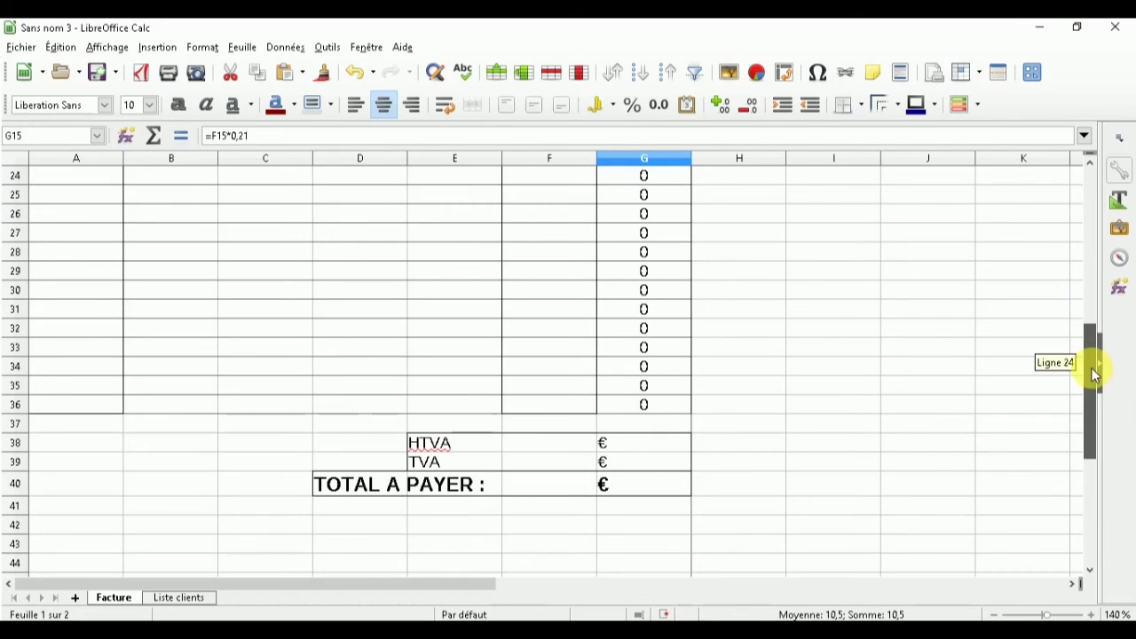
- Set the HTVA total in F38 to =SOMME(F14:F36), giving 150
click(564, 449)
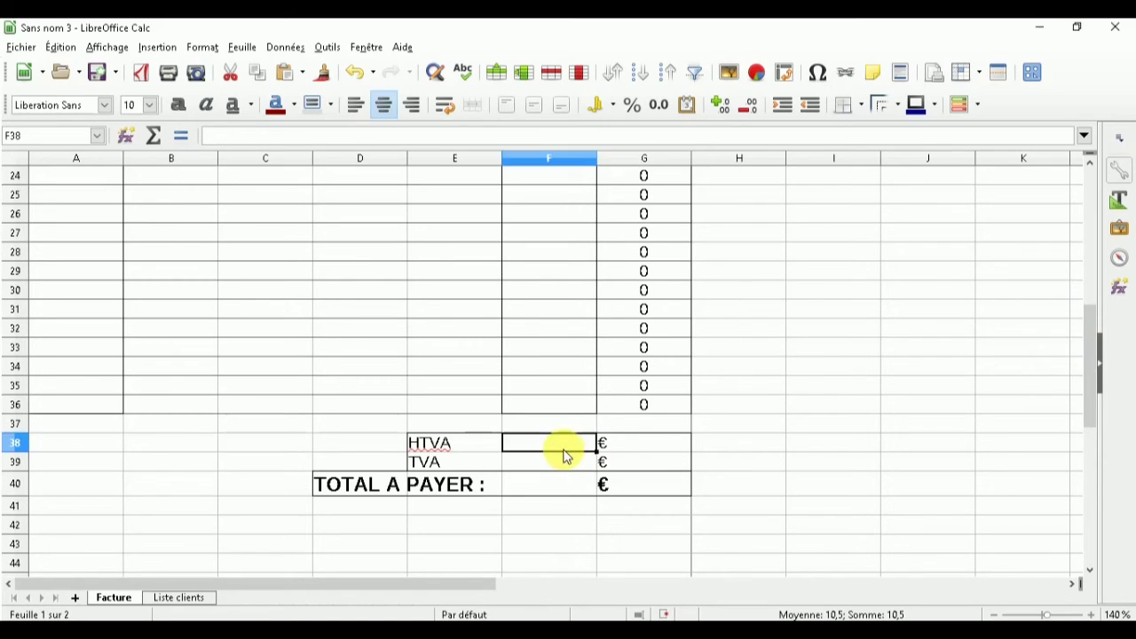
double_click(564, 455)
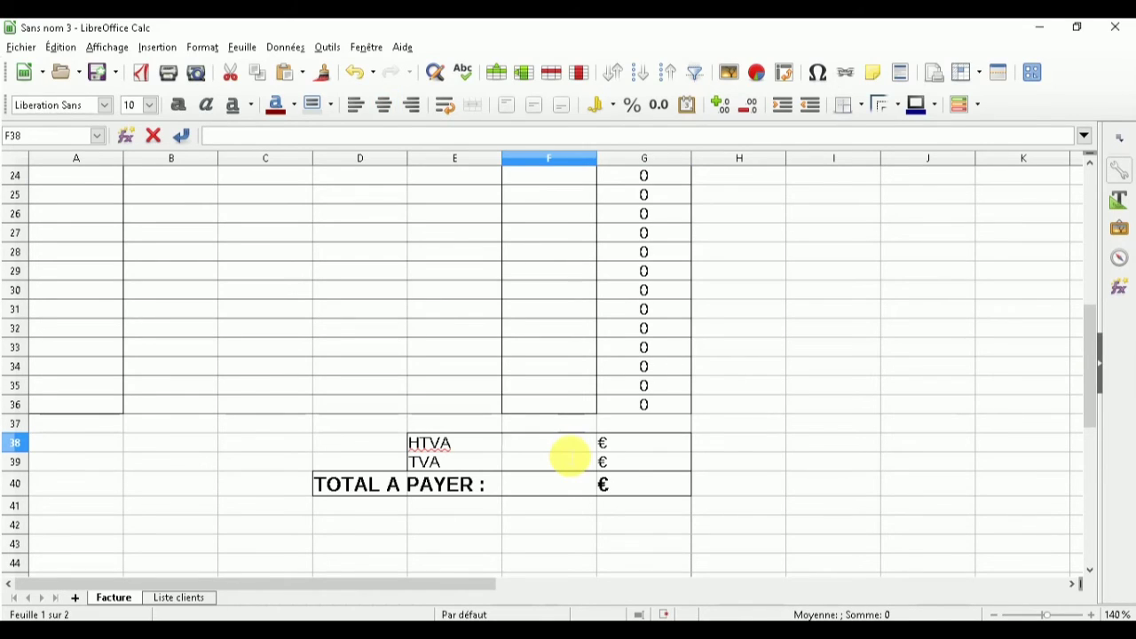
text(=)
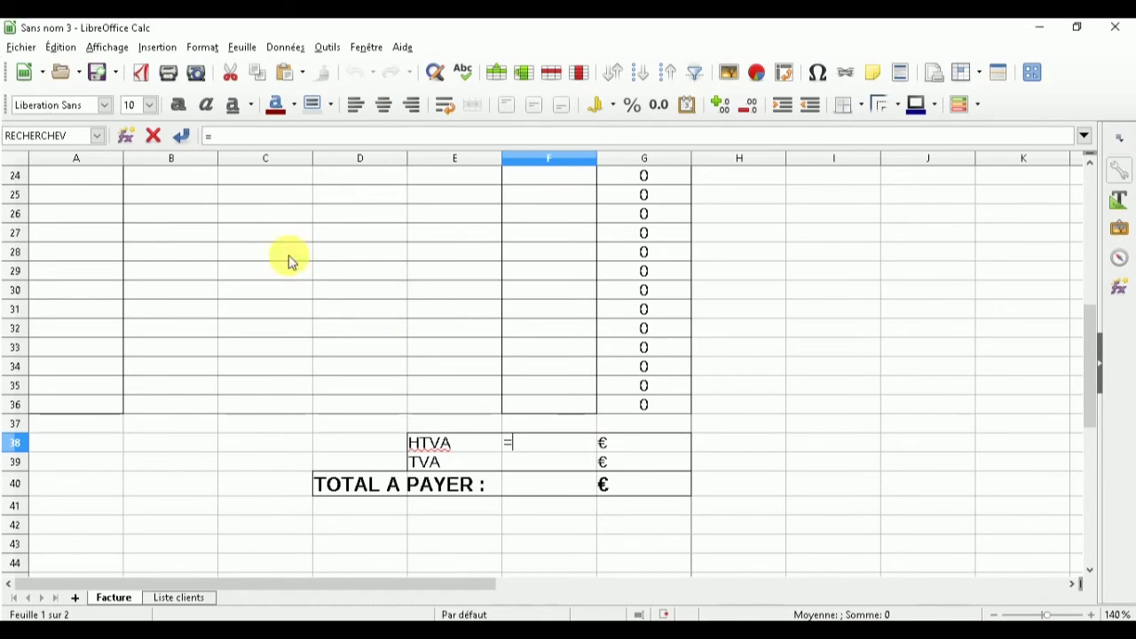
click(125, 136)
click(453, 286)
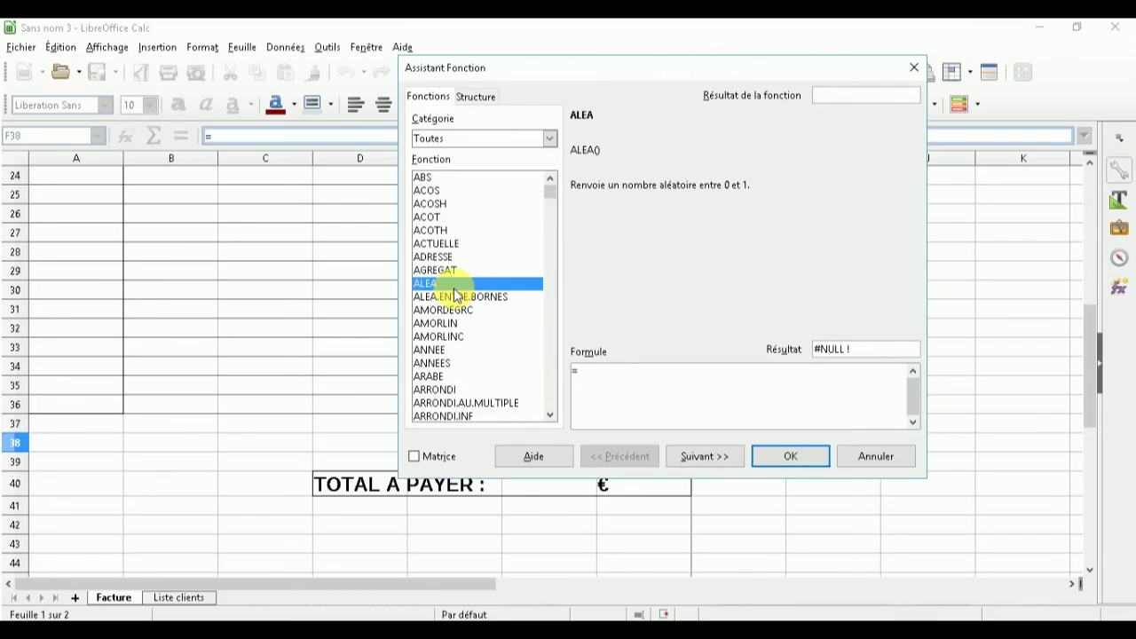
key(s)
click(450, 310)
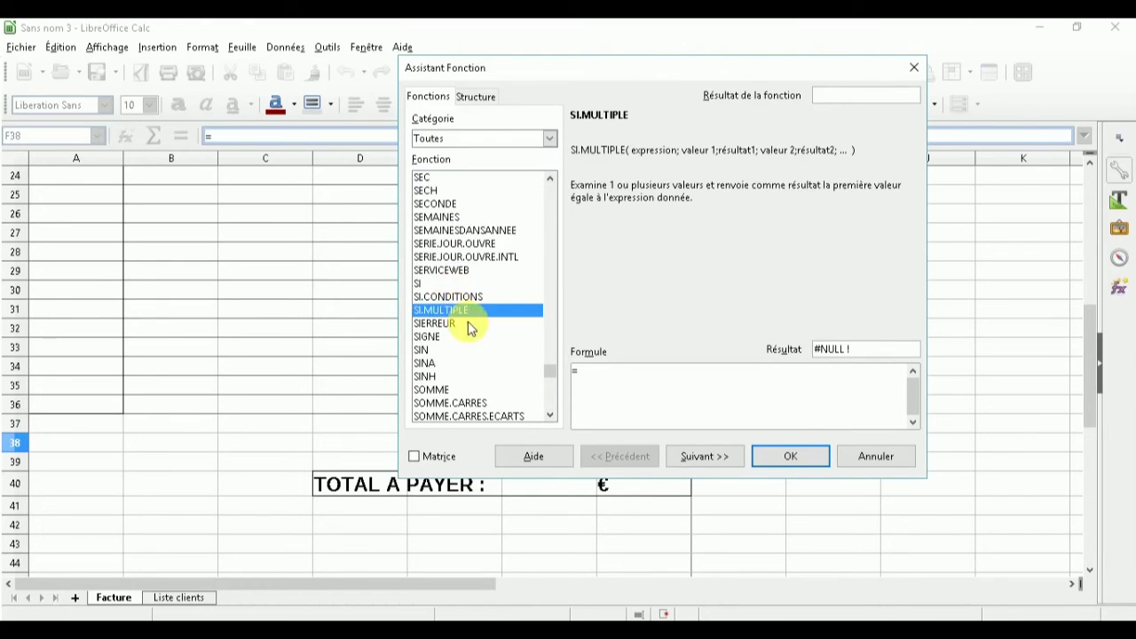
scroll(458, 328, down, 1)
click(466, 350)
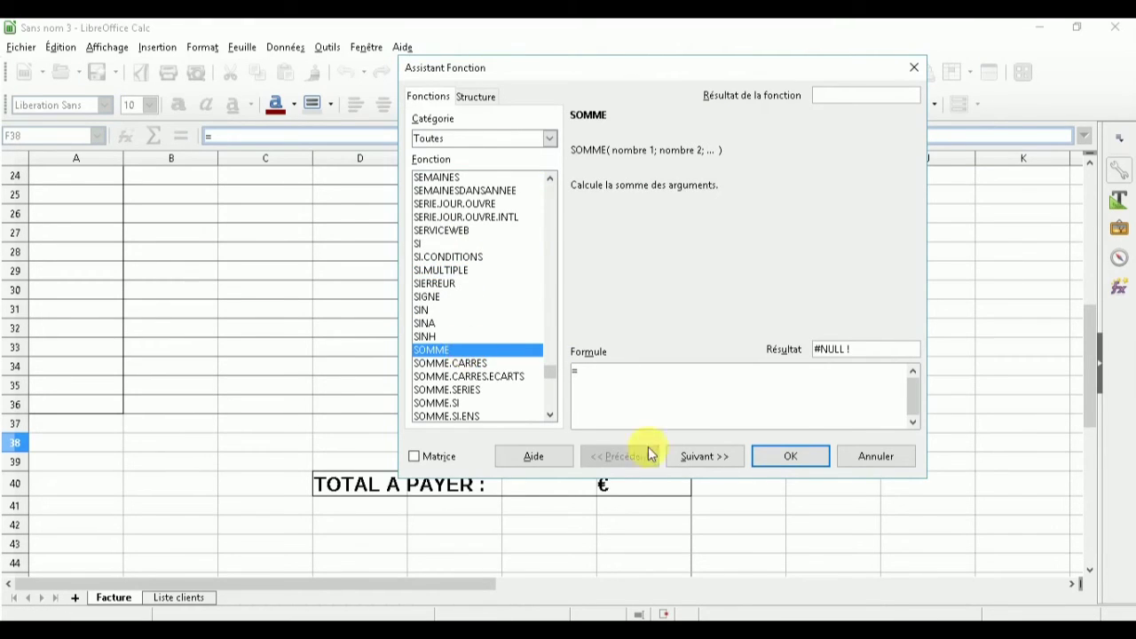
click(697, 457)
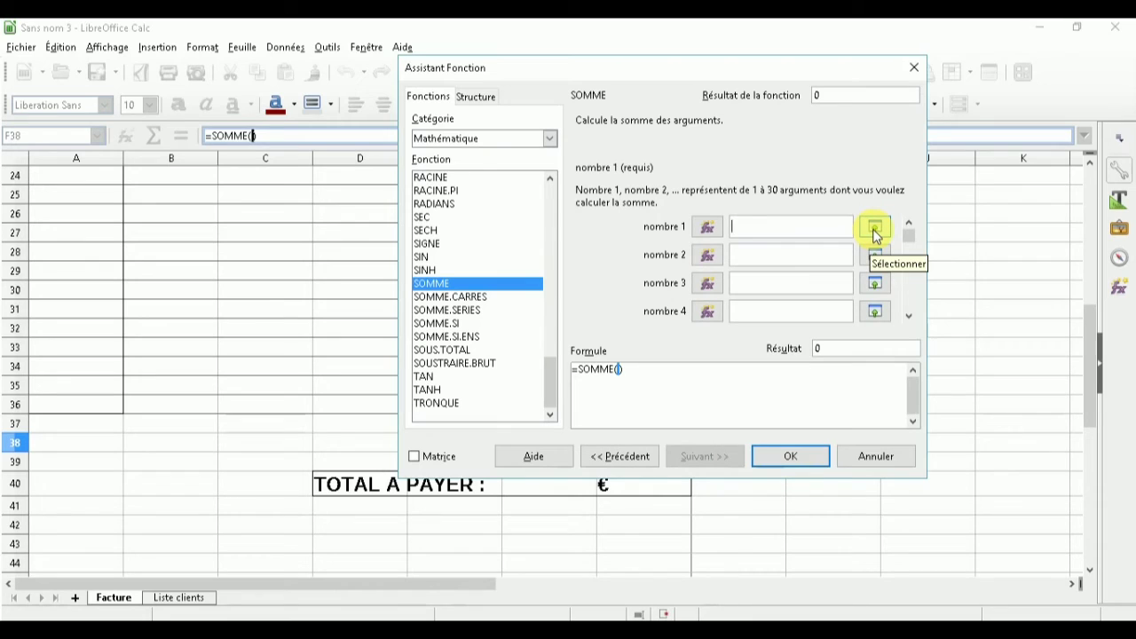
click(875, 233)
drag(1089, 375, 1095, 299)
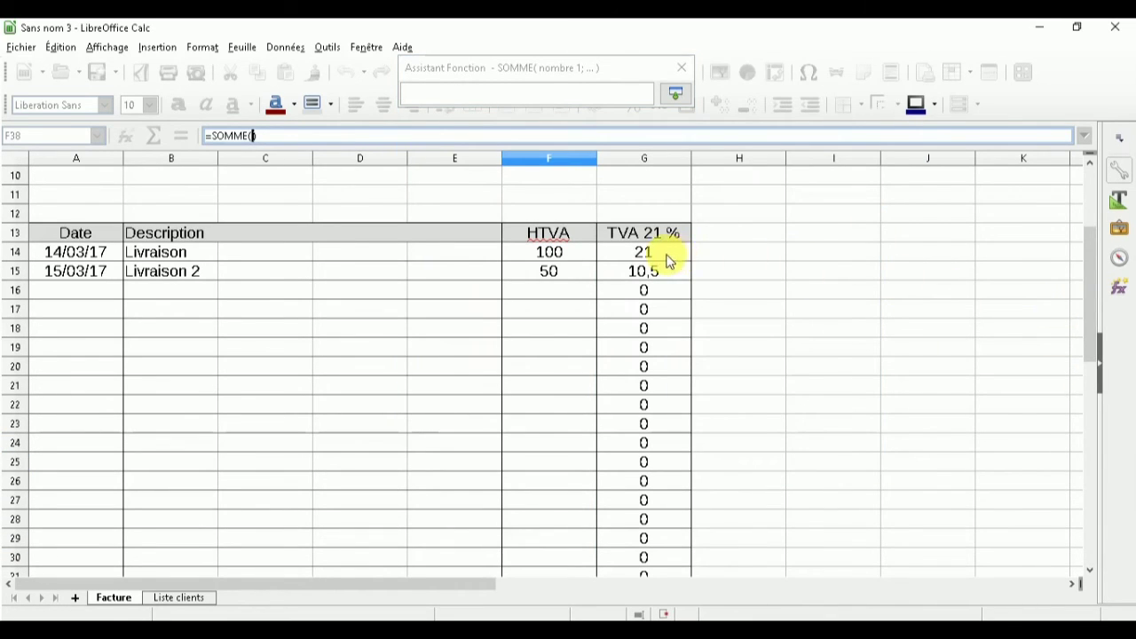
drag(580, 254, 574, 510)
click(522, 96)
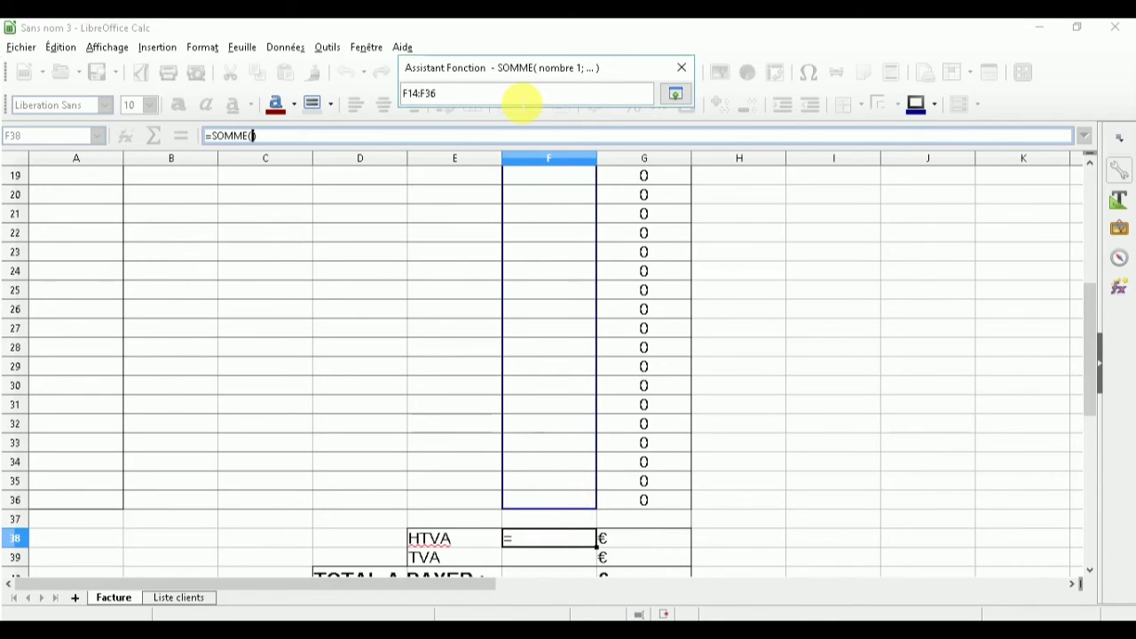
key(Return)
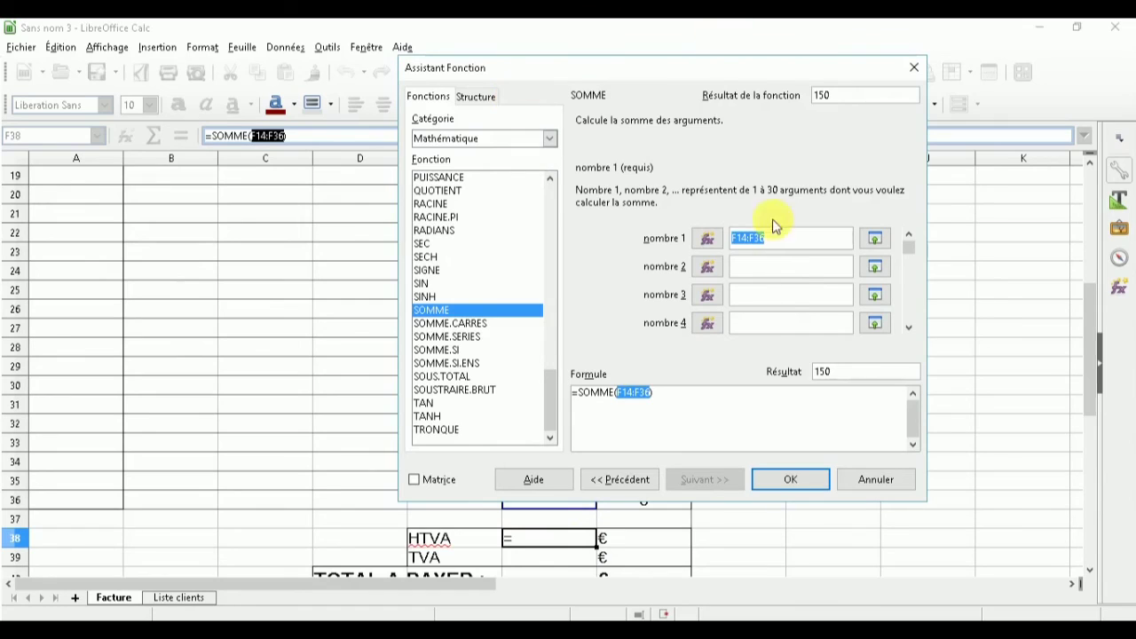
click(790, 480)
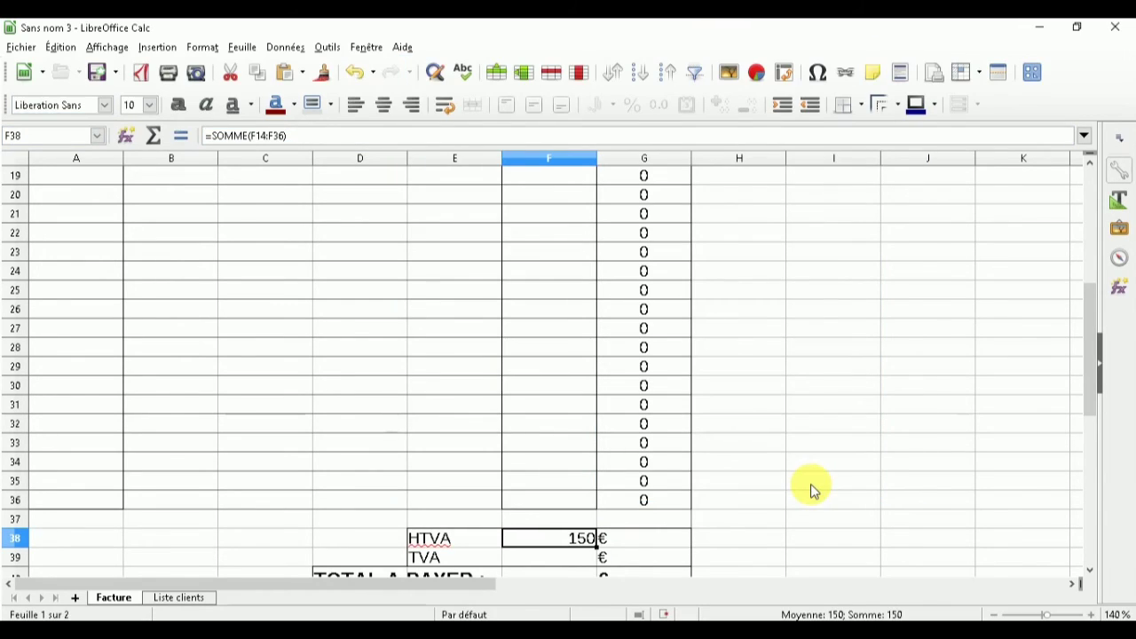
mouse_move(1085, 354)
mouse_down()
mouse_move(1095, 311)
mouse_move(1108, 406)
mouse_move(1108, 372)
mouse_up()
- Set the TVA total in F39 to =SOMME(G14:G36), giving 31,5
click(552, 502)
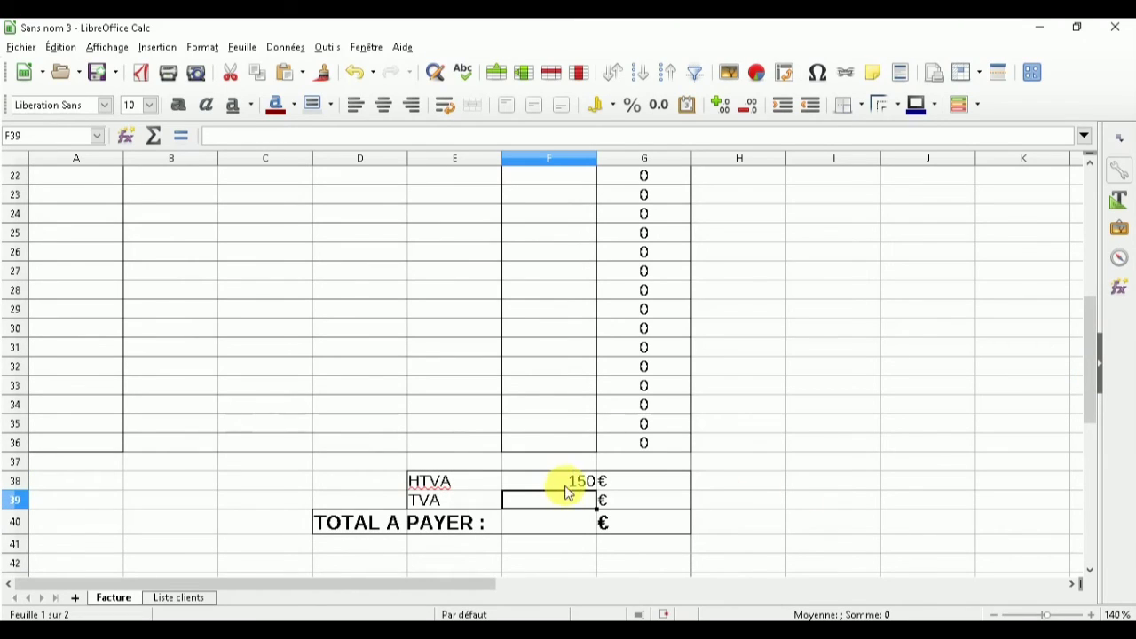
double_click(565, 503)
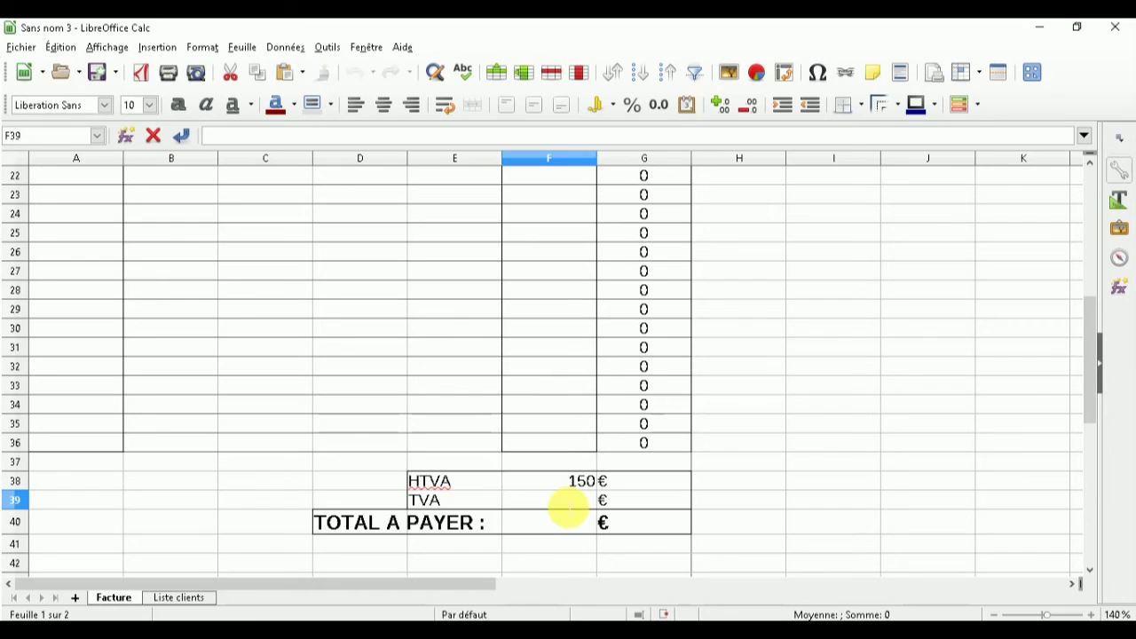
text(=)
click(126, 135)
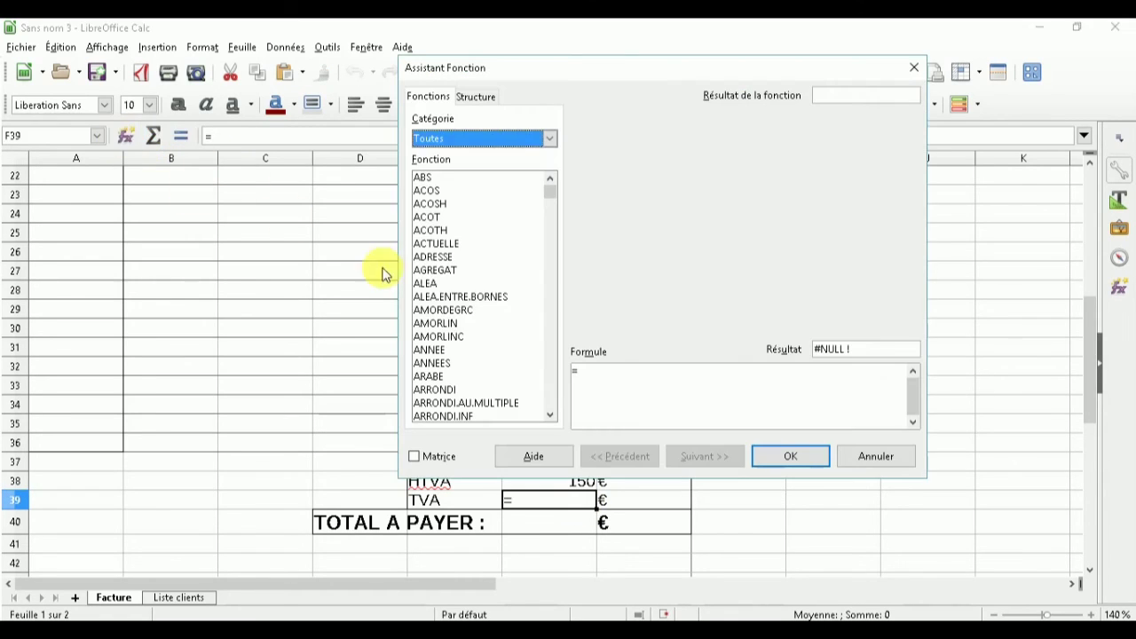
click(436, 284)
click(814, 475)
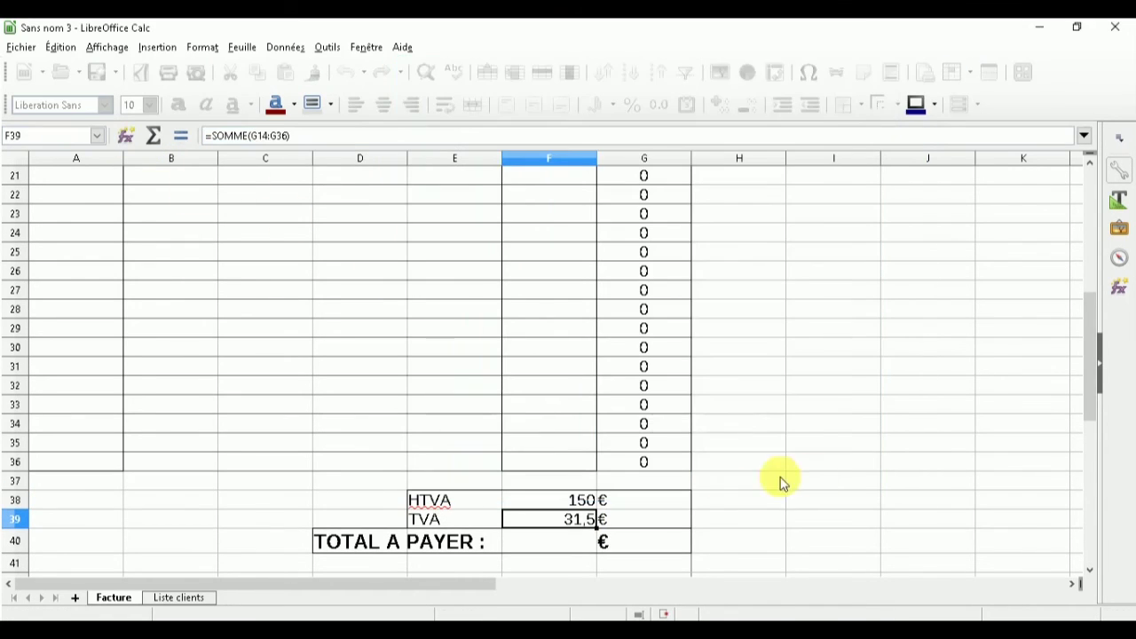
click(650, 526)
click(578, 522)
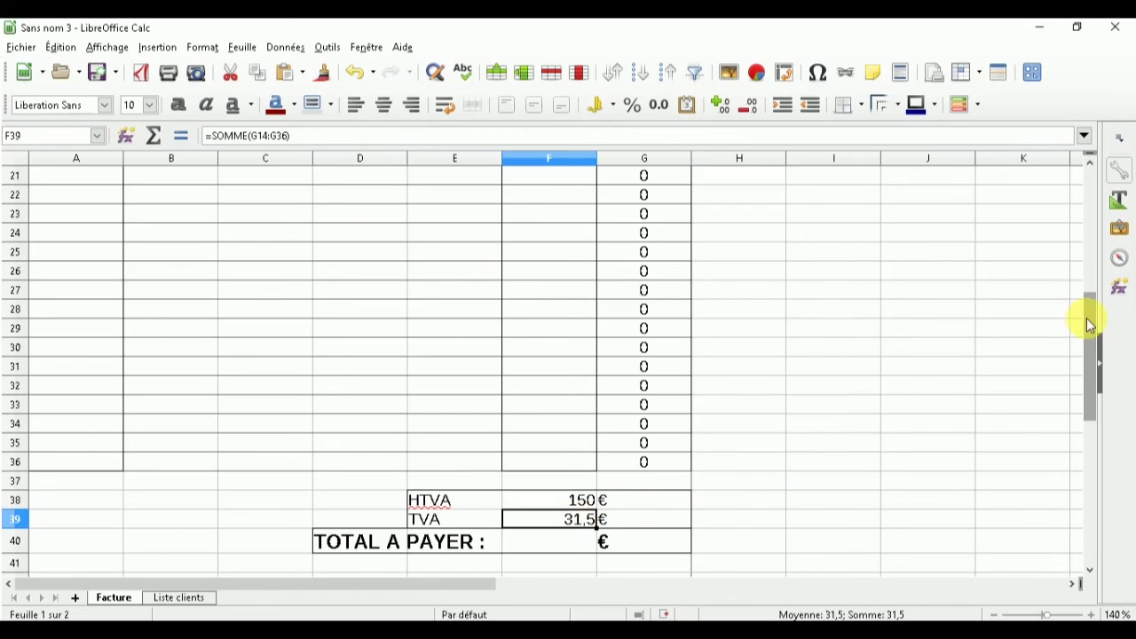
drag(1087, 317, 1081, 337)
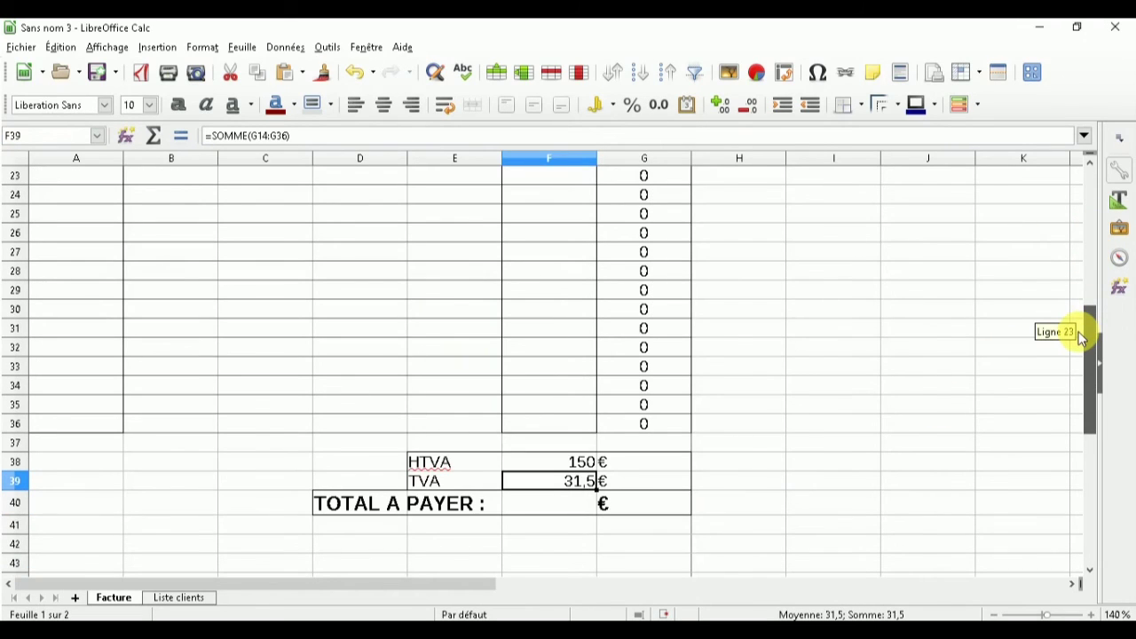
- Enter =somme(F38:F39) in F40 so TOTAL A PAYER shows 181,5€
click(541, 506)
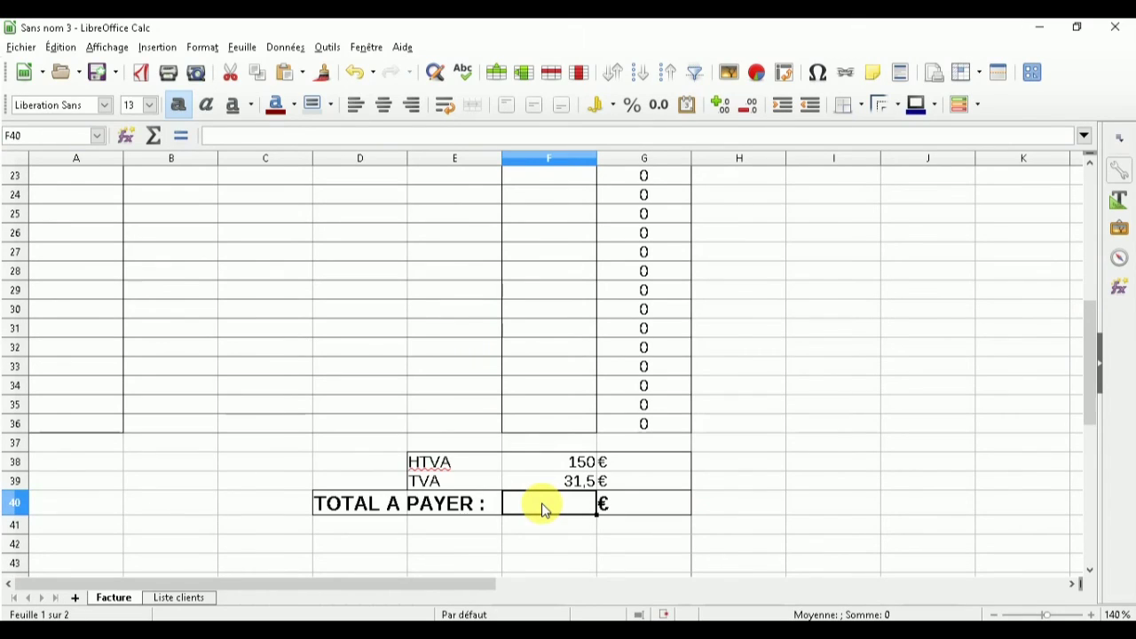
drag(566, 464, 565, 485)
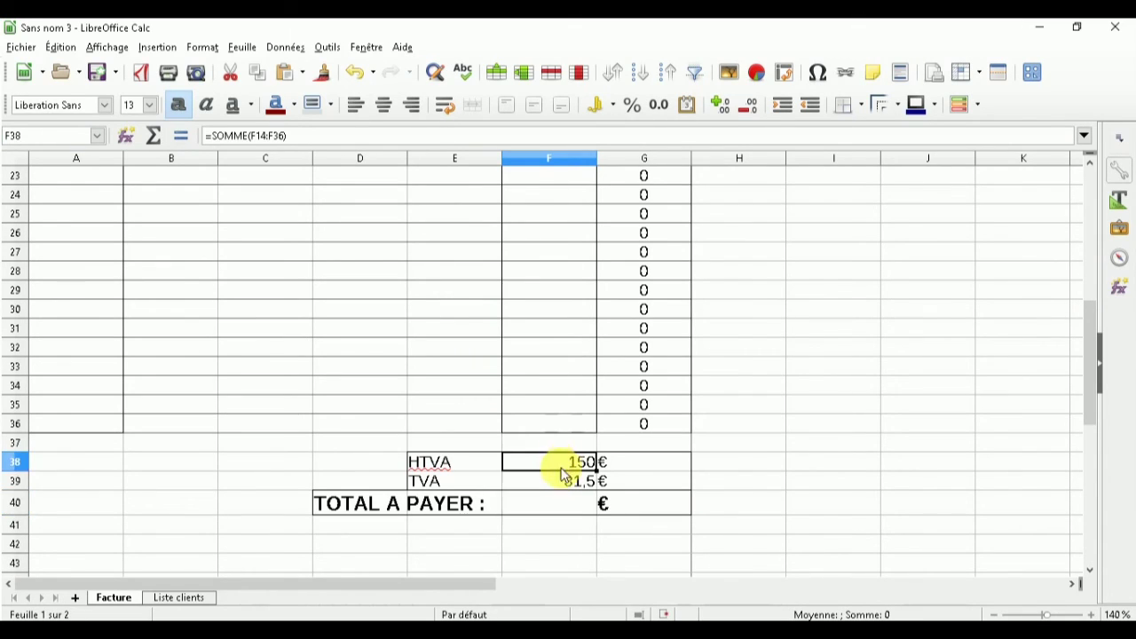
click(555, 510)
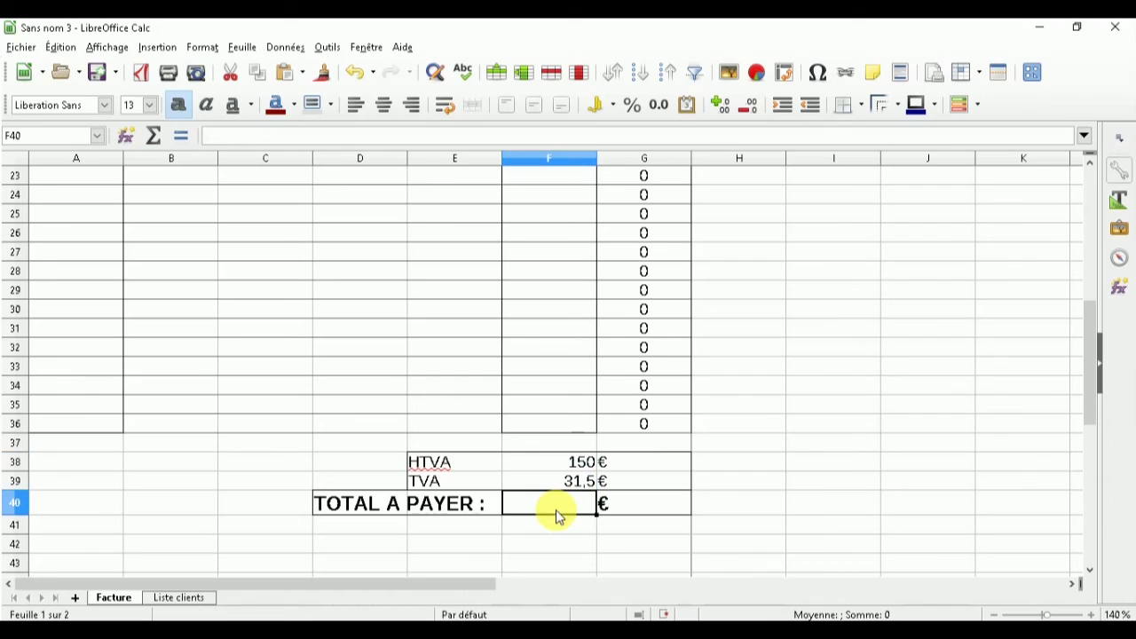
text(=)
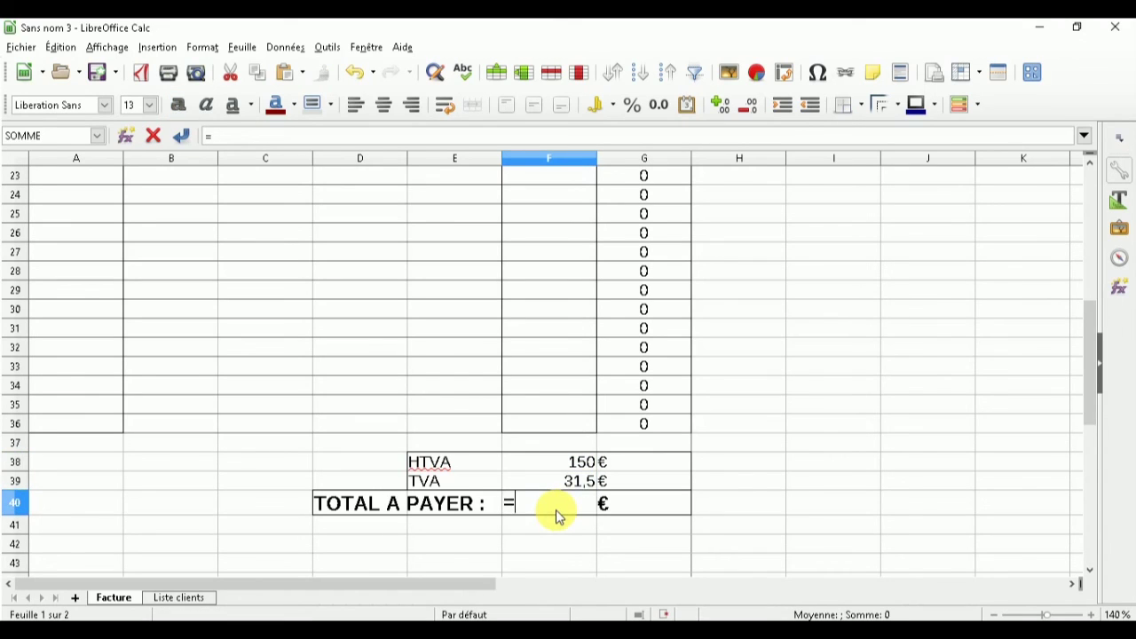
text(somme()
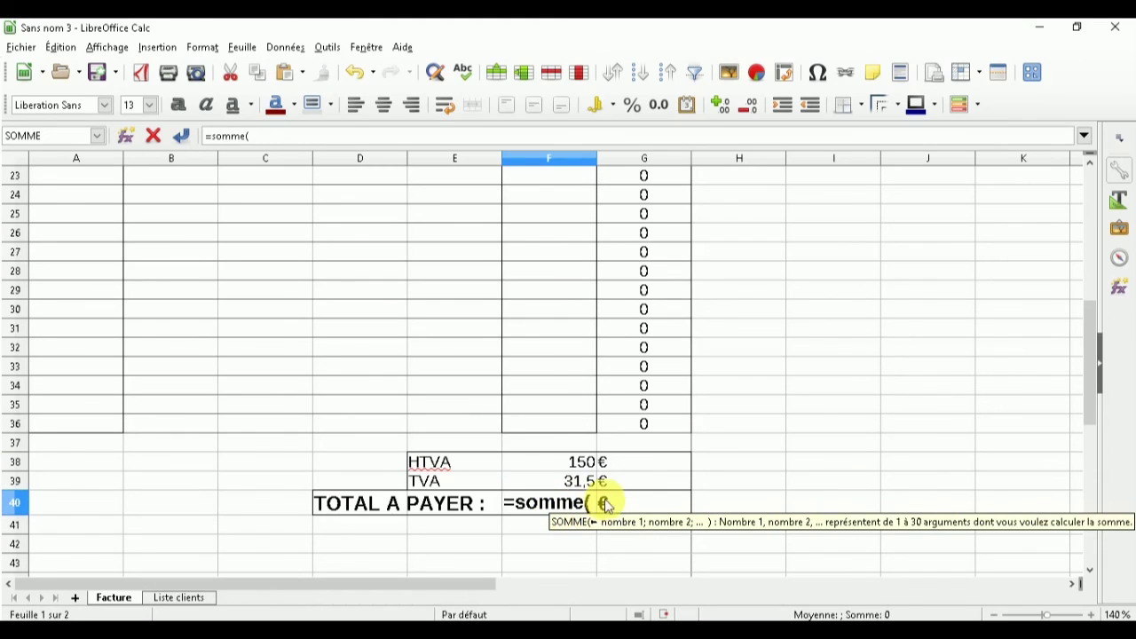
drag(591, 467, 589, 485)
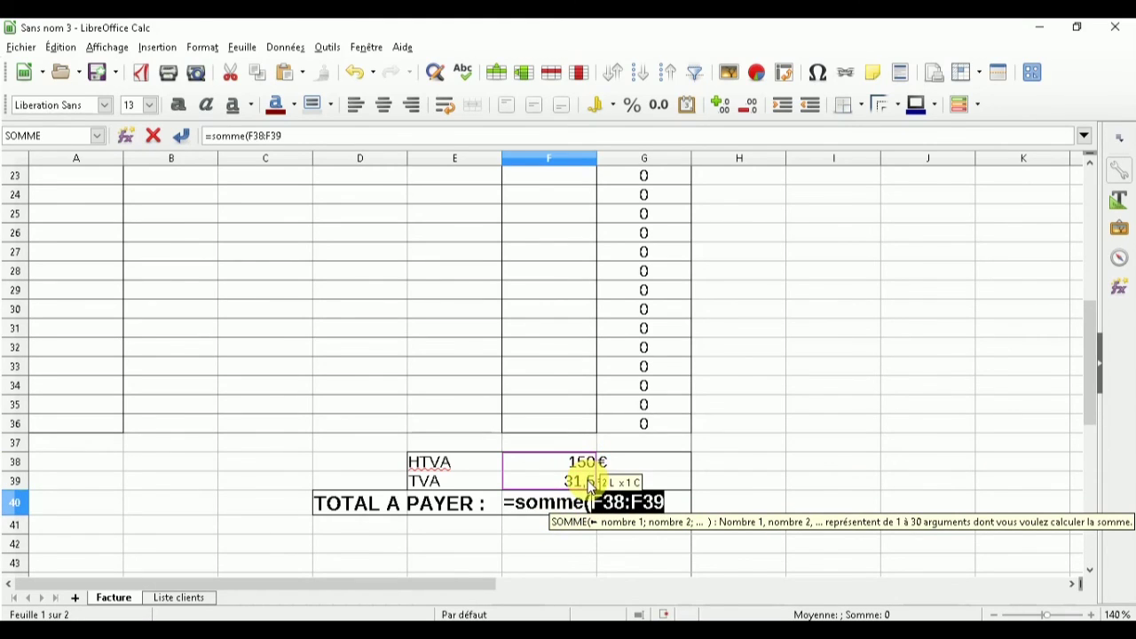
text())
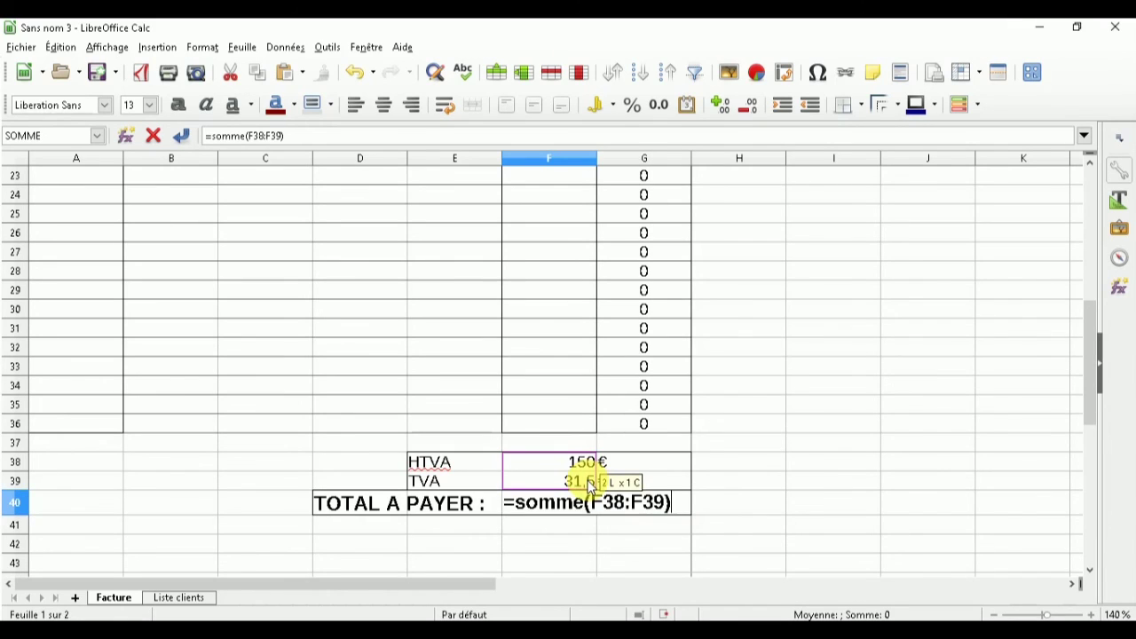
key(Return)
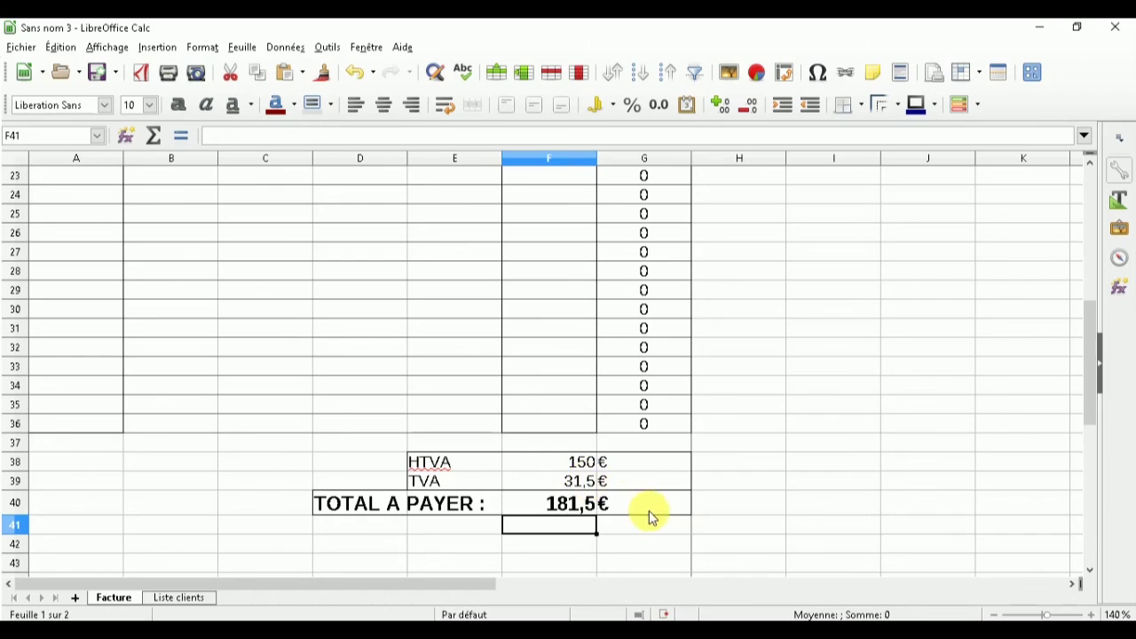
click(649, 511)
scroll(649, 511, down, 1)
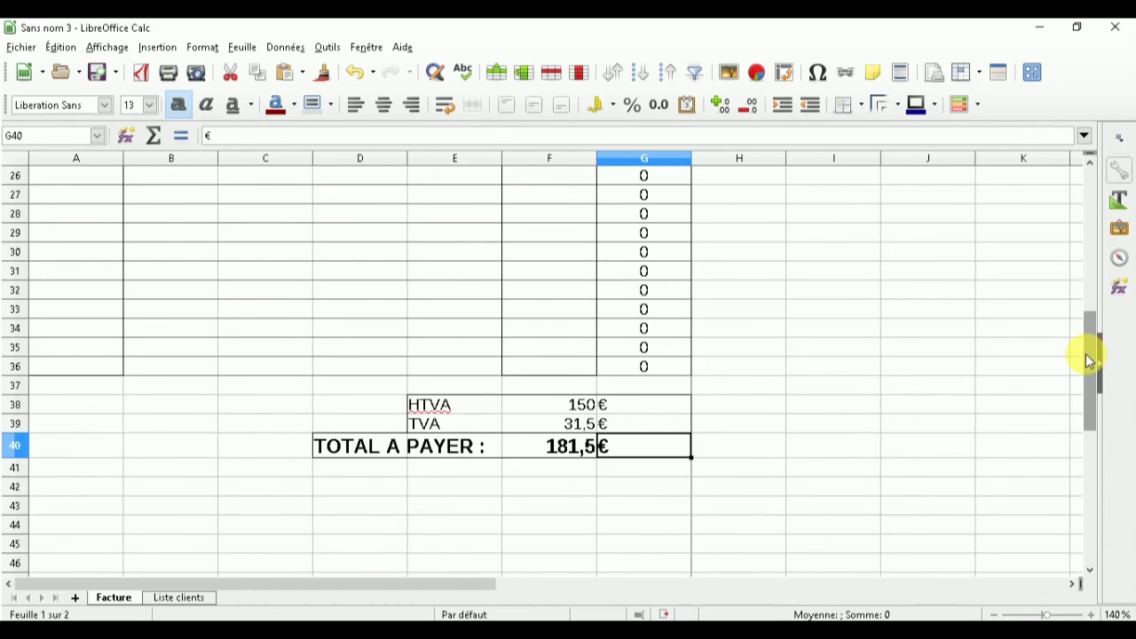
drag(1086, 353, 1089, 253)
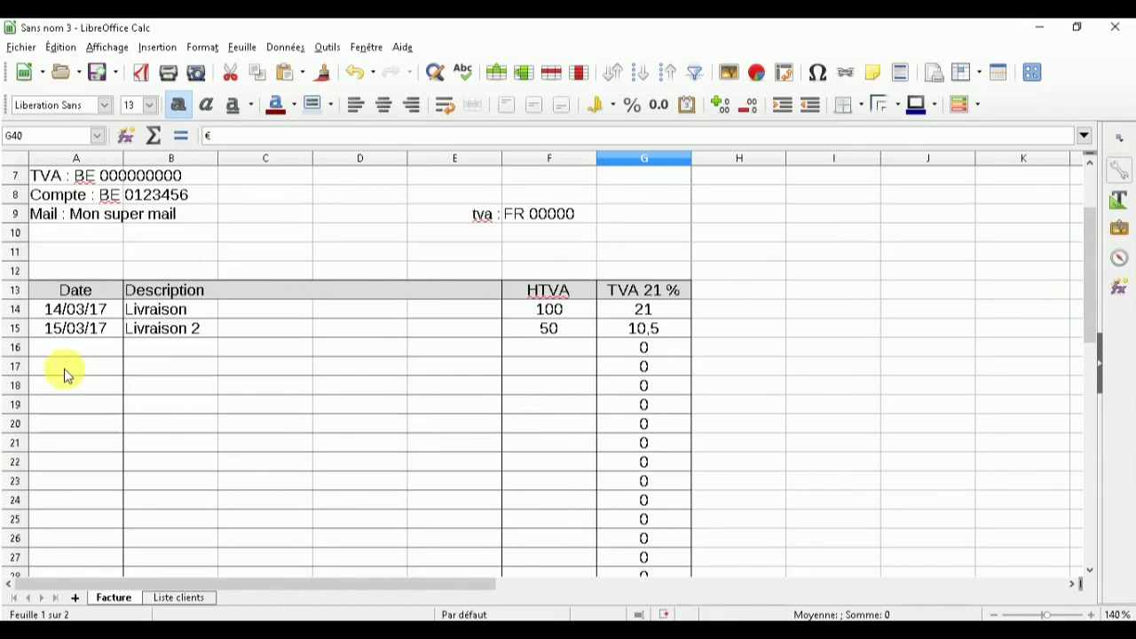
click(62, 354)
click(144, 350)
click(360, 348)
click(550, 348)
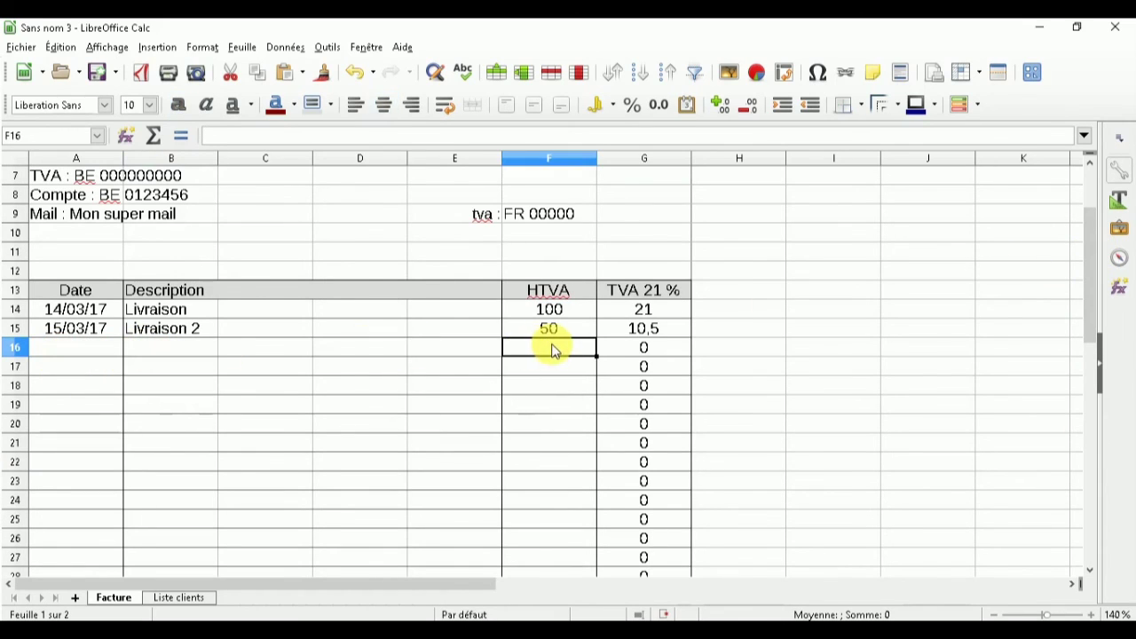
click(83, 346)
click(190, 347)
click(489, 350)
click(548, 353)
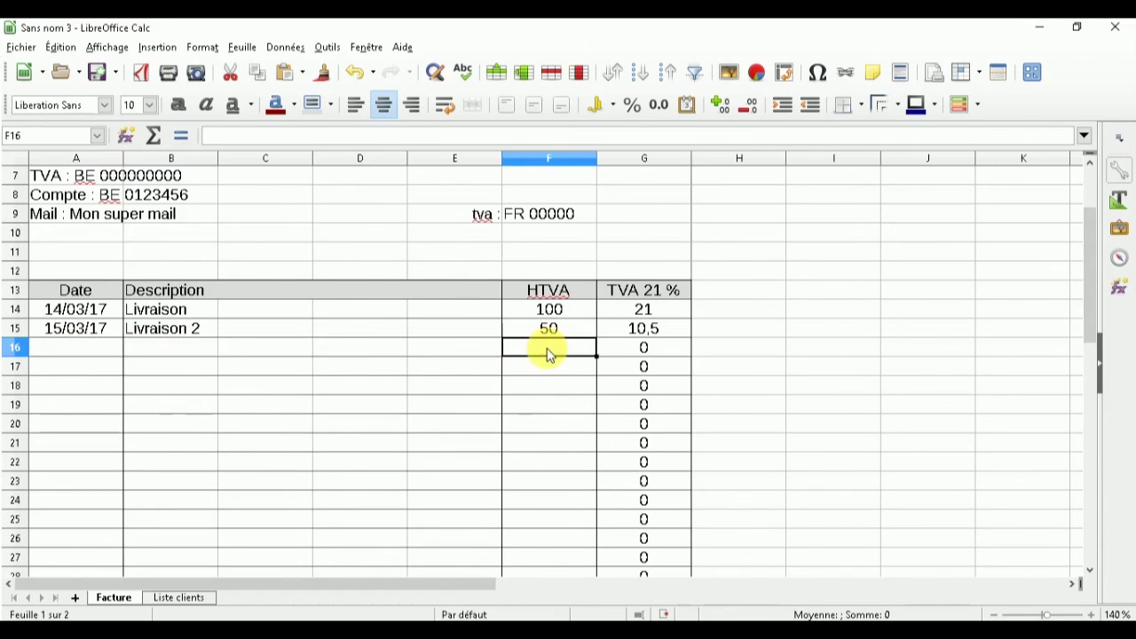
click(57, 347)
click(616, 356)
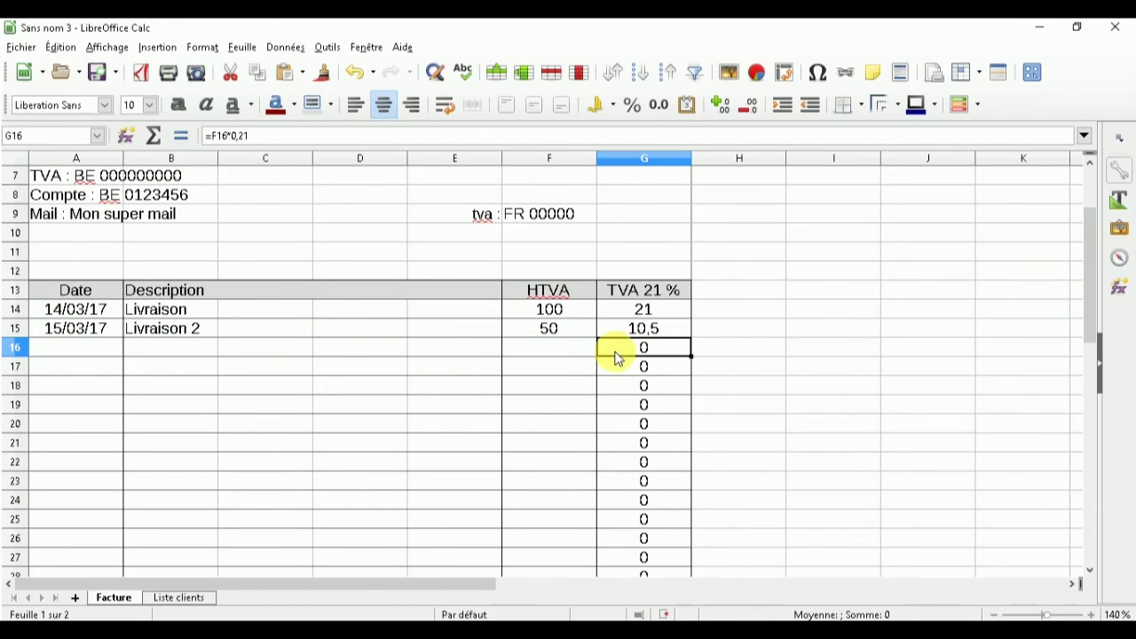
mouse_move(1096, 254)
mouse_down()
mouse_move(1100, 378)
mouse_move(1111, 254)
mouse_move(1096, 347)
mouse_up()
click(577, 405)
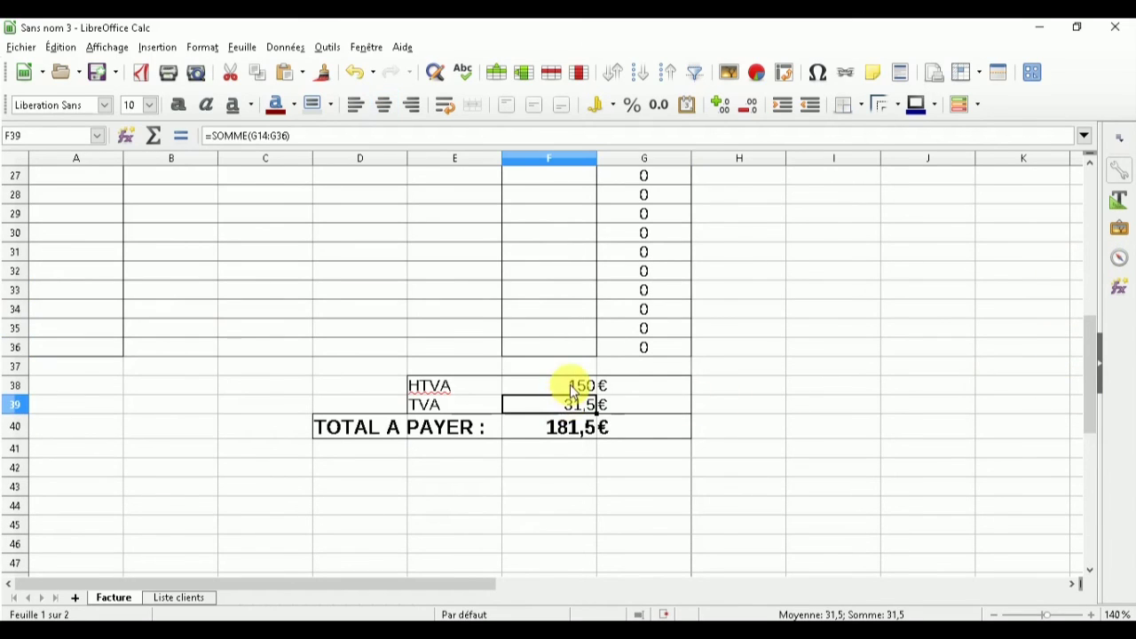
drag(1095, 355, 1115, 160)
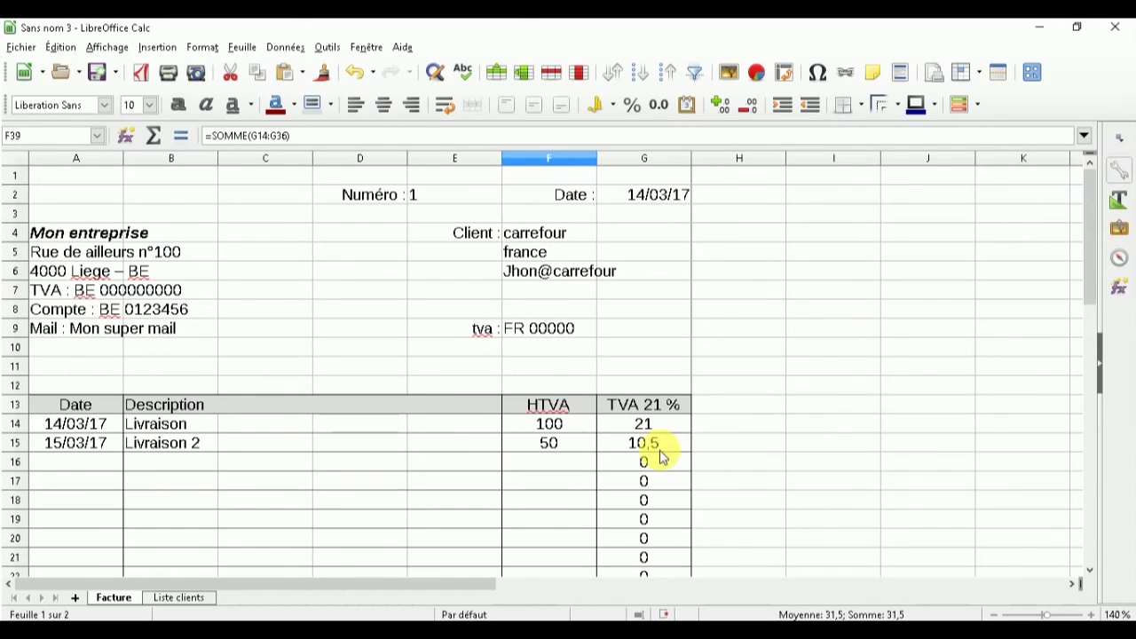
click(657, 465)
drag(1094, 227, 1096, 232)
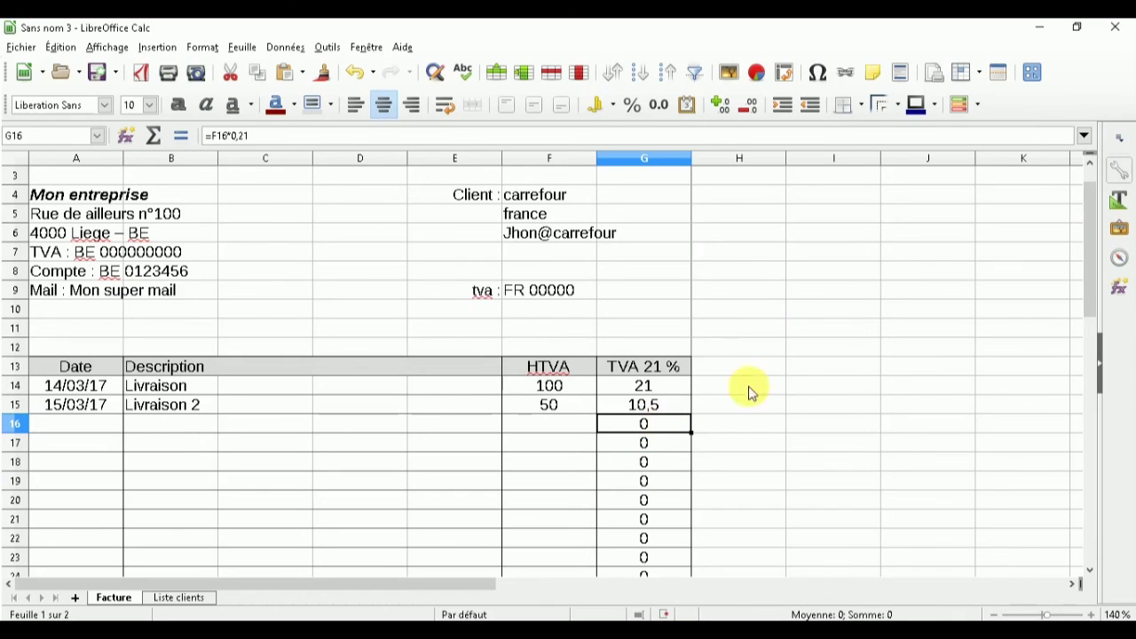
click(568, 441)
click(15, 427)
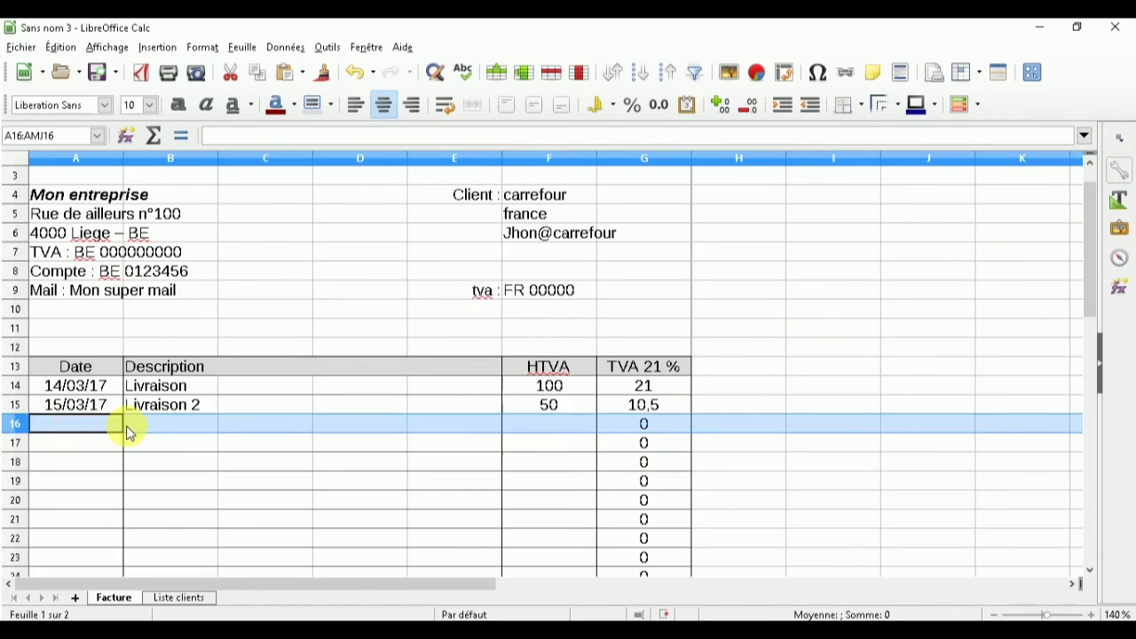
click(83, 426)
click(228, 428)
click(667, 426)
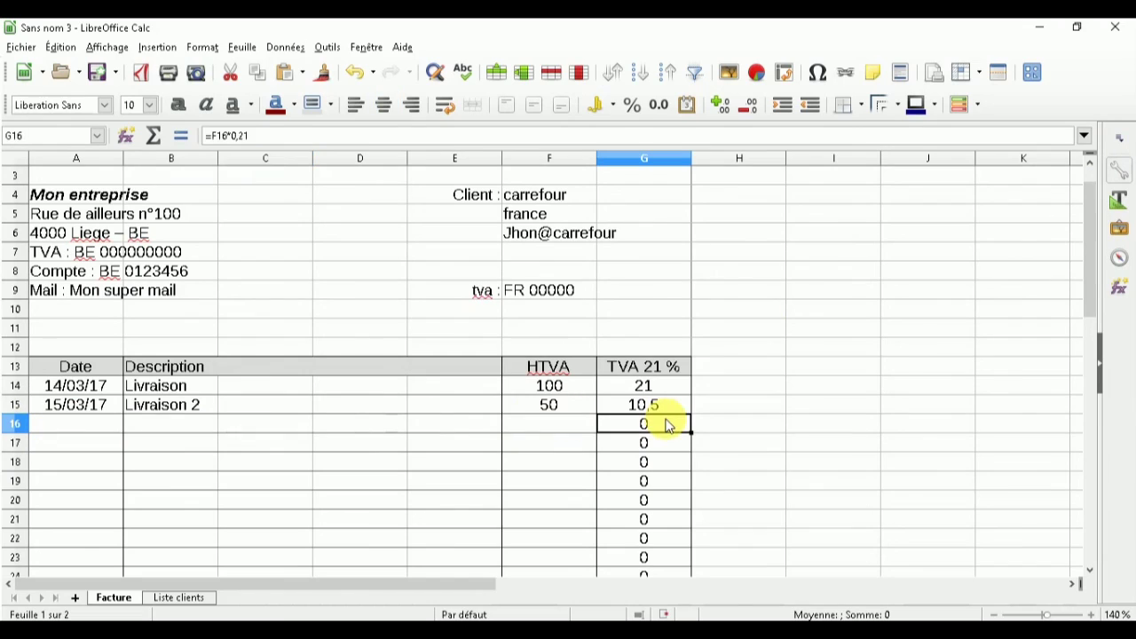
- Rewrite G16 as =SI(F16*0,21=0;"";F16*0,21) so an empty row shows blank
click(220, 139)
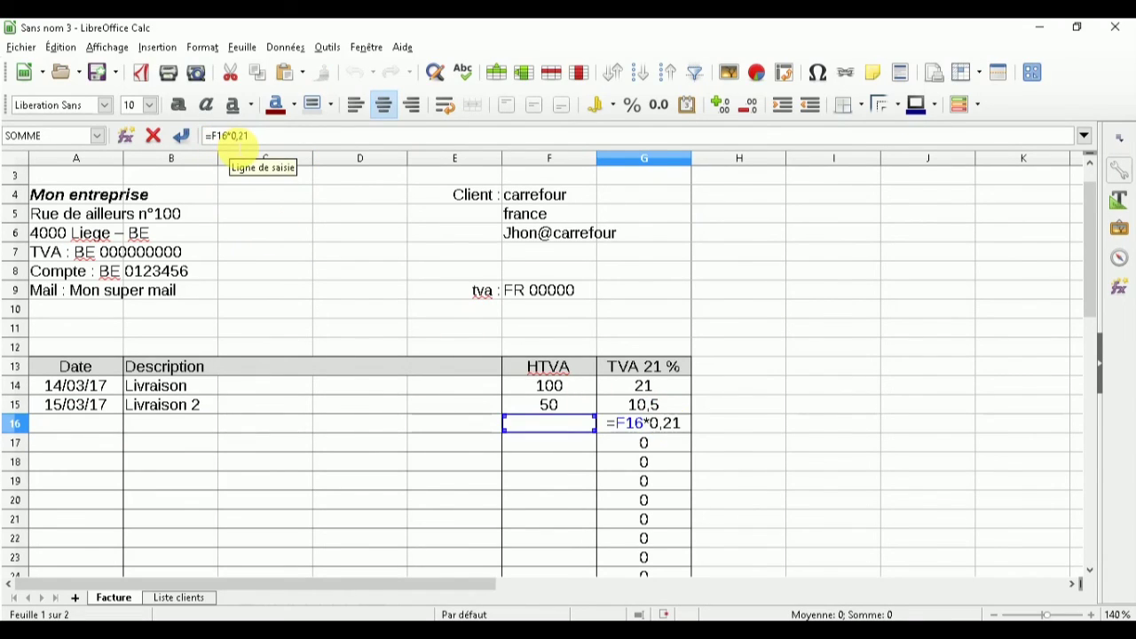
text(si)
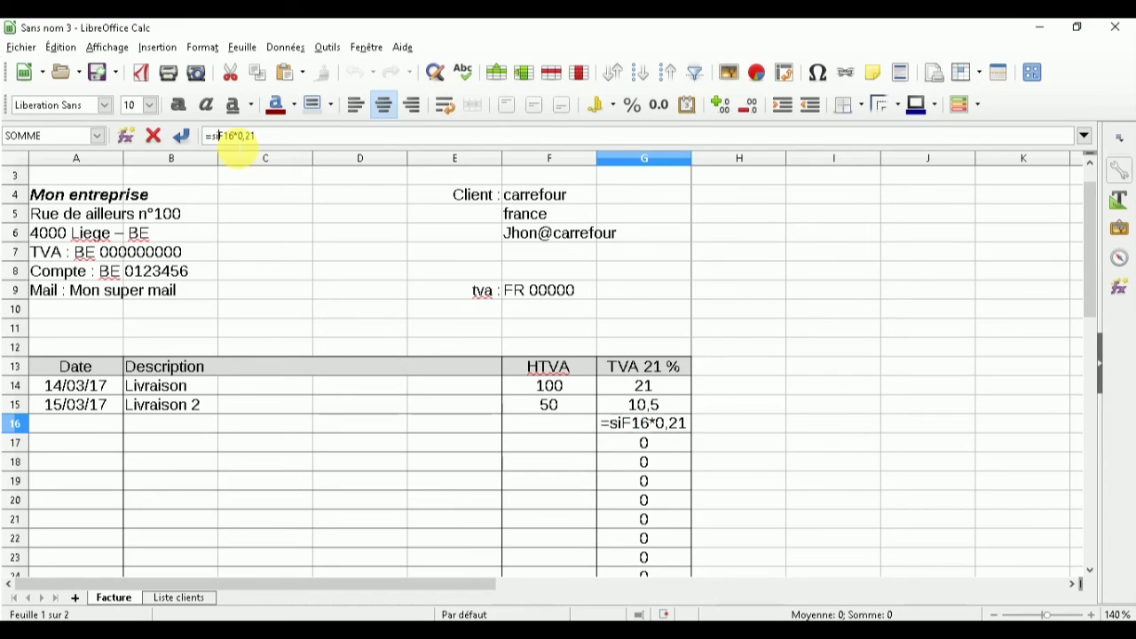
text(()
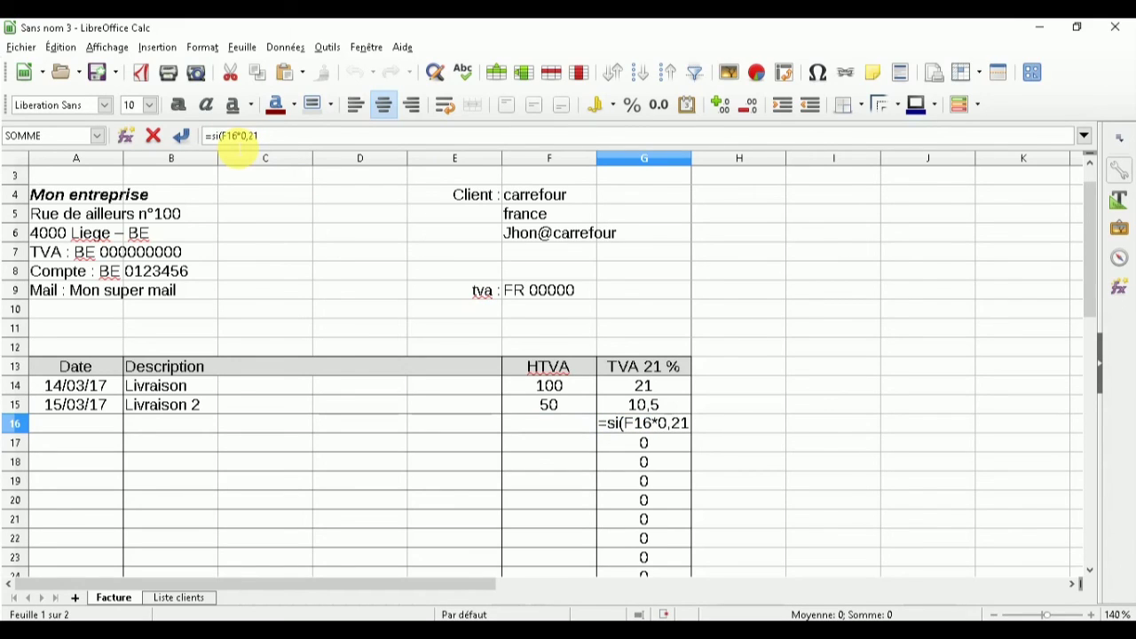
click(276, 140)
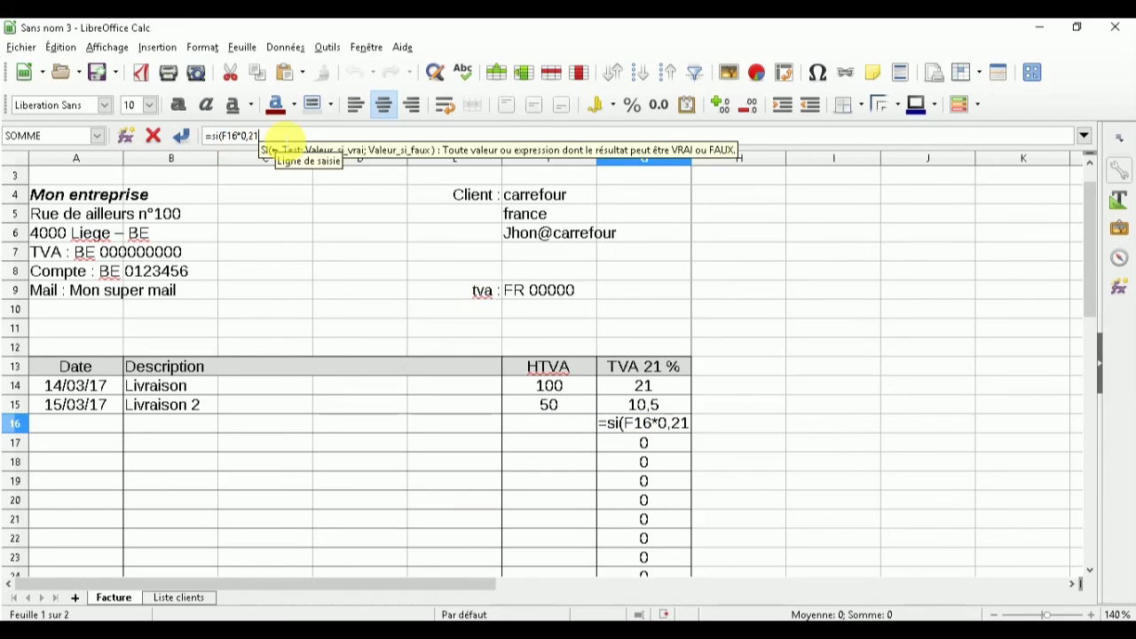
text(=0)
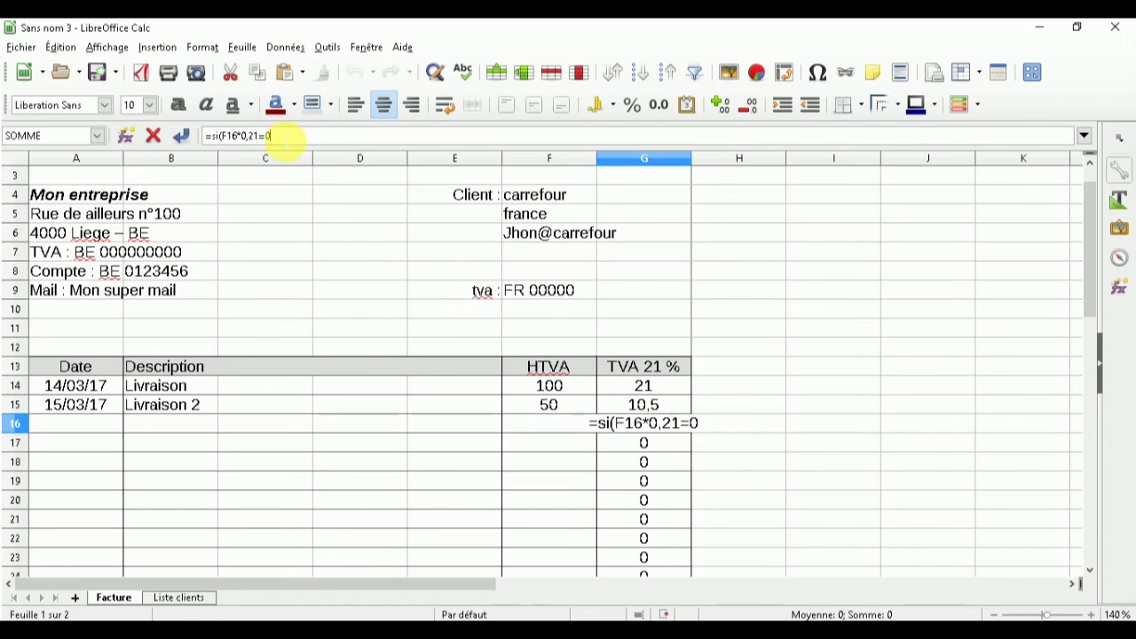
text(;)
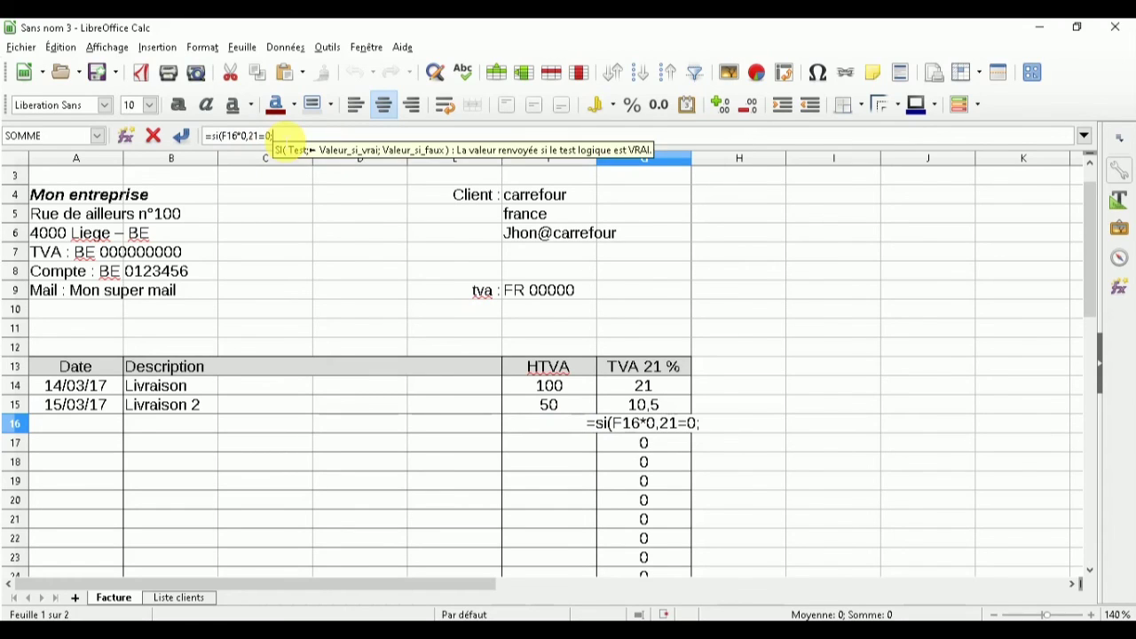
text("")
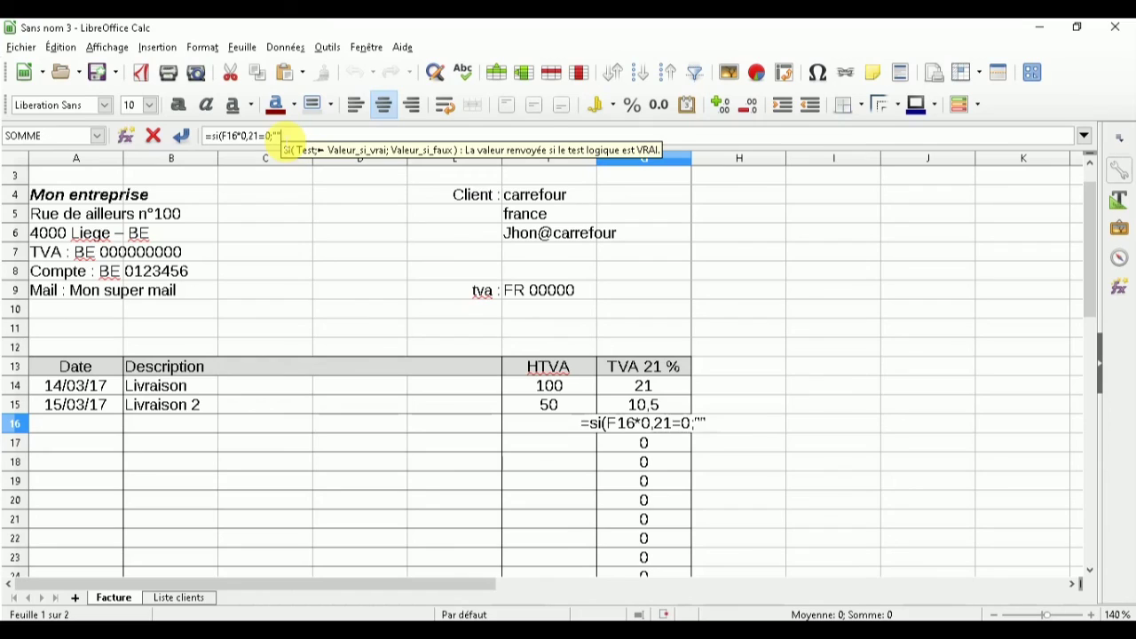
text(;)
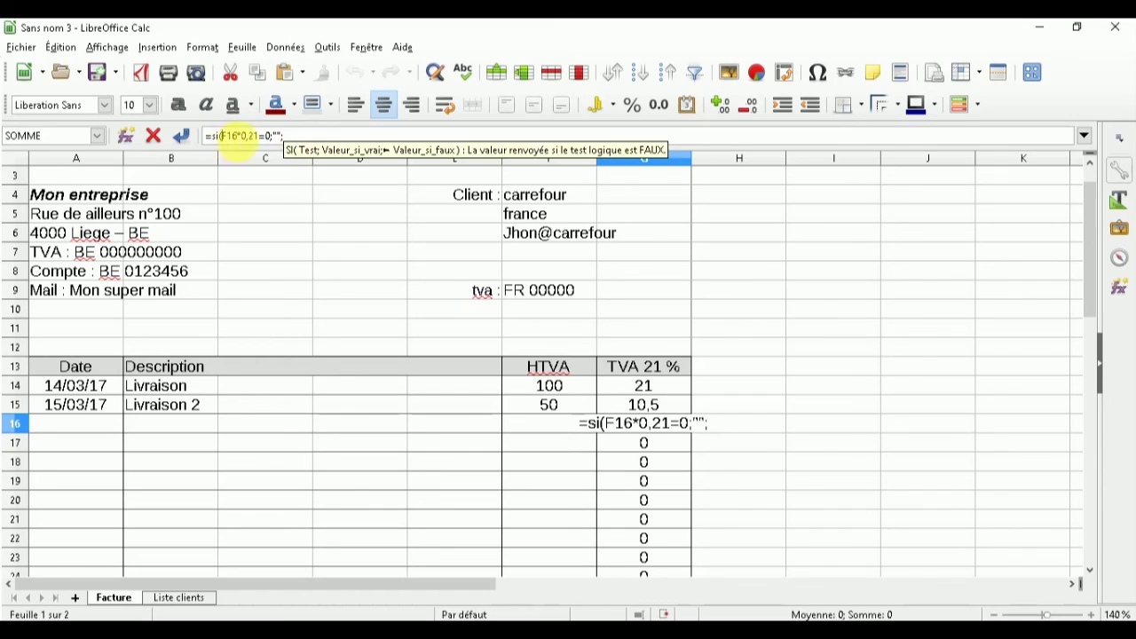
drag(223, 136, 248, 137)
key(ctrl+c)
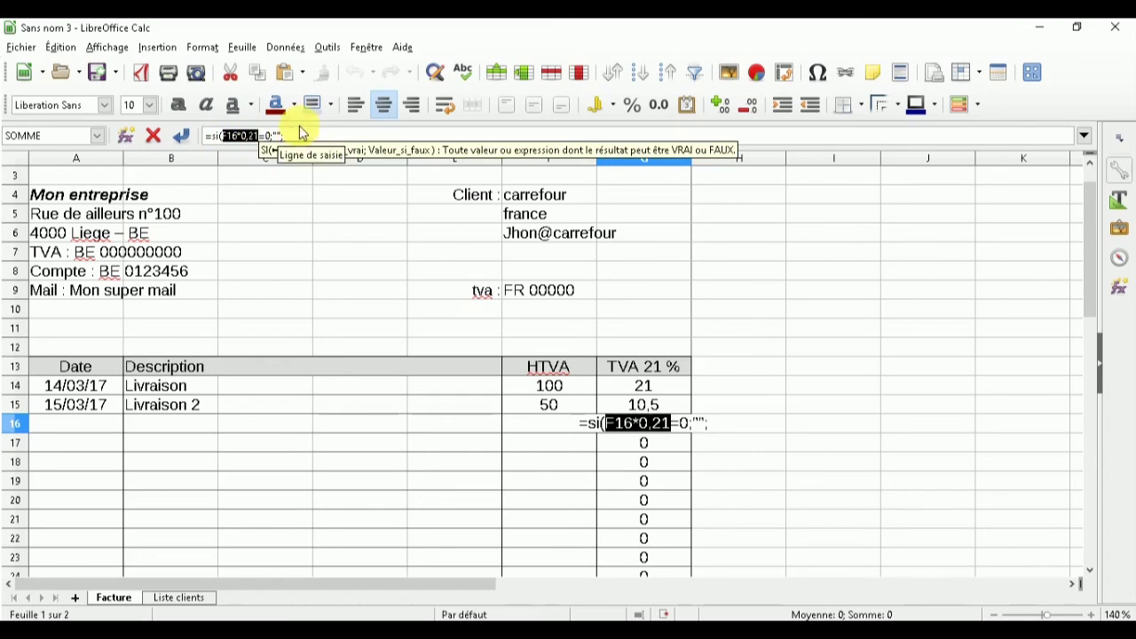
click(333, 136)
key(ctrl+v)
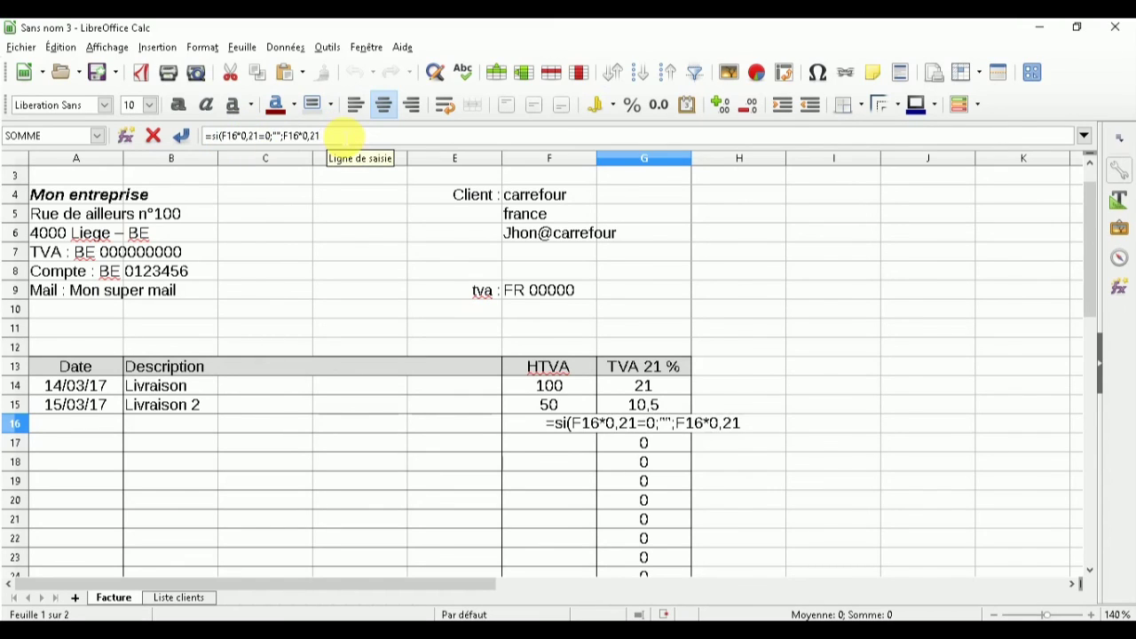
text())
key(Return)
click(653, 431)
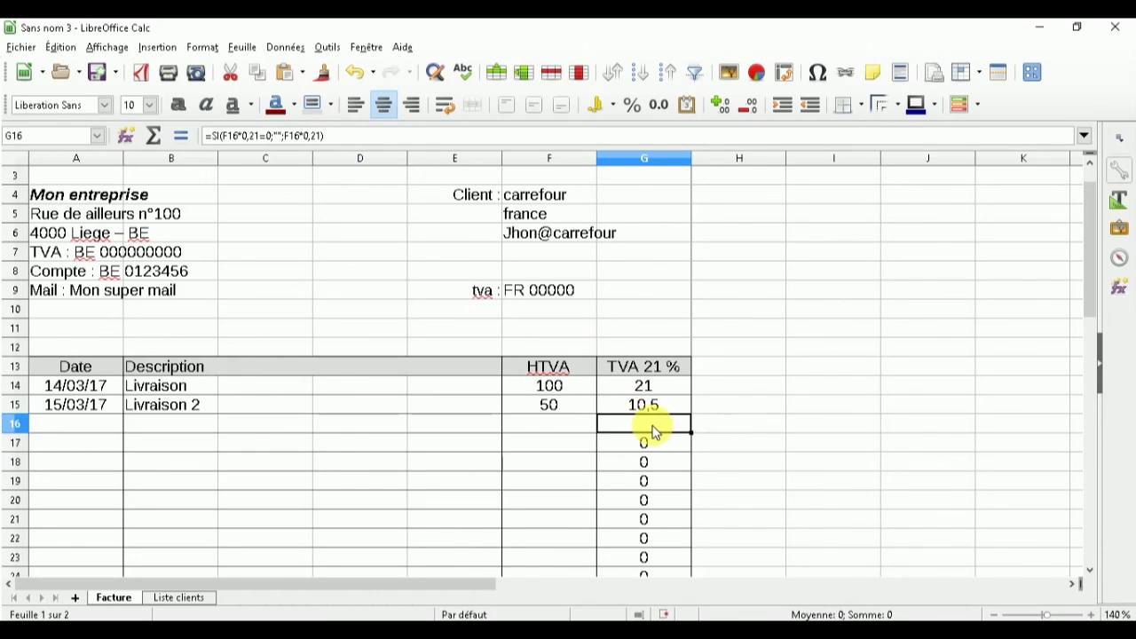
scroll(653, 430, down, 4)
scroll(691, 213, up, 1)
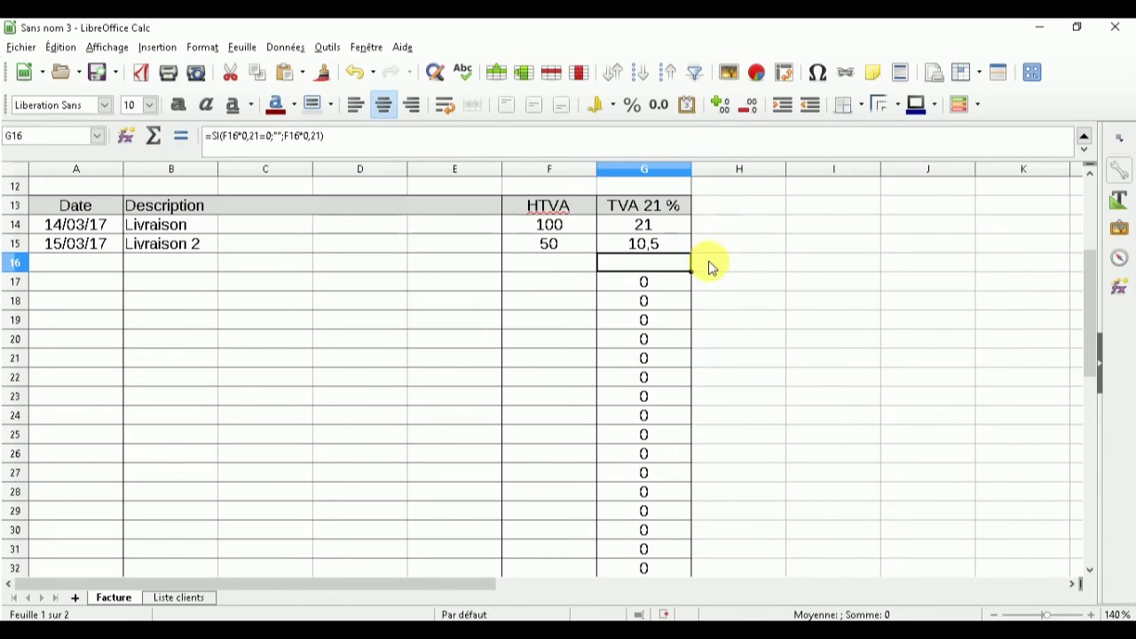
- Copy G16's SI formula down through G36, then deselect the filled cells
drag(690, 271, 669, 260)
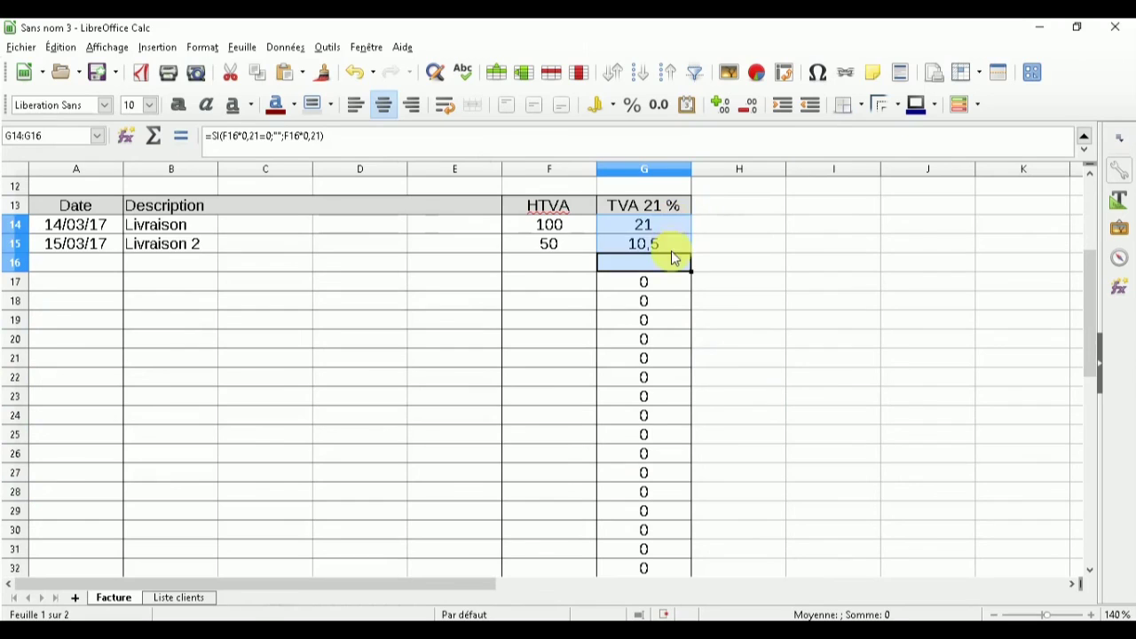
mouse_move(690, 271)
mouse_down()
mouse_move(690, 557)
mouse_move(657, 209)
mouse_up()
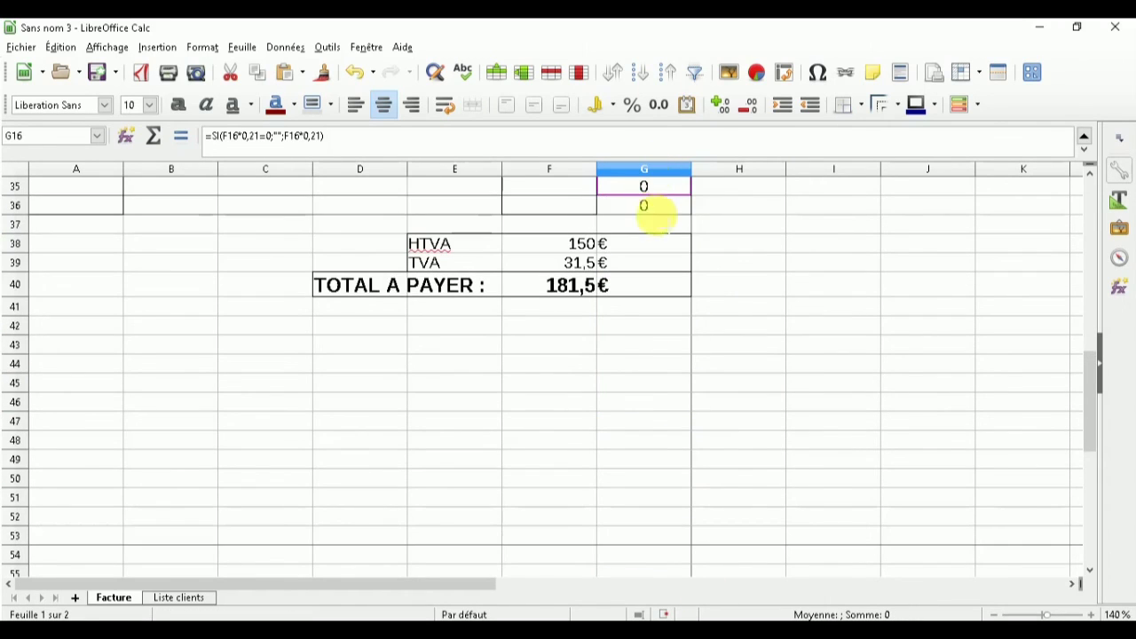
drag(1100, 394, 1082, 248)
click(917, 312)
click(830, 318)
click(329, 208)
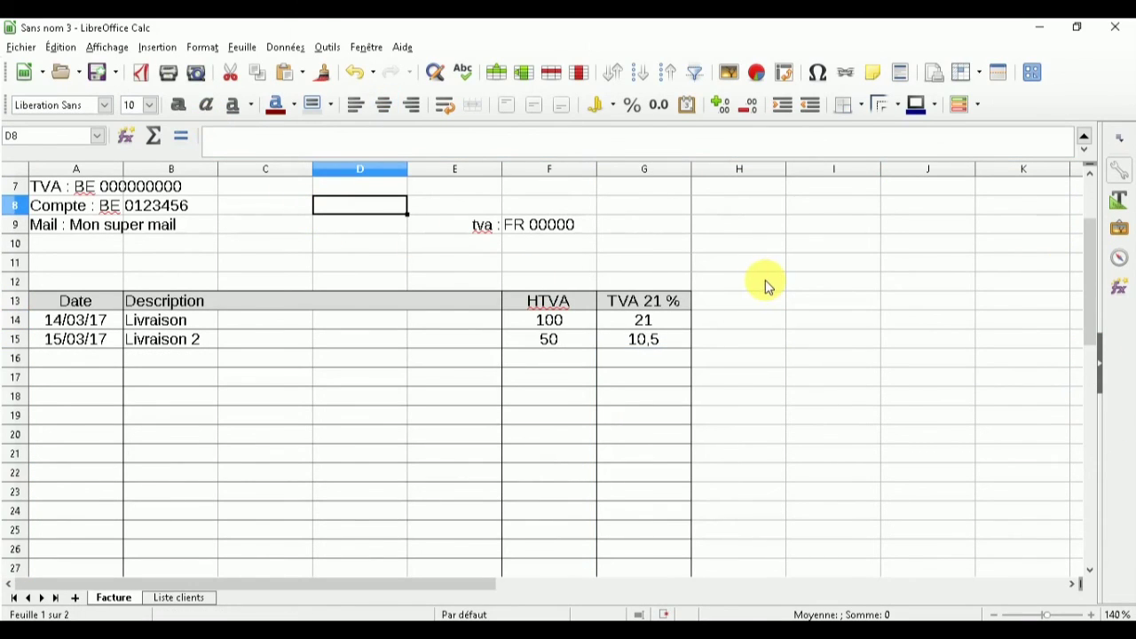
drag(1077, 257, 1040, 217)
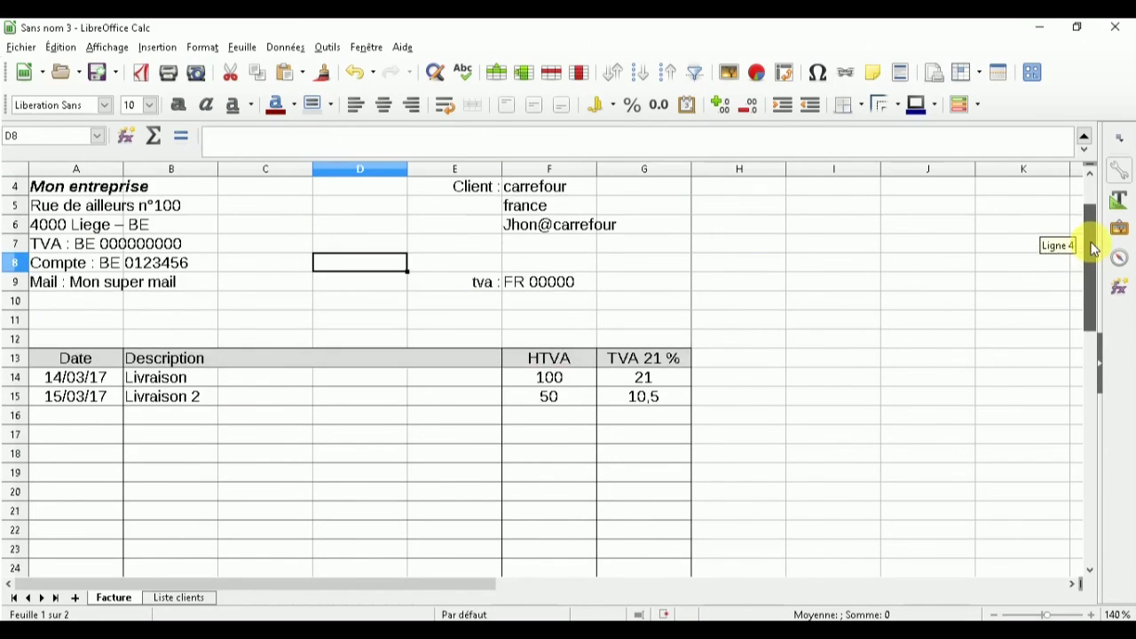
click(568, 245)
click(603, 243)
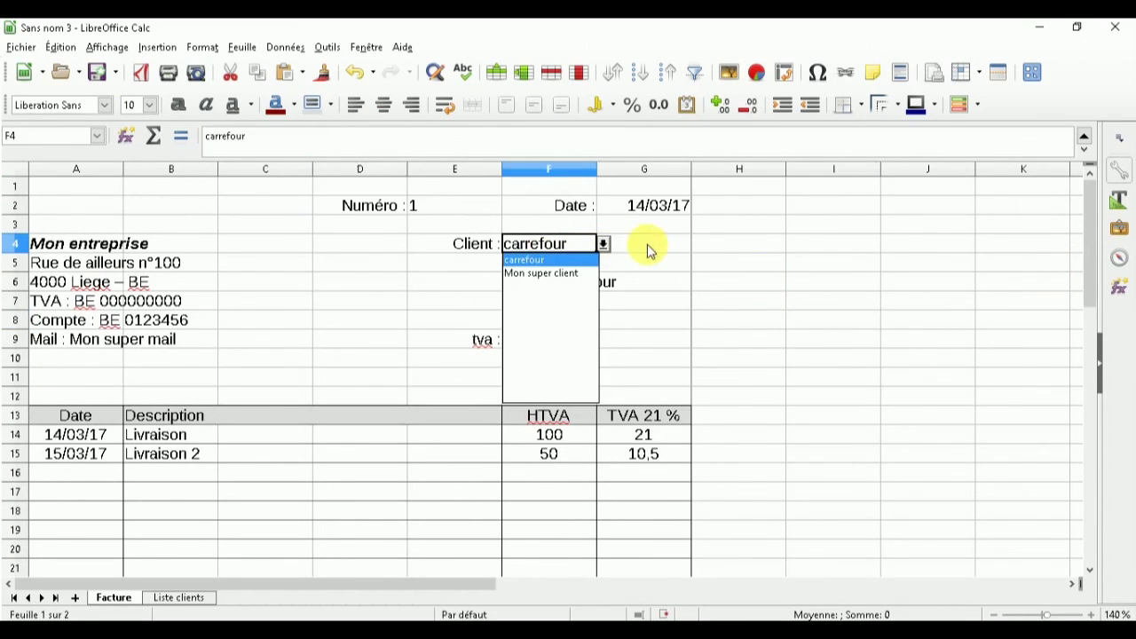
click(648, 244)
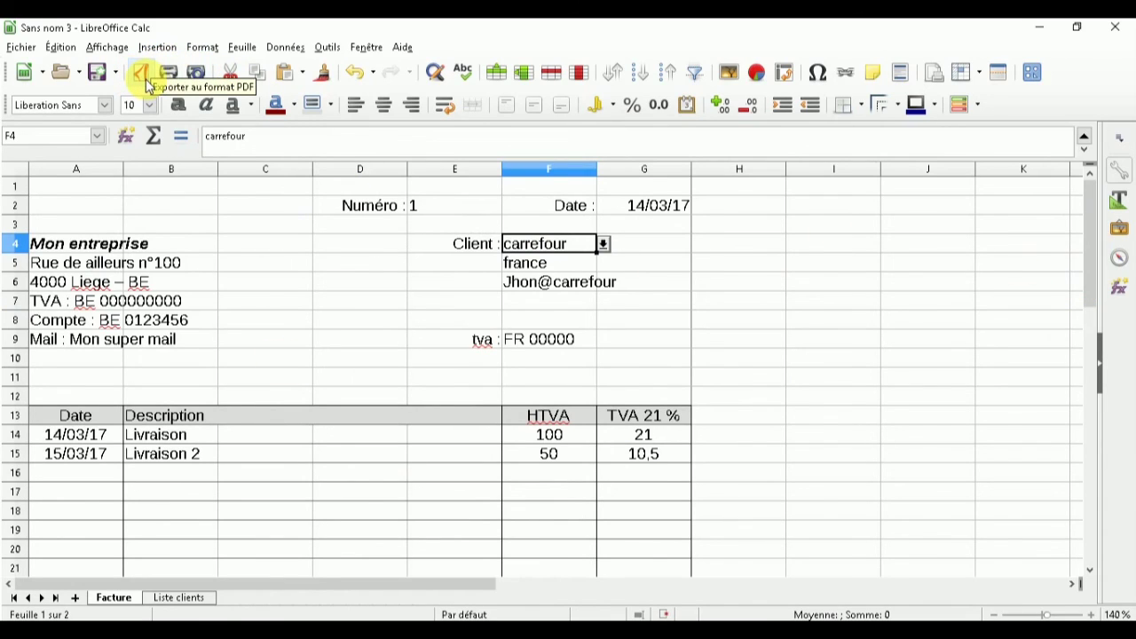
- Export the invoice as Sans nom 3.pdf in the Bureau folder
click(141, 75)
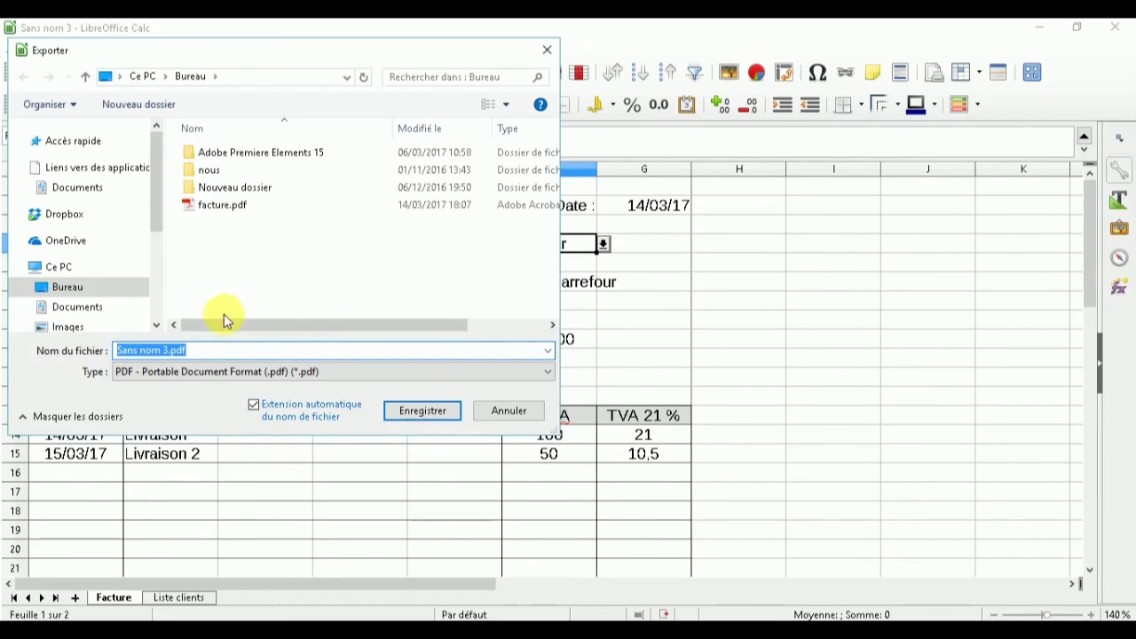
click(280, 353)
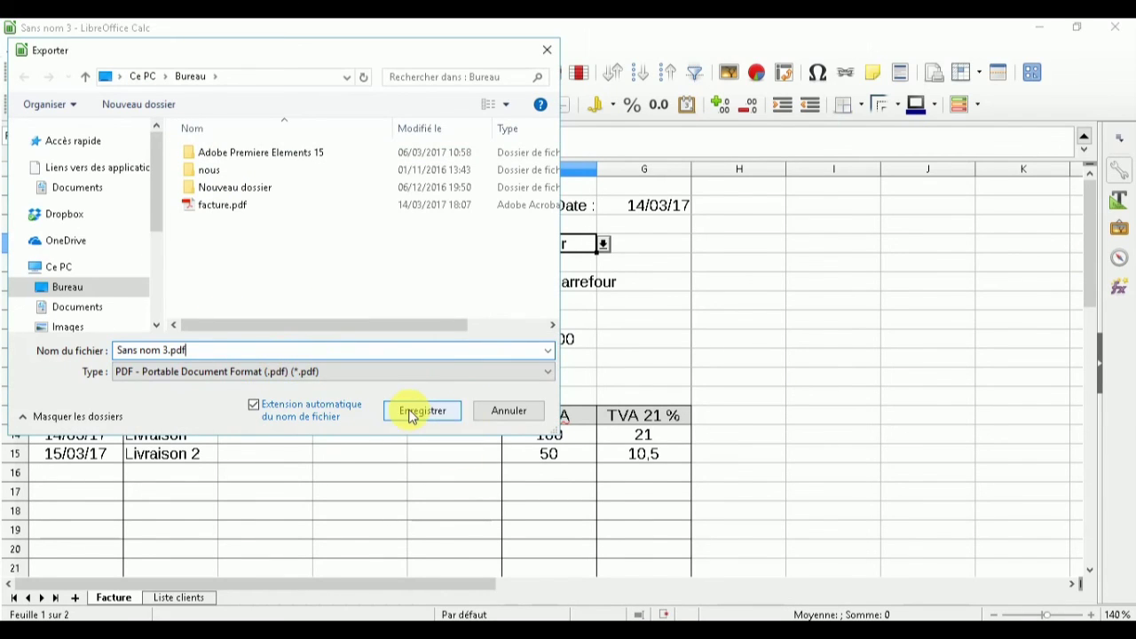